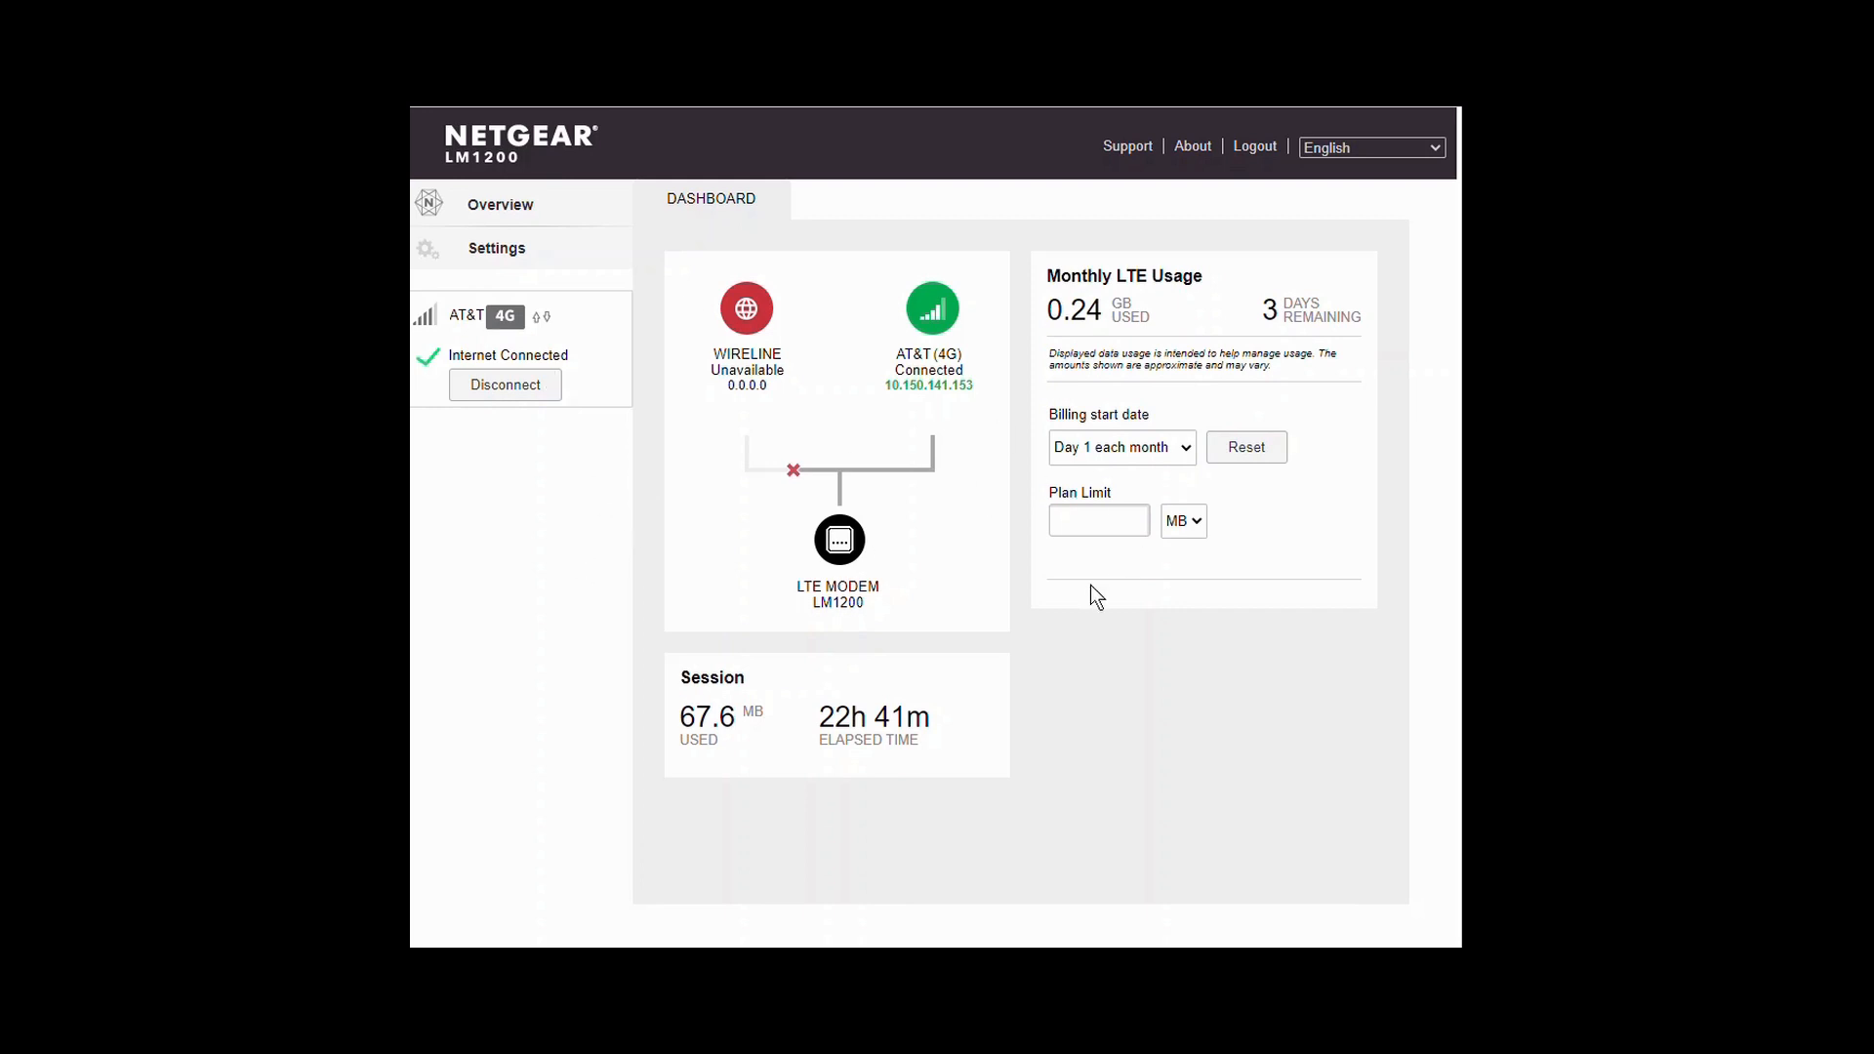
Step: Review the modem's mobile preferences and the ATT APN profile, including its PDP options, and leave the profile without saving
left_click(497, 250)
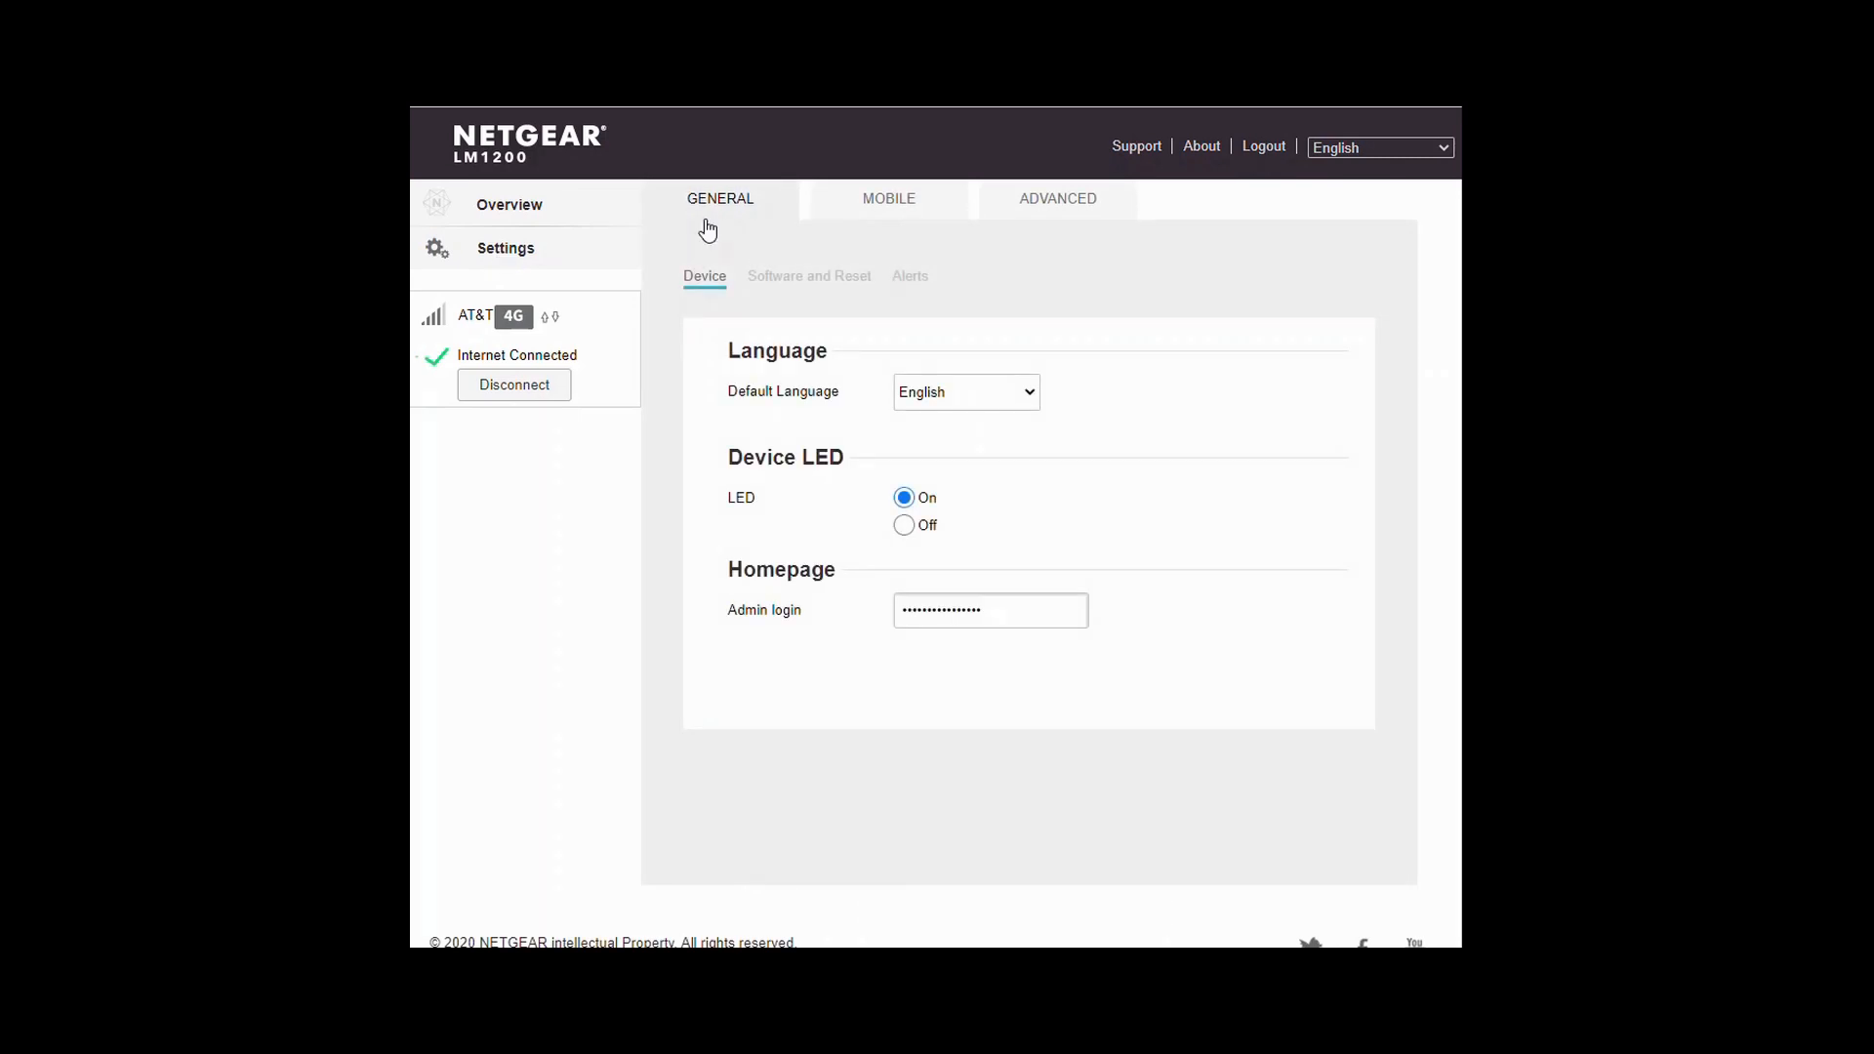
left_click(888, 201)
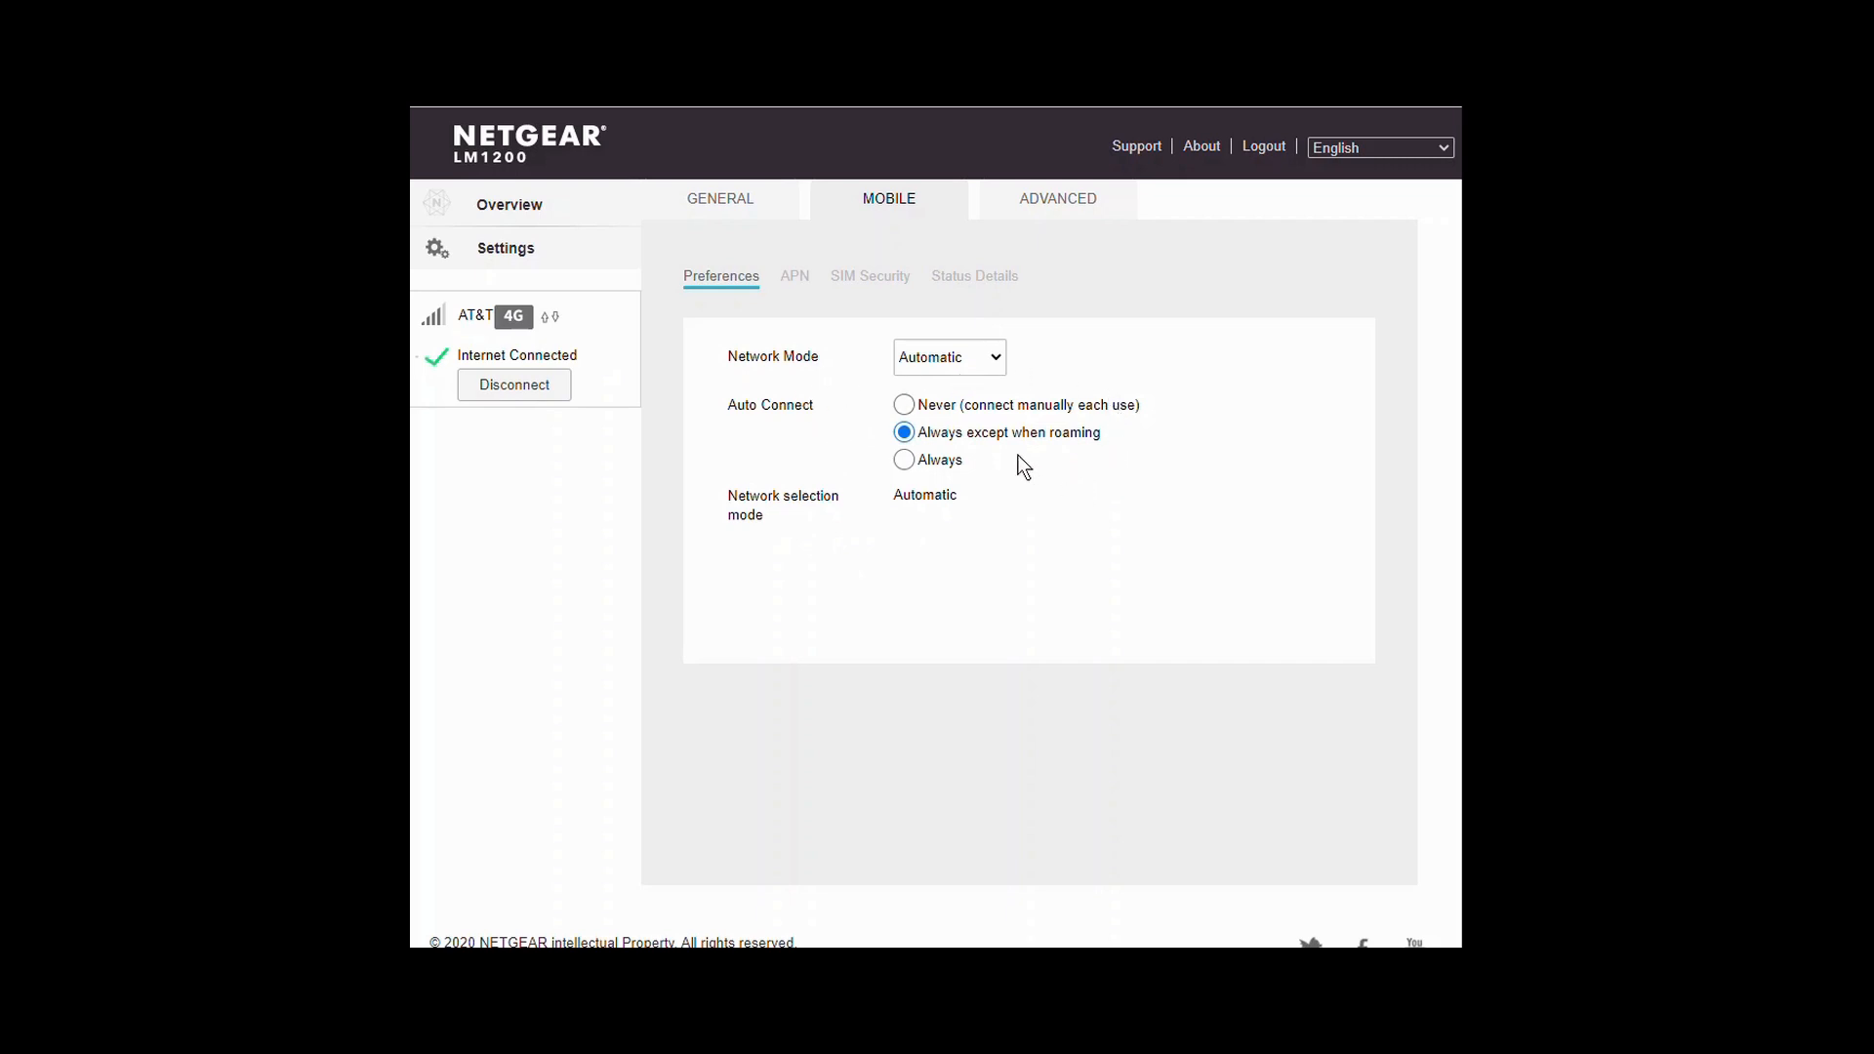
left_click(795, 283)
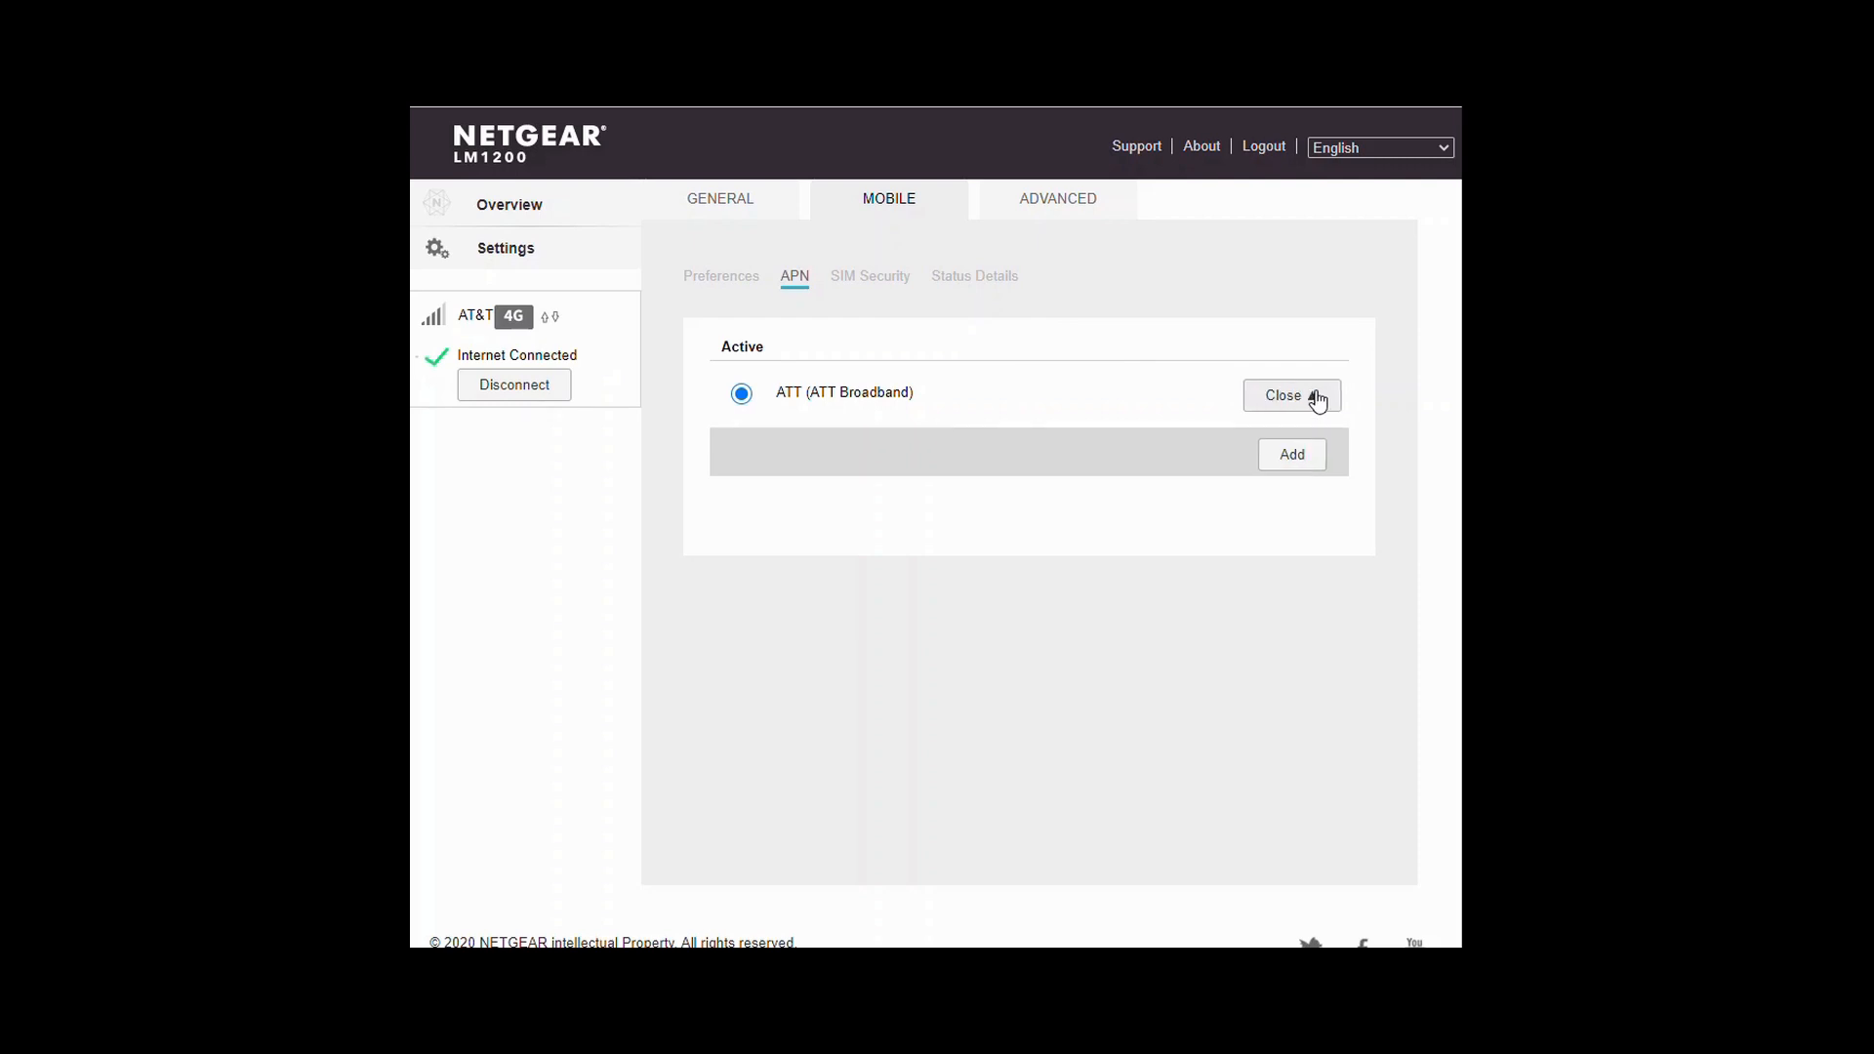
left_click(1316, 400)
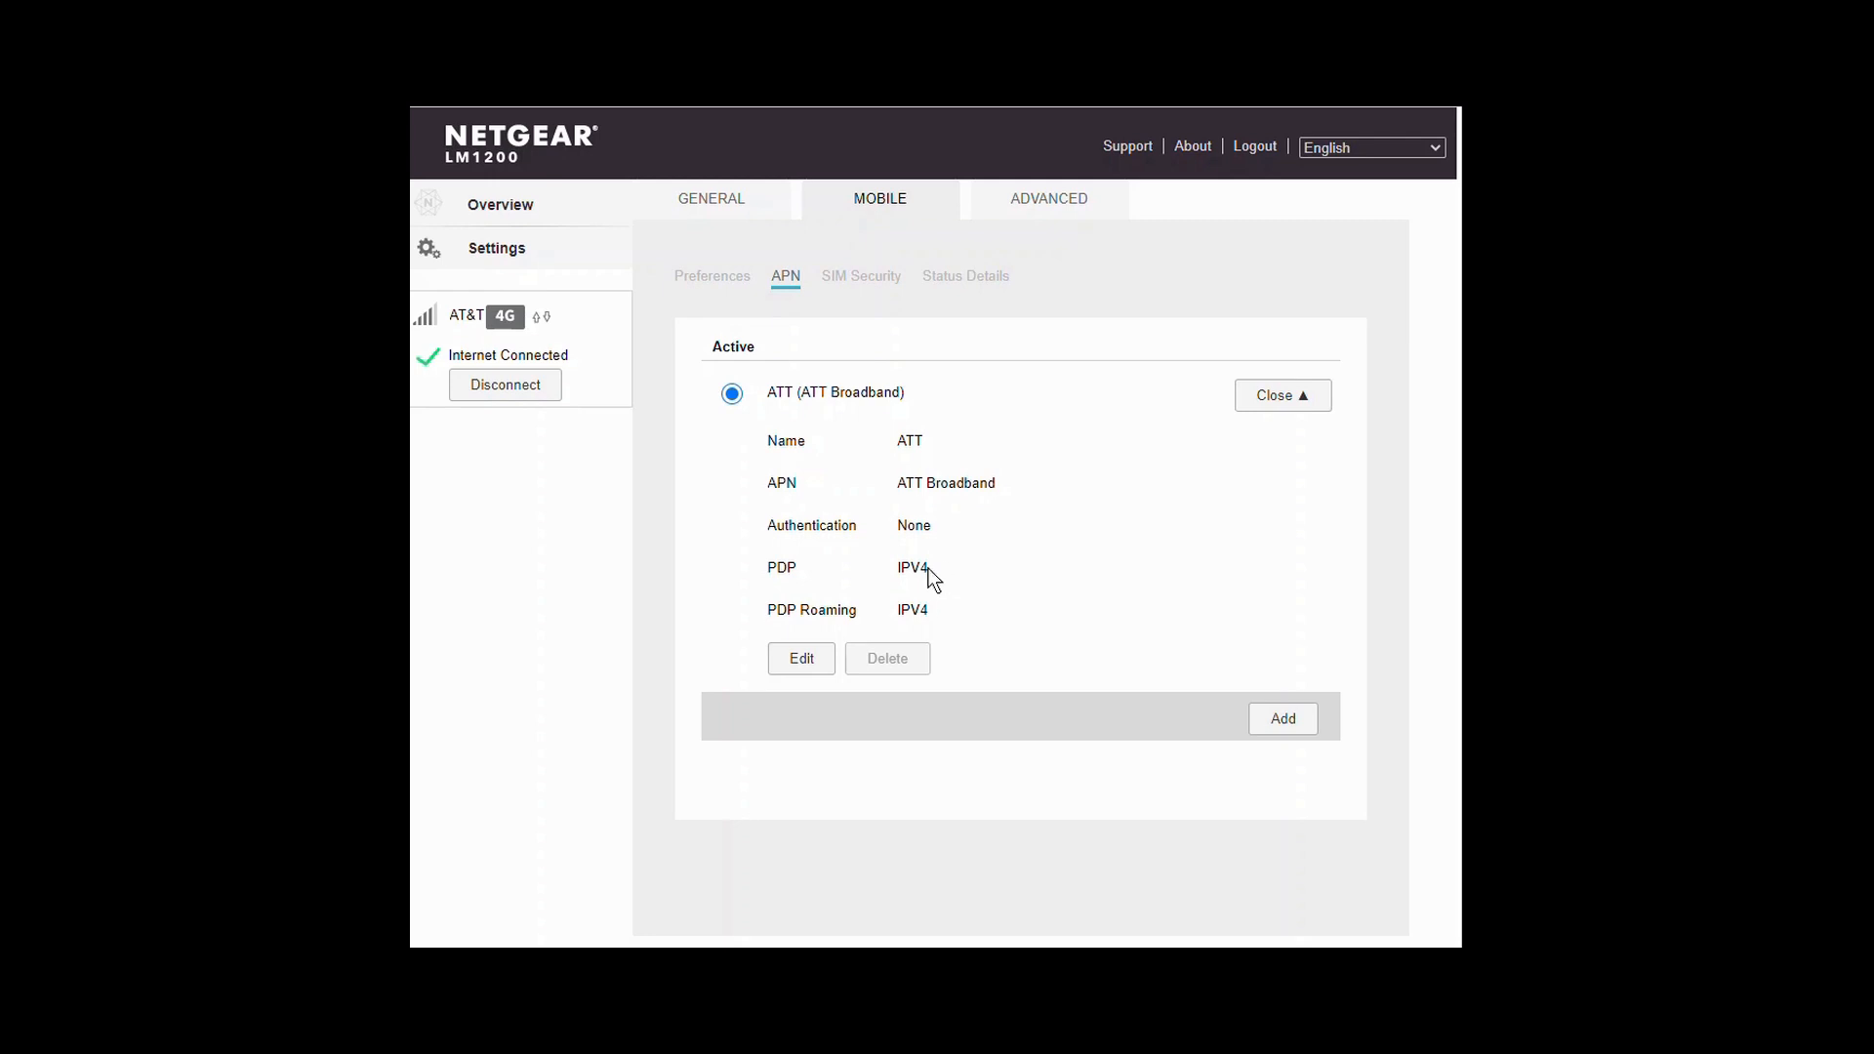
left_click(810, 667)
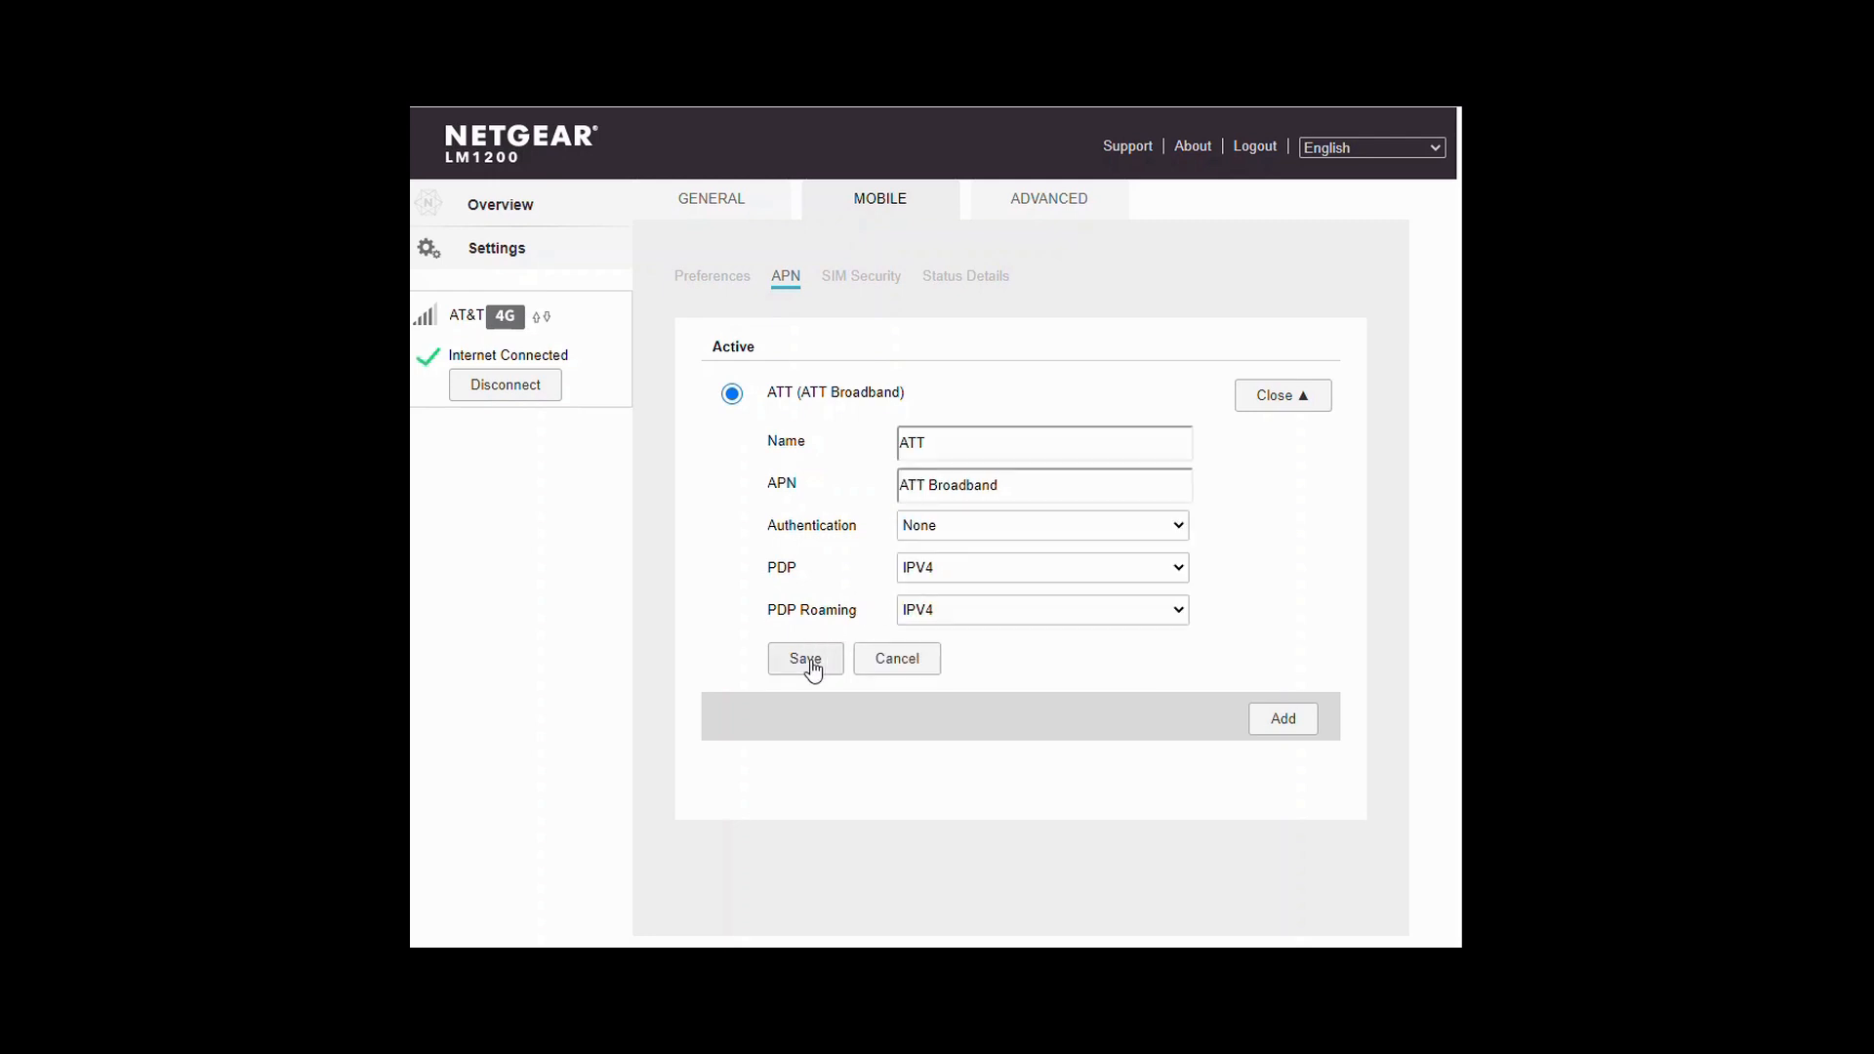
left_click(1180, 570)
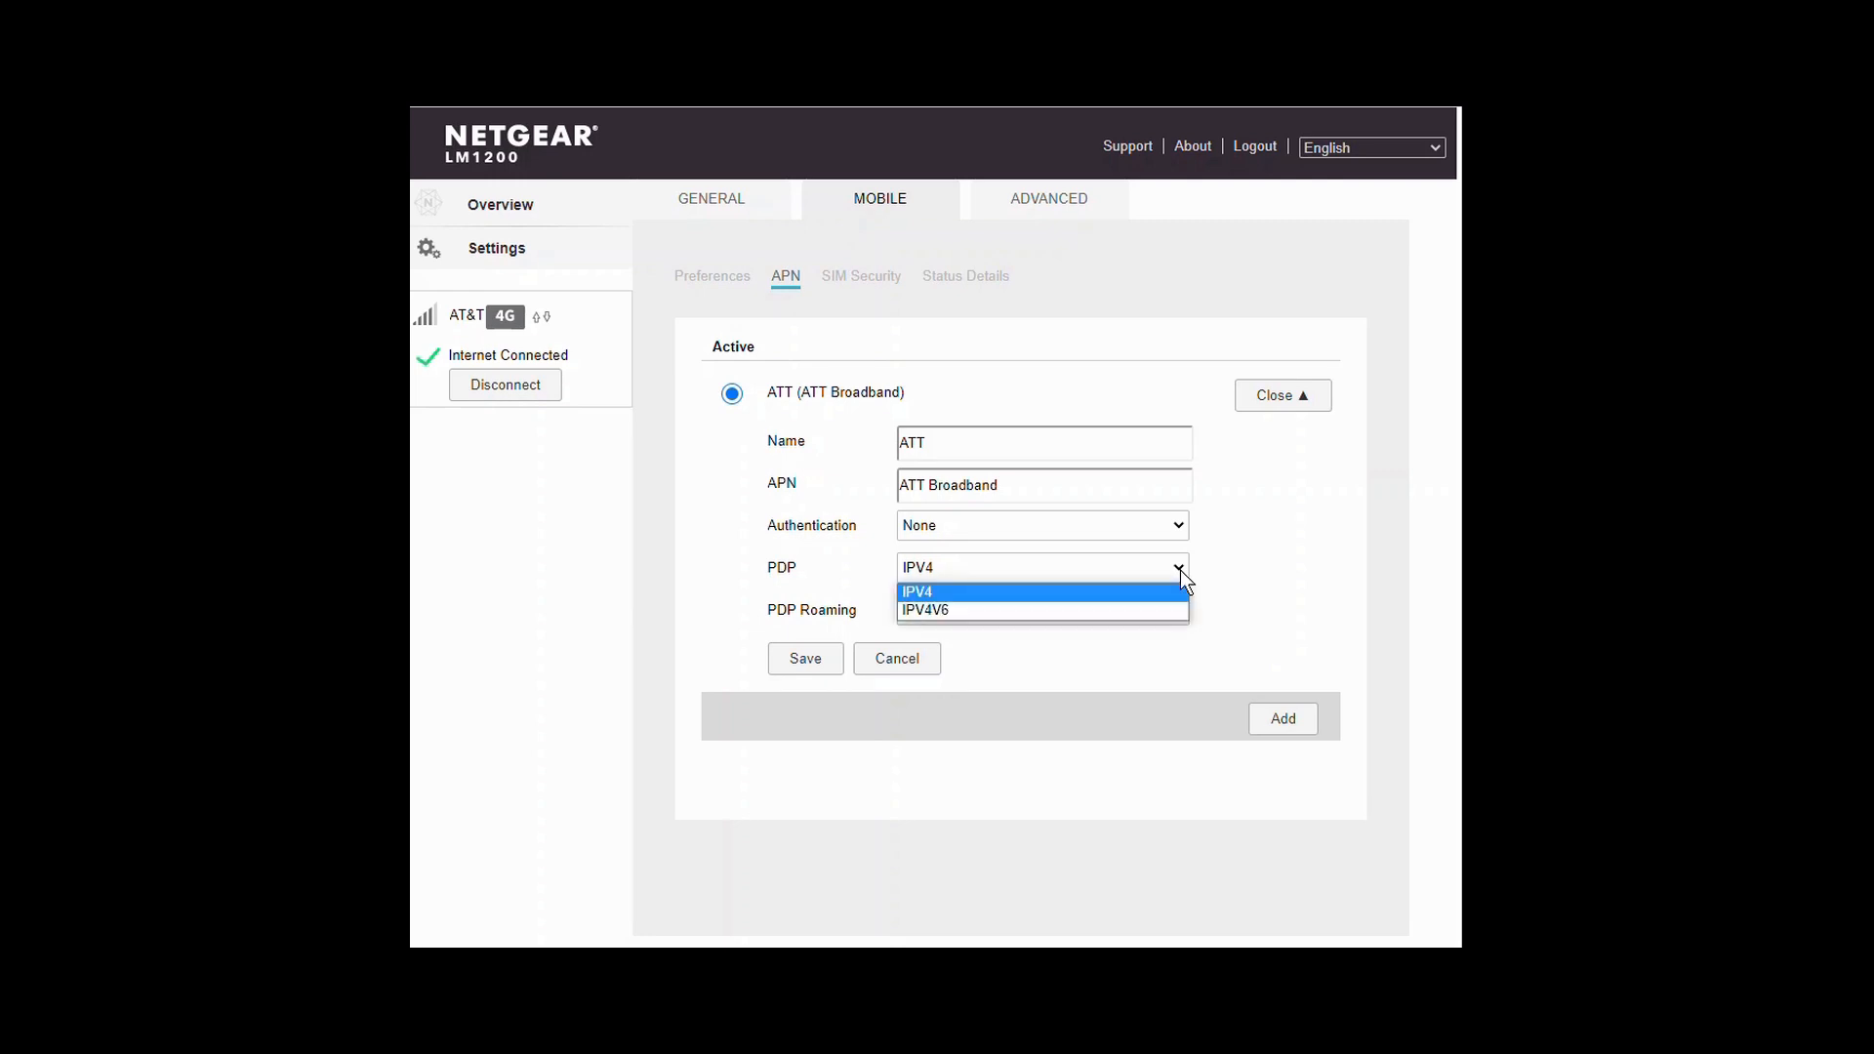
left_click(1179, 570)
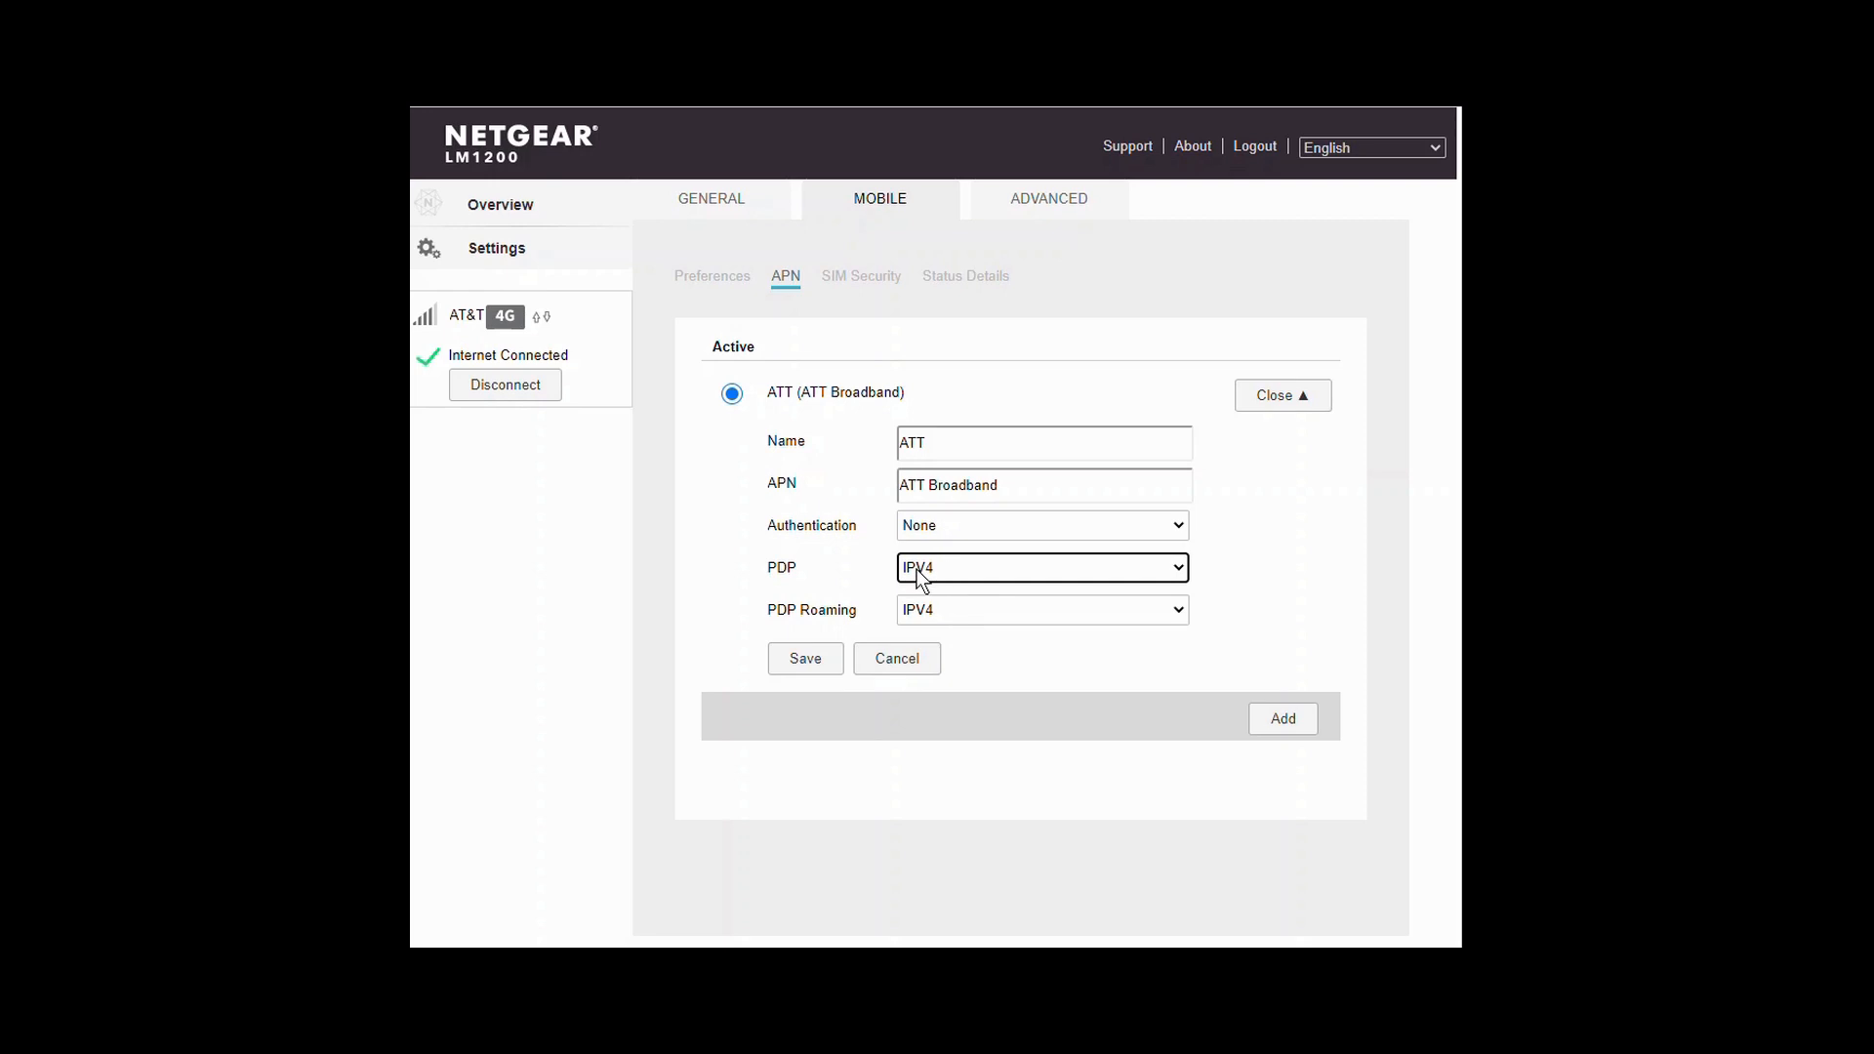
left_click(905, 661)
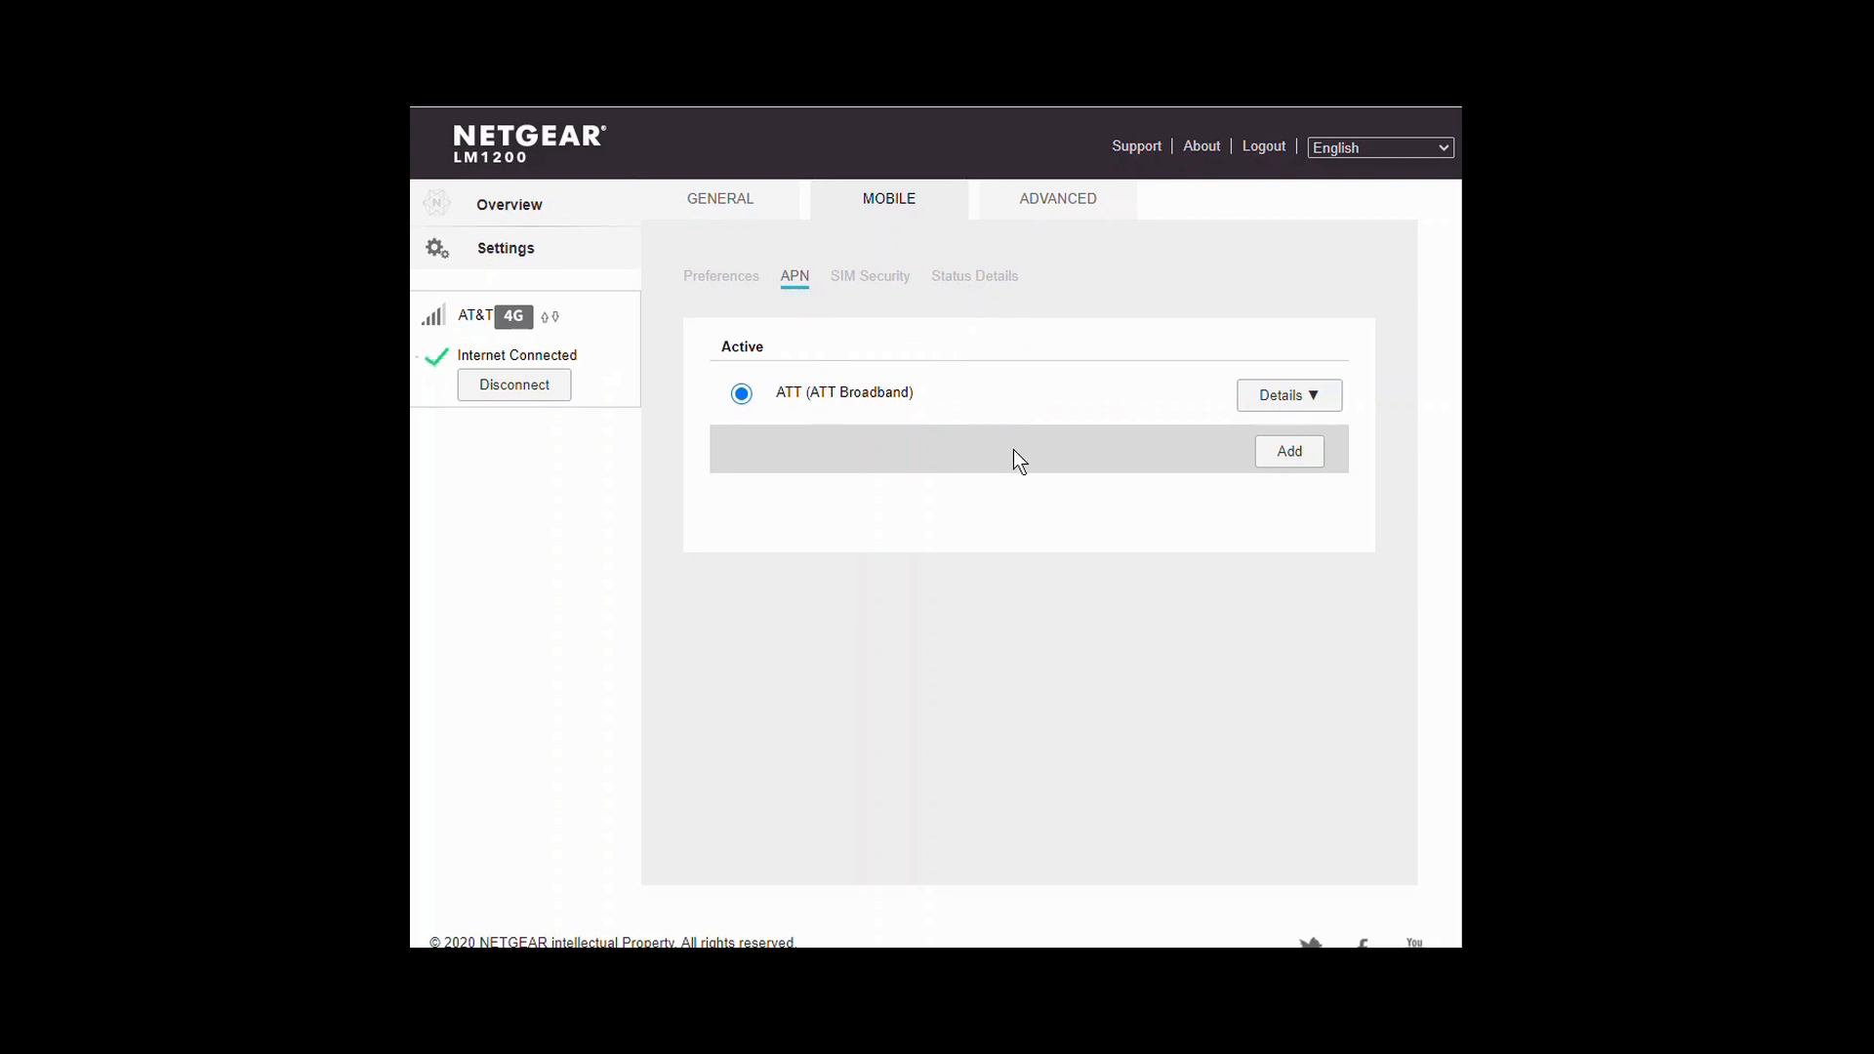
Step: Inspect the modem's LAN and failover settings, trying Mobile Broadband only as the default connection and restoring Auto
left_click(1063, 205)
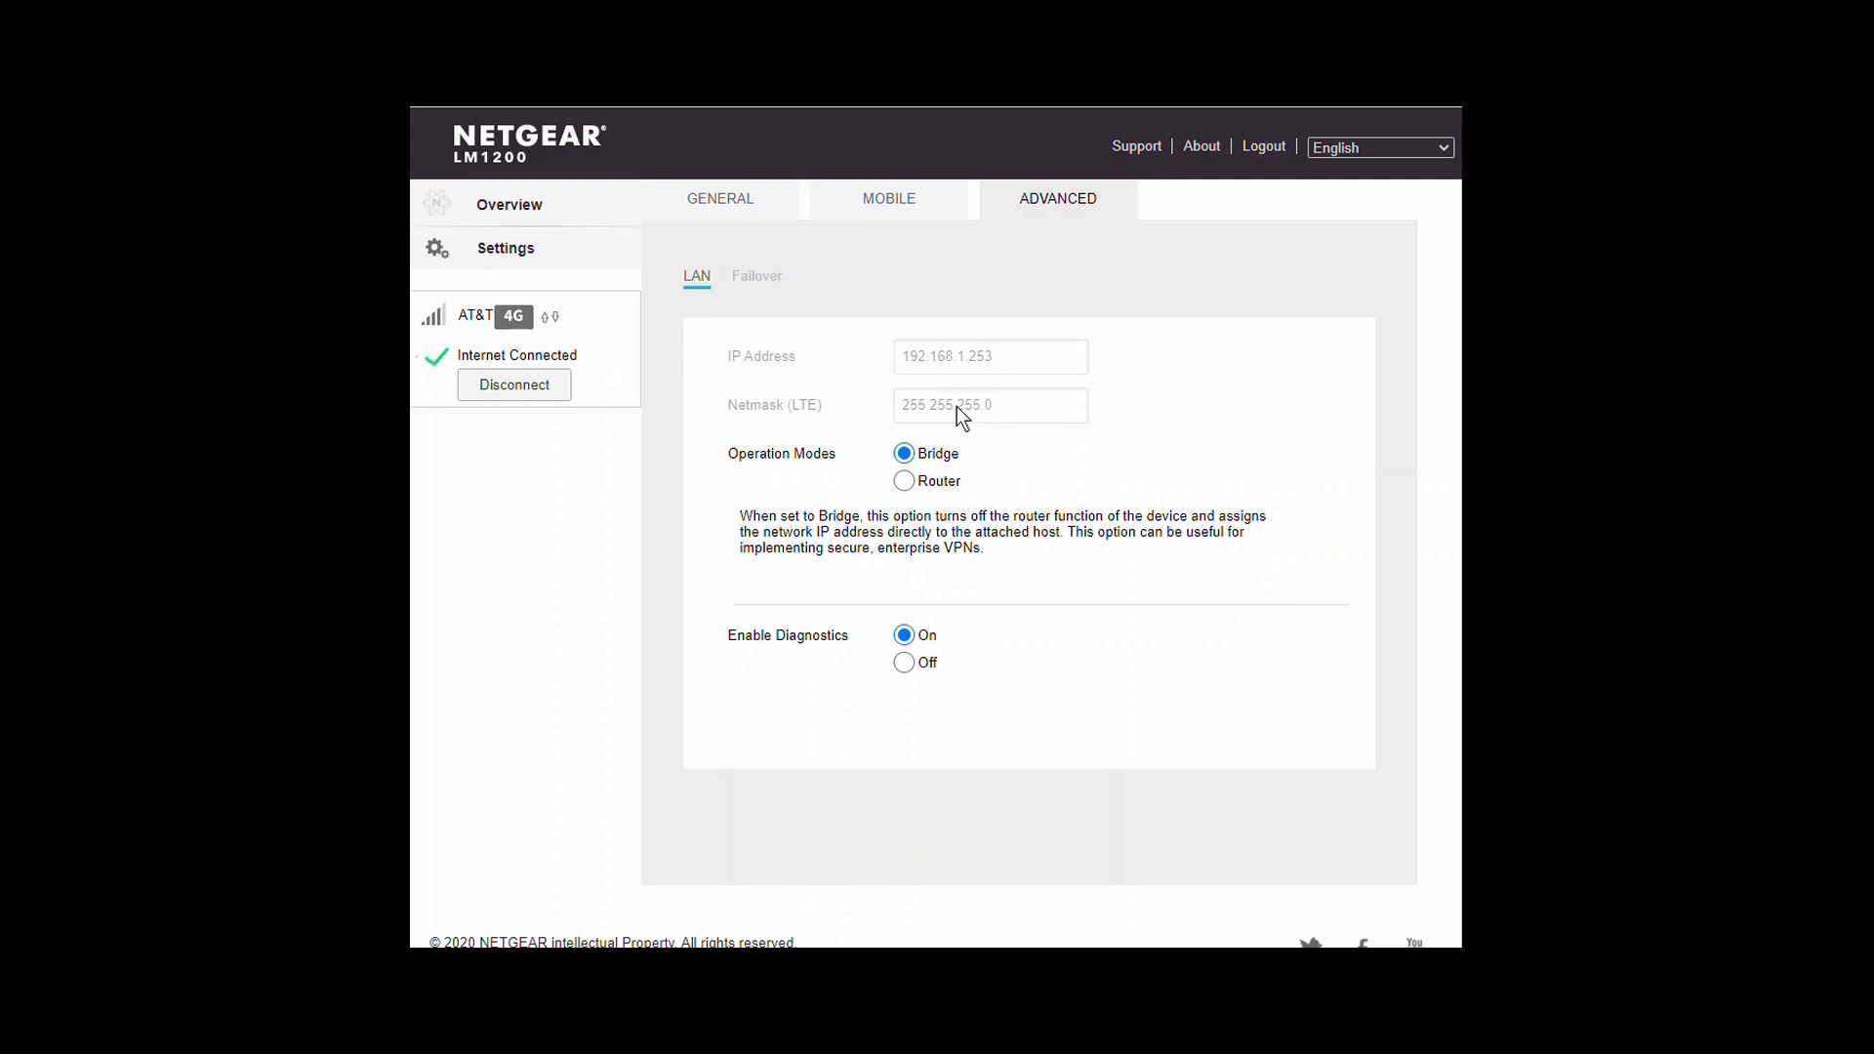
left_click(904, 481)
left_click(759, 283)
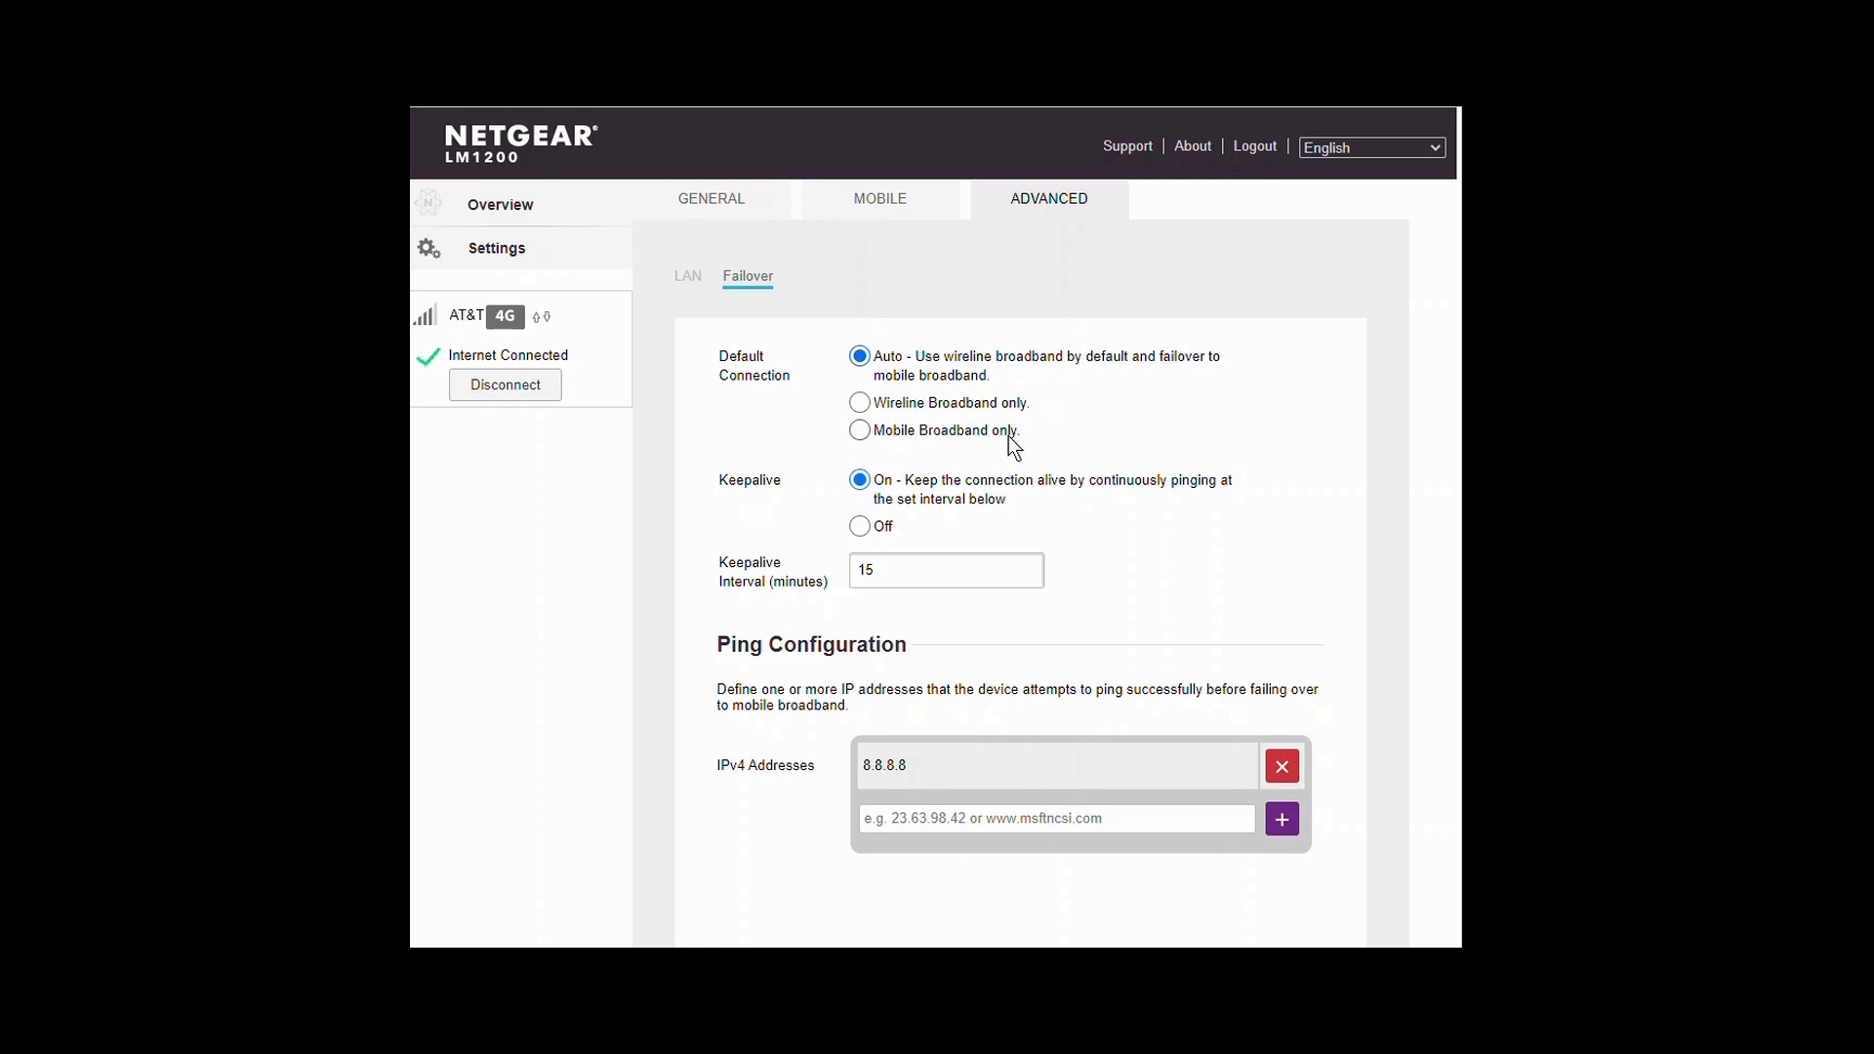
left_click(859, 429)
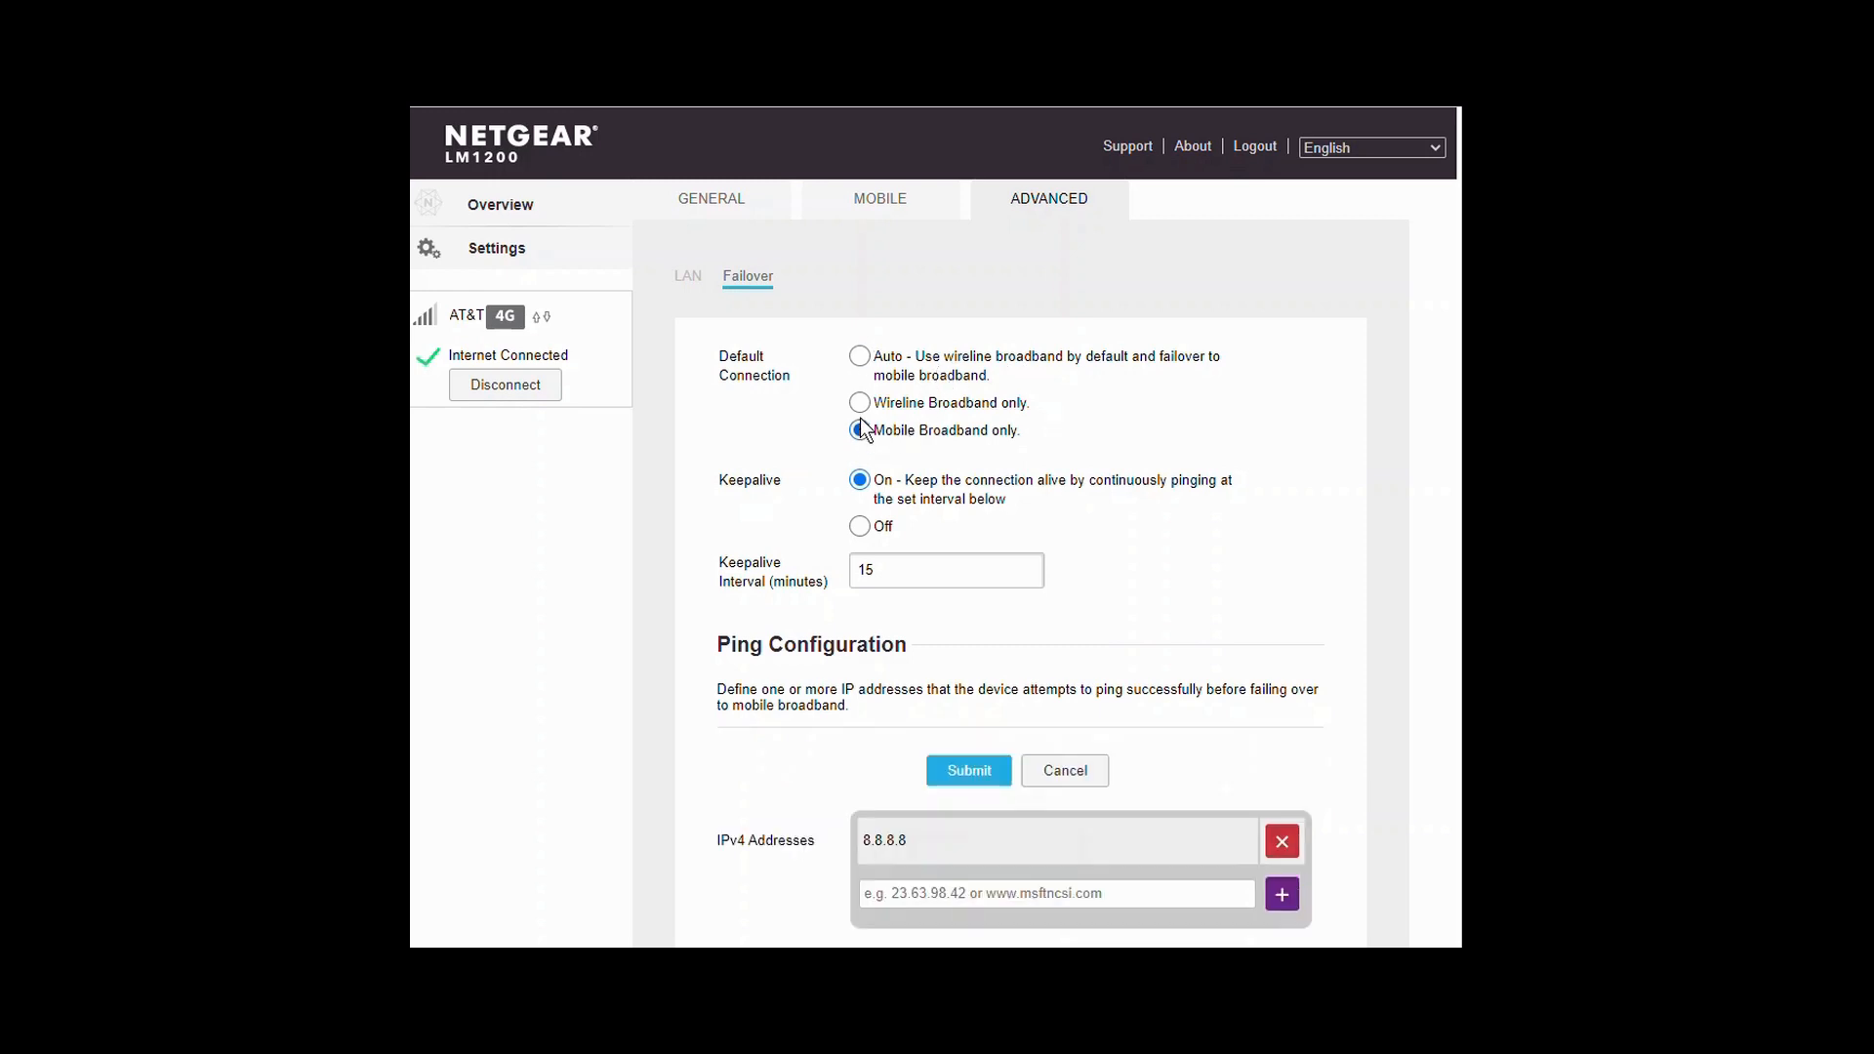
left_click(858, 356)
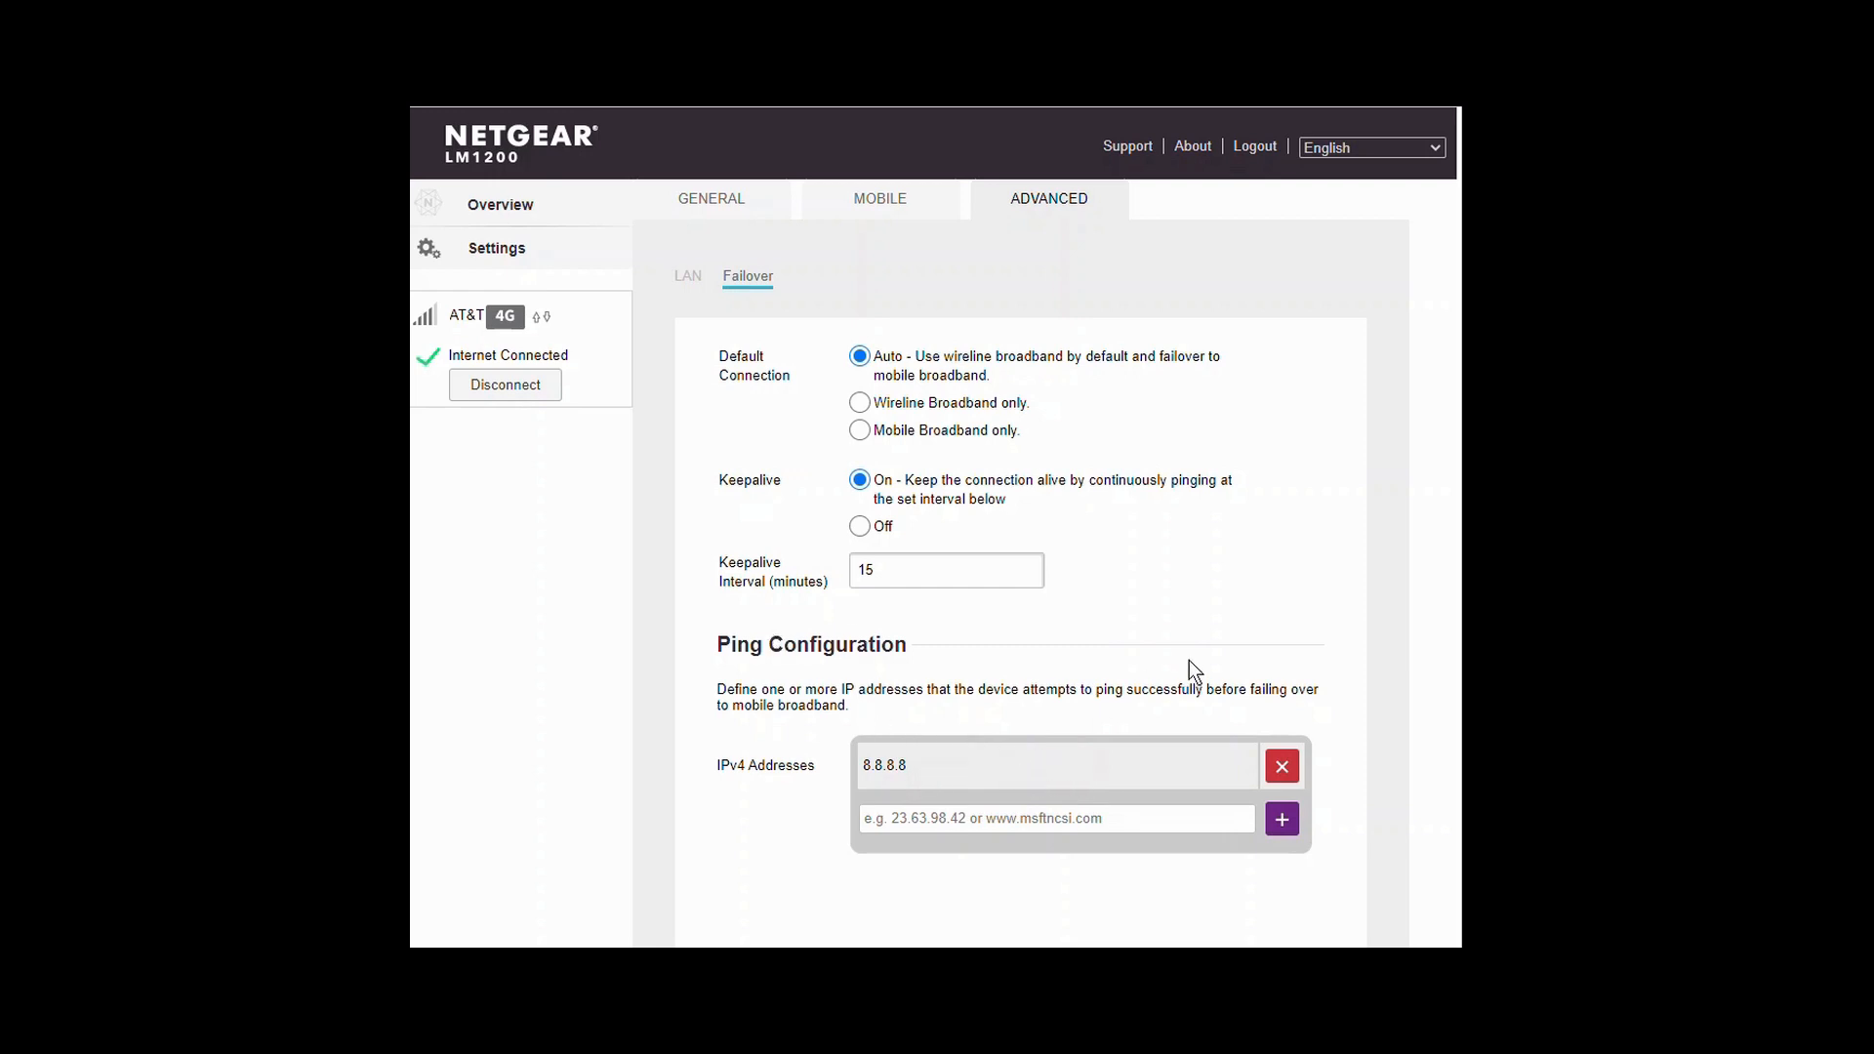
Step: Try the Router operation mode in the advanced LAN settings and return it to Bridge
left_click(1062, 207)
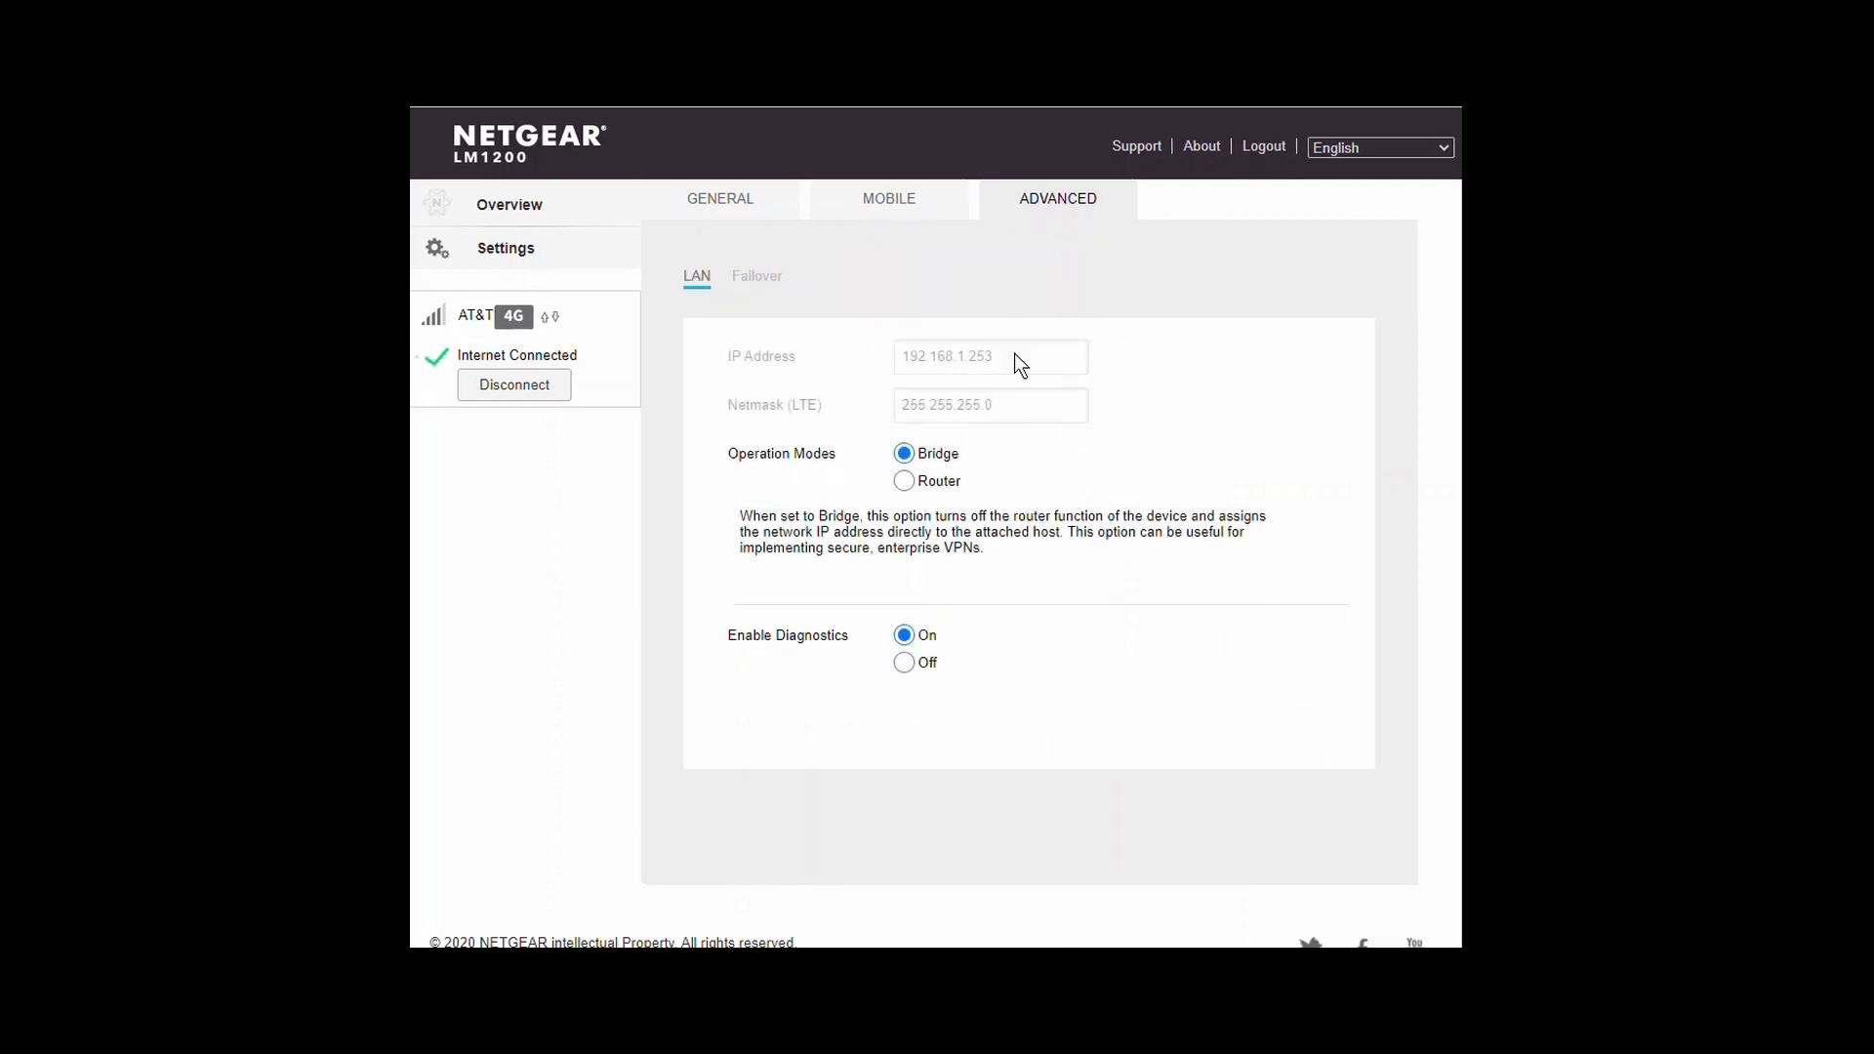
left_click(888, 199)
left_click(1037, 209)
left_click(905, 480)
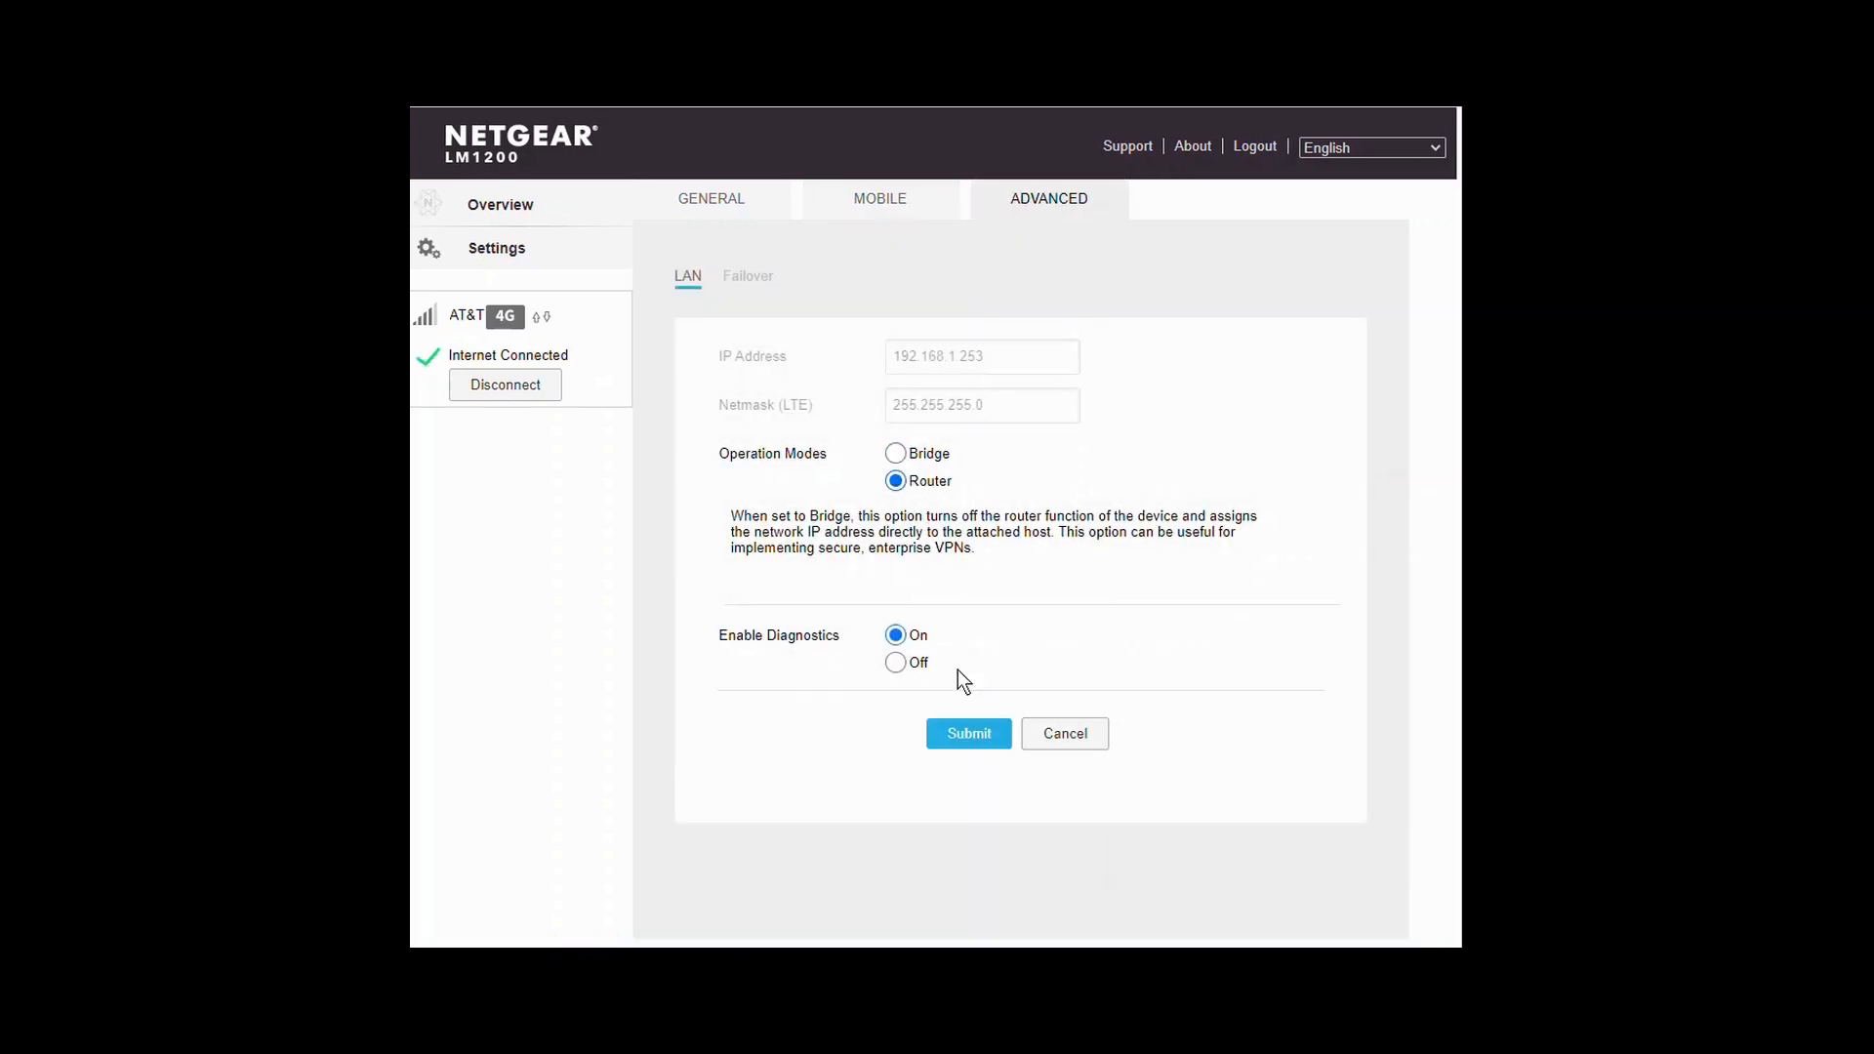
left_click(893, 454)
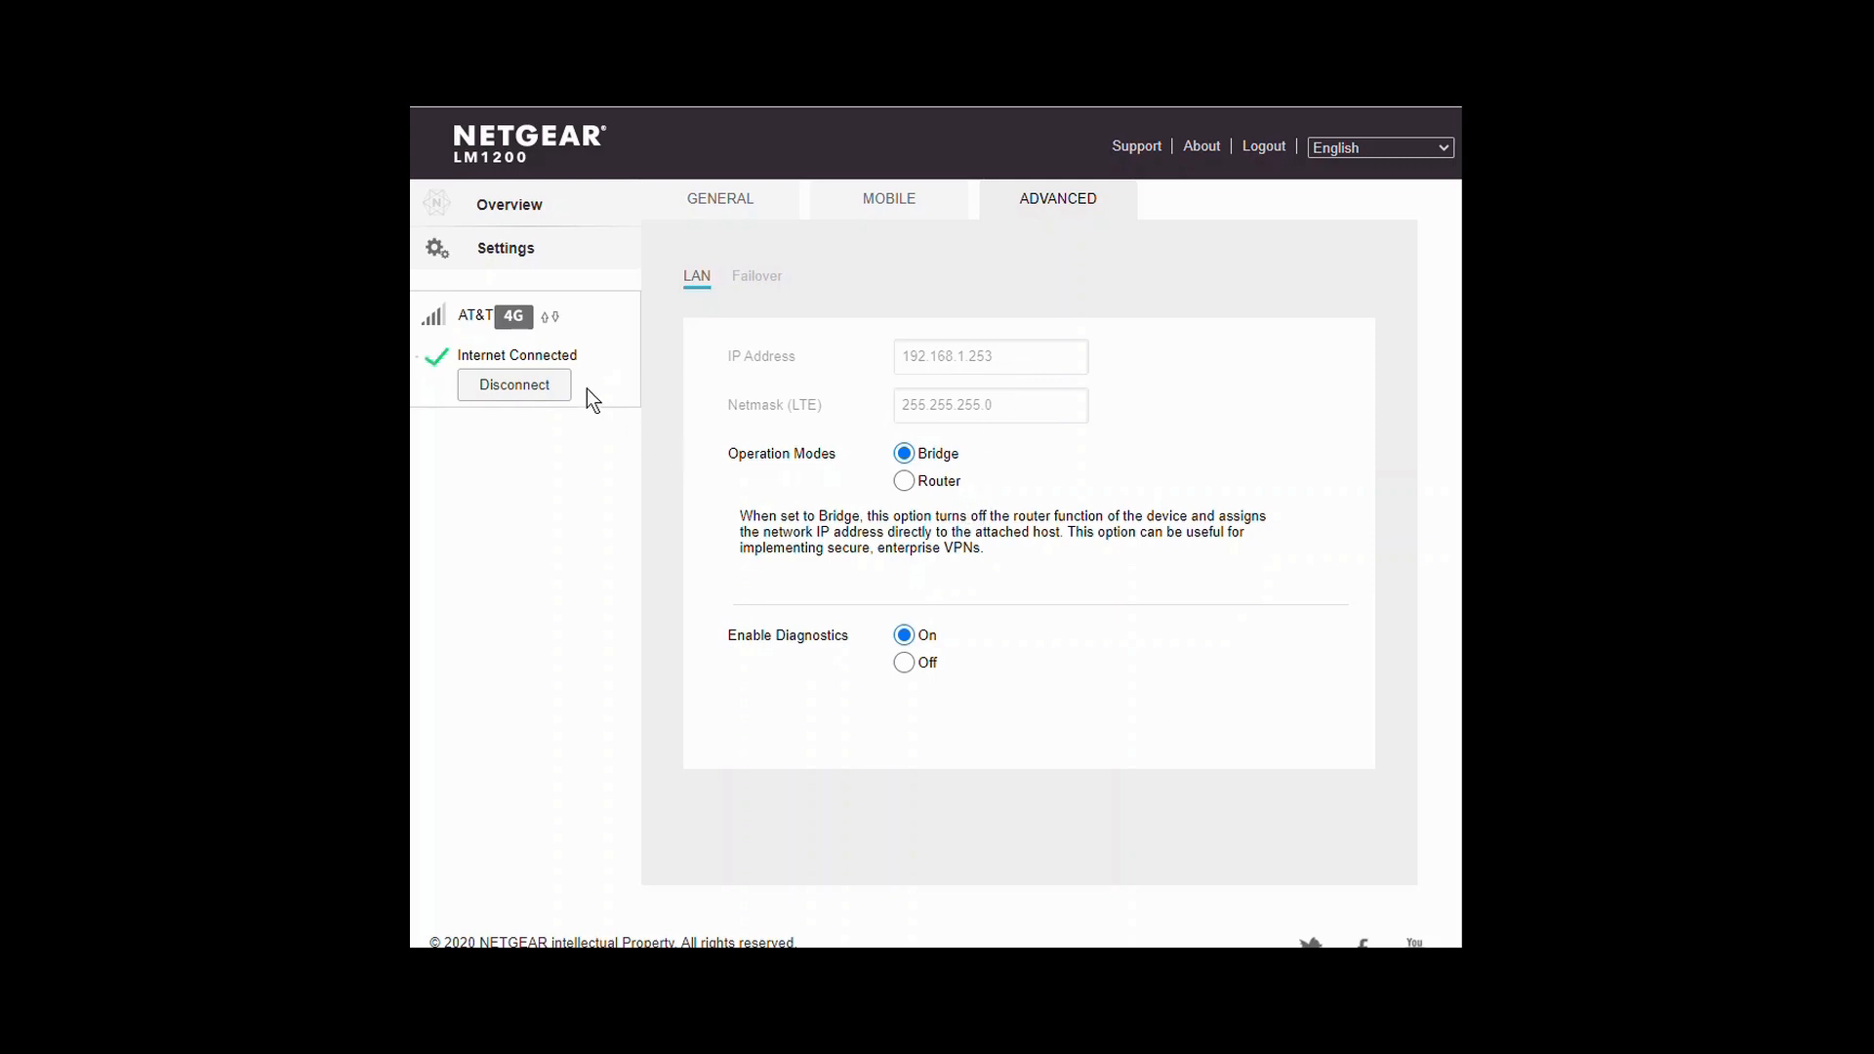
Step: View the modem's dashboard overview and return to the advanced LAN settings
left_click(506, 205)
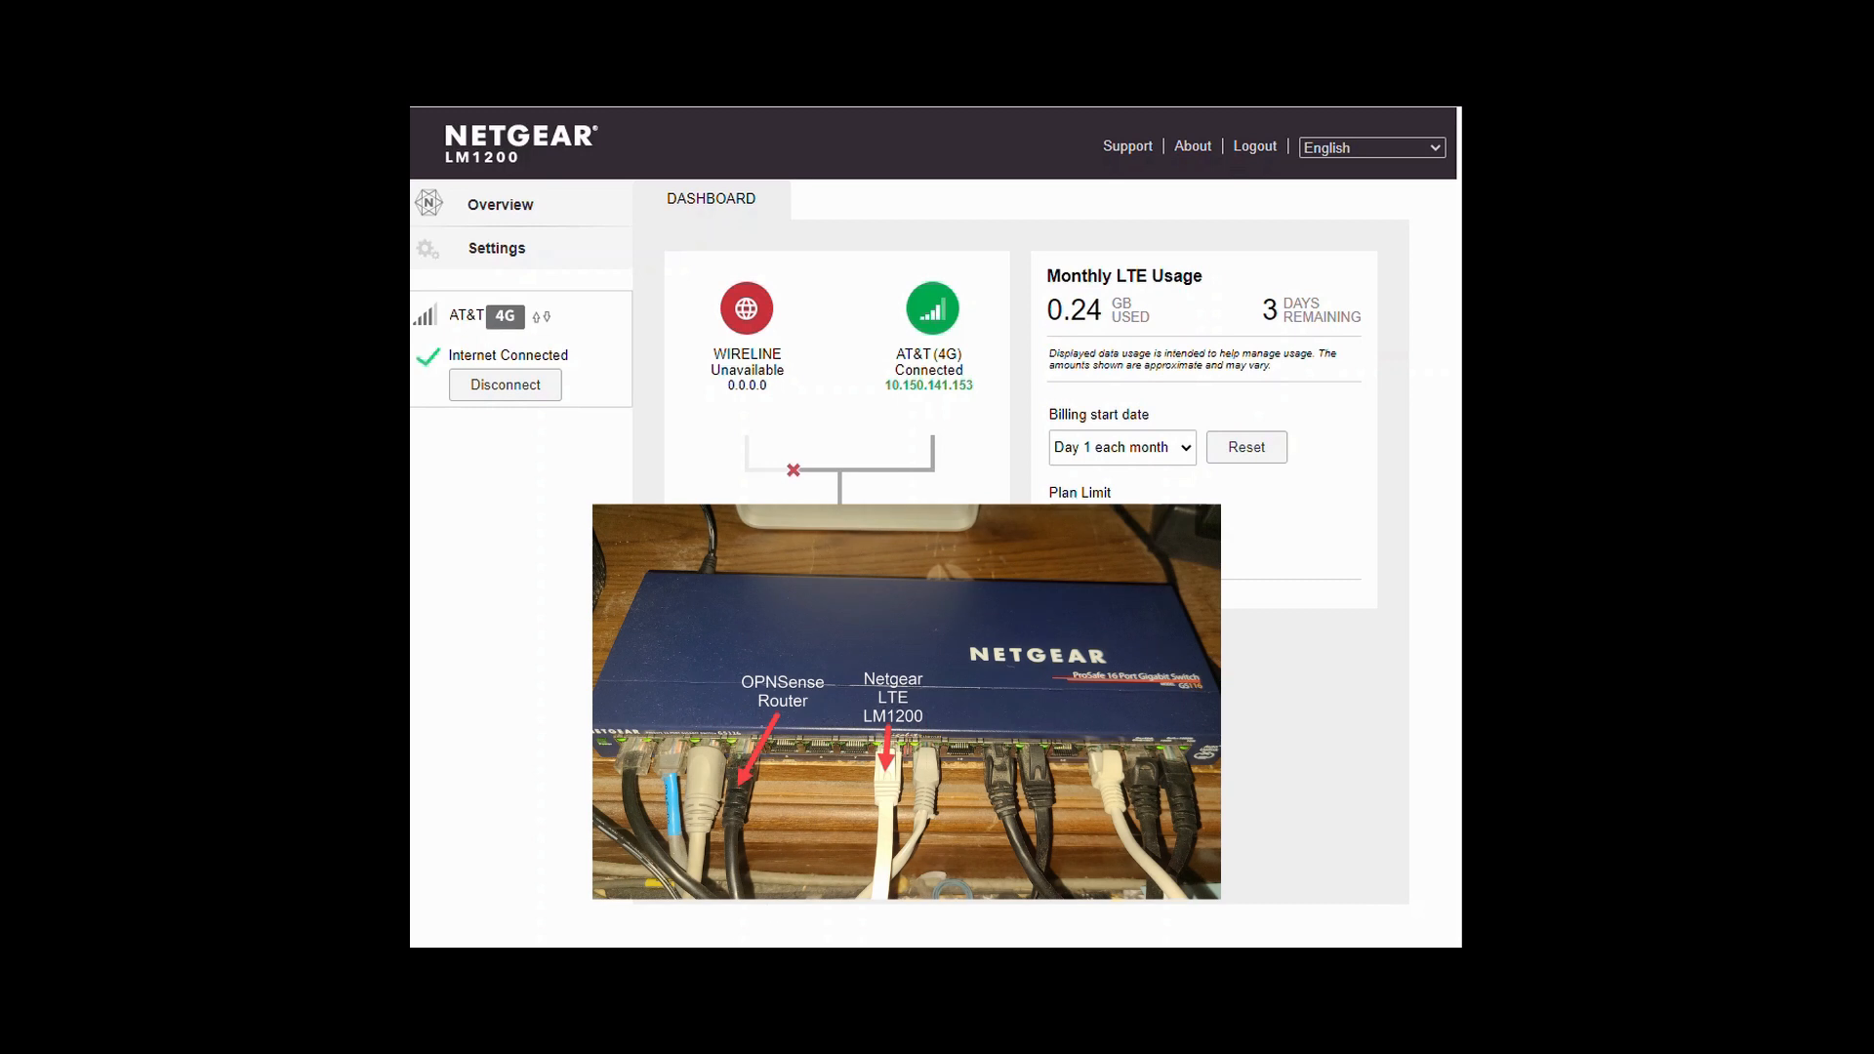
left_click(495, 249)
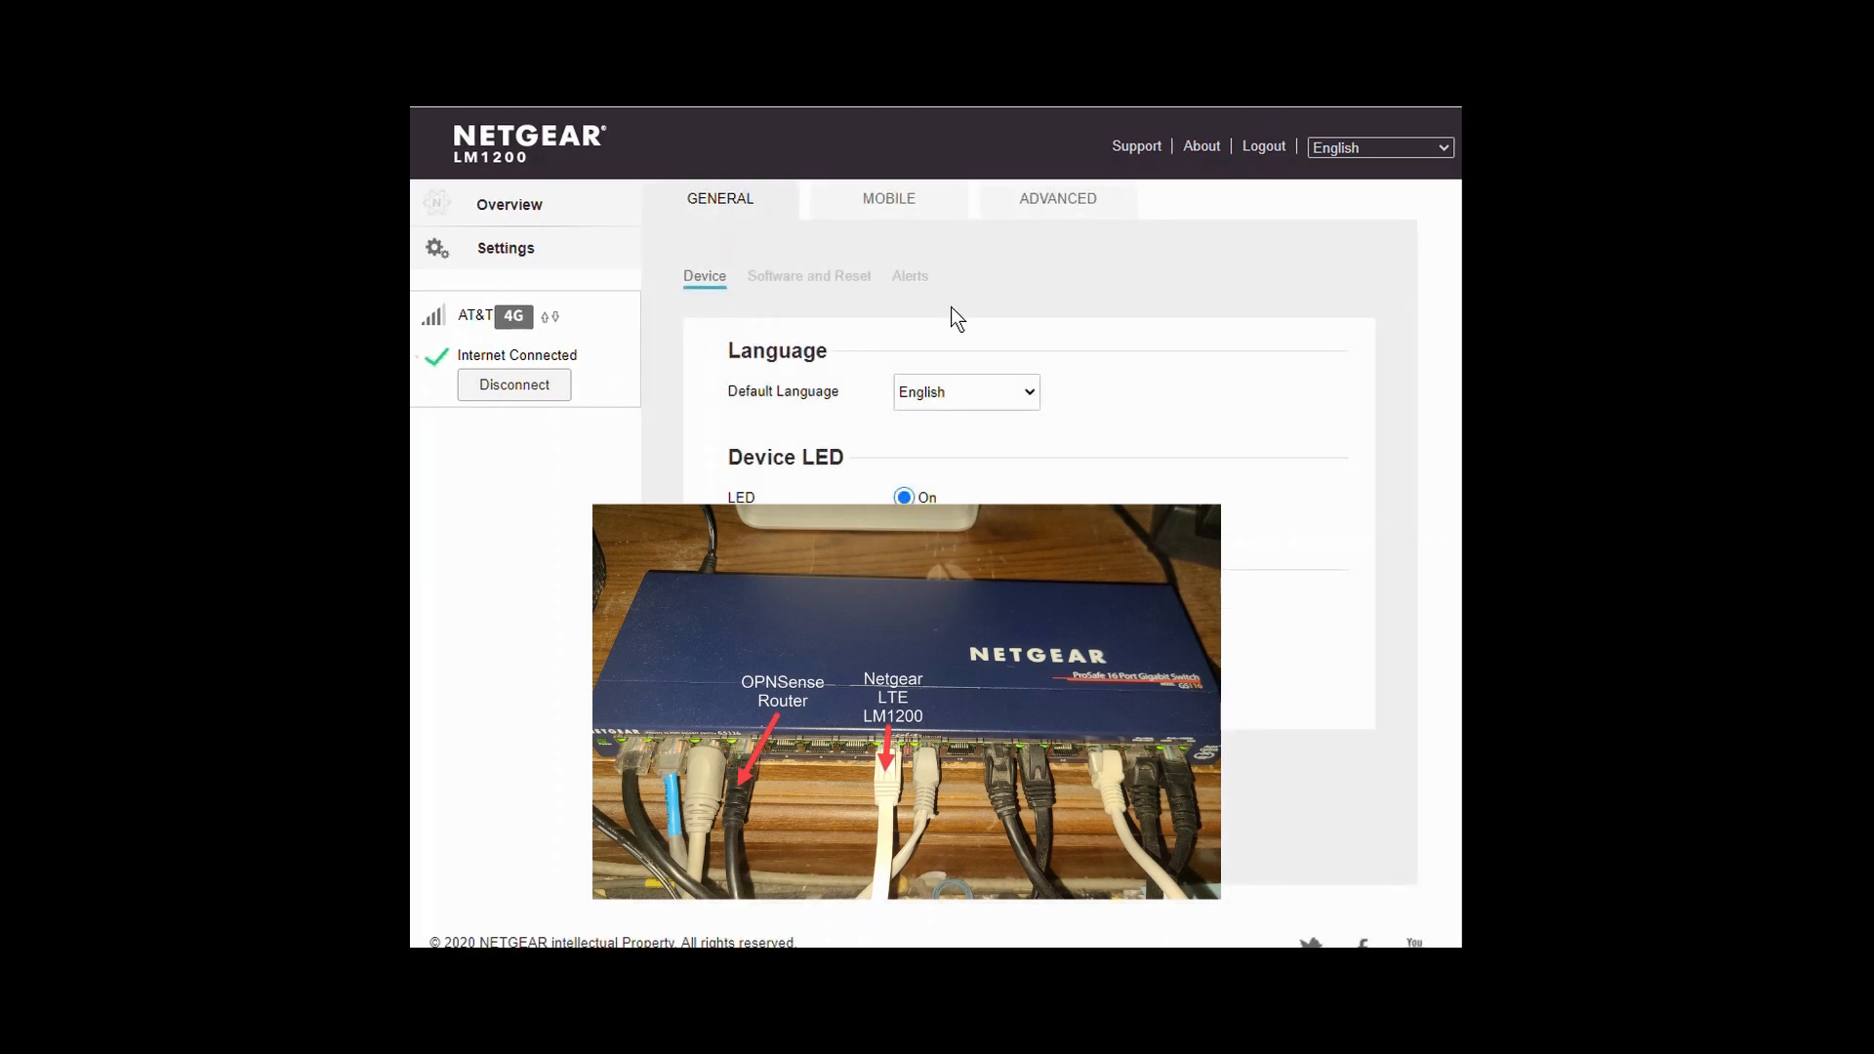
left_click(1027, 207)
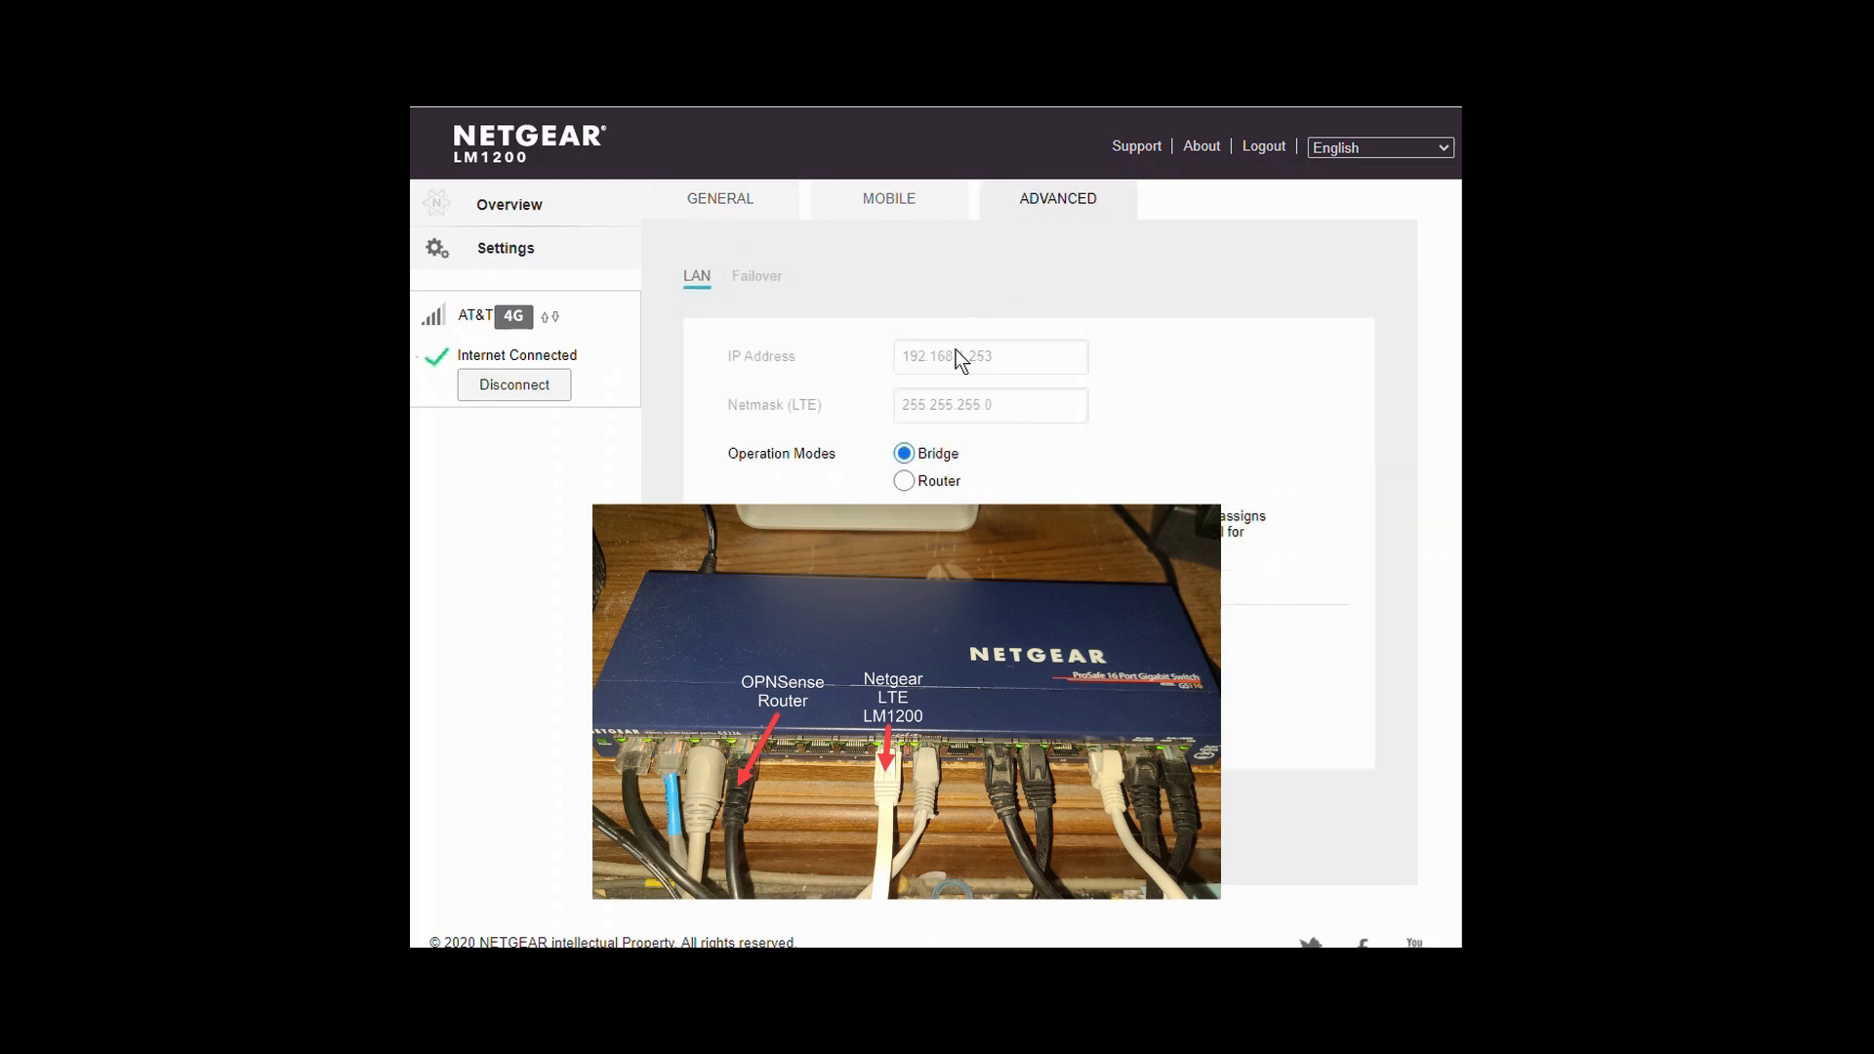
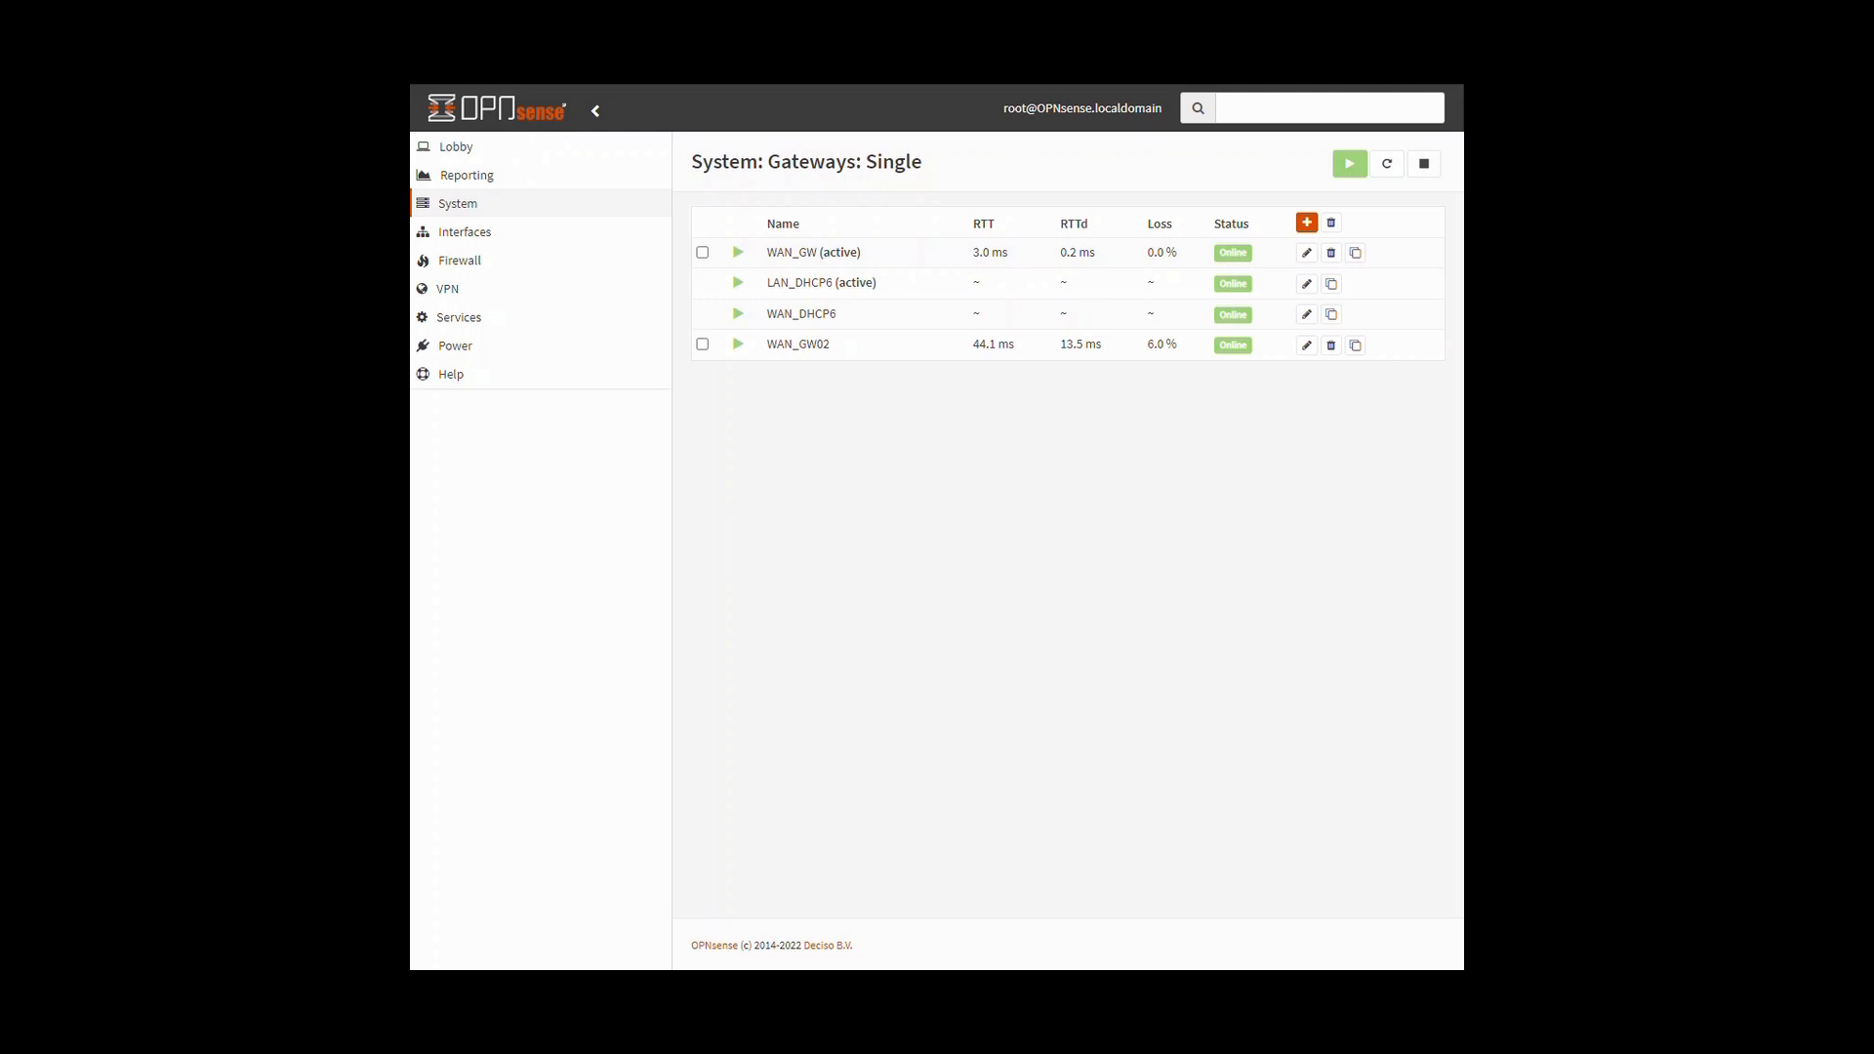
Step: In OPNsense, review the settings of the single gateways WAN_GW and WAN_GW02
left_click(459, 204)
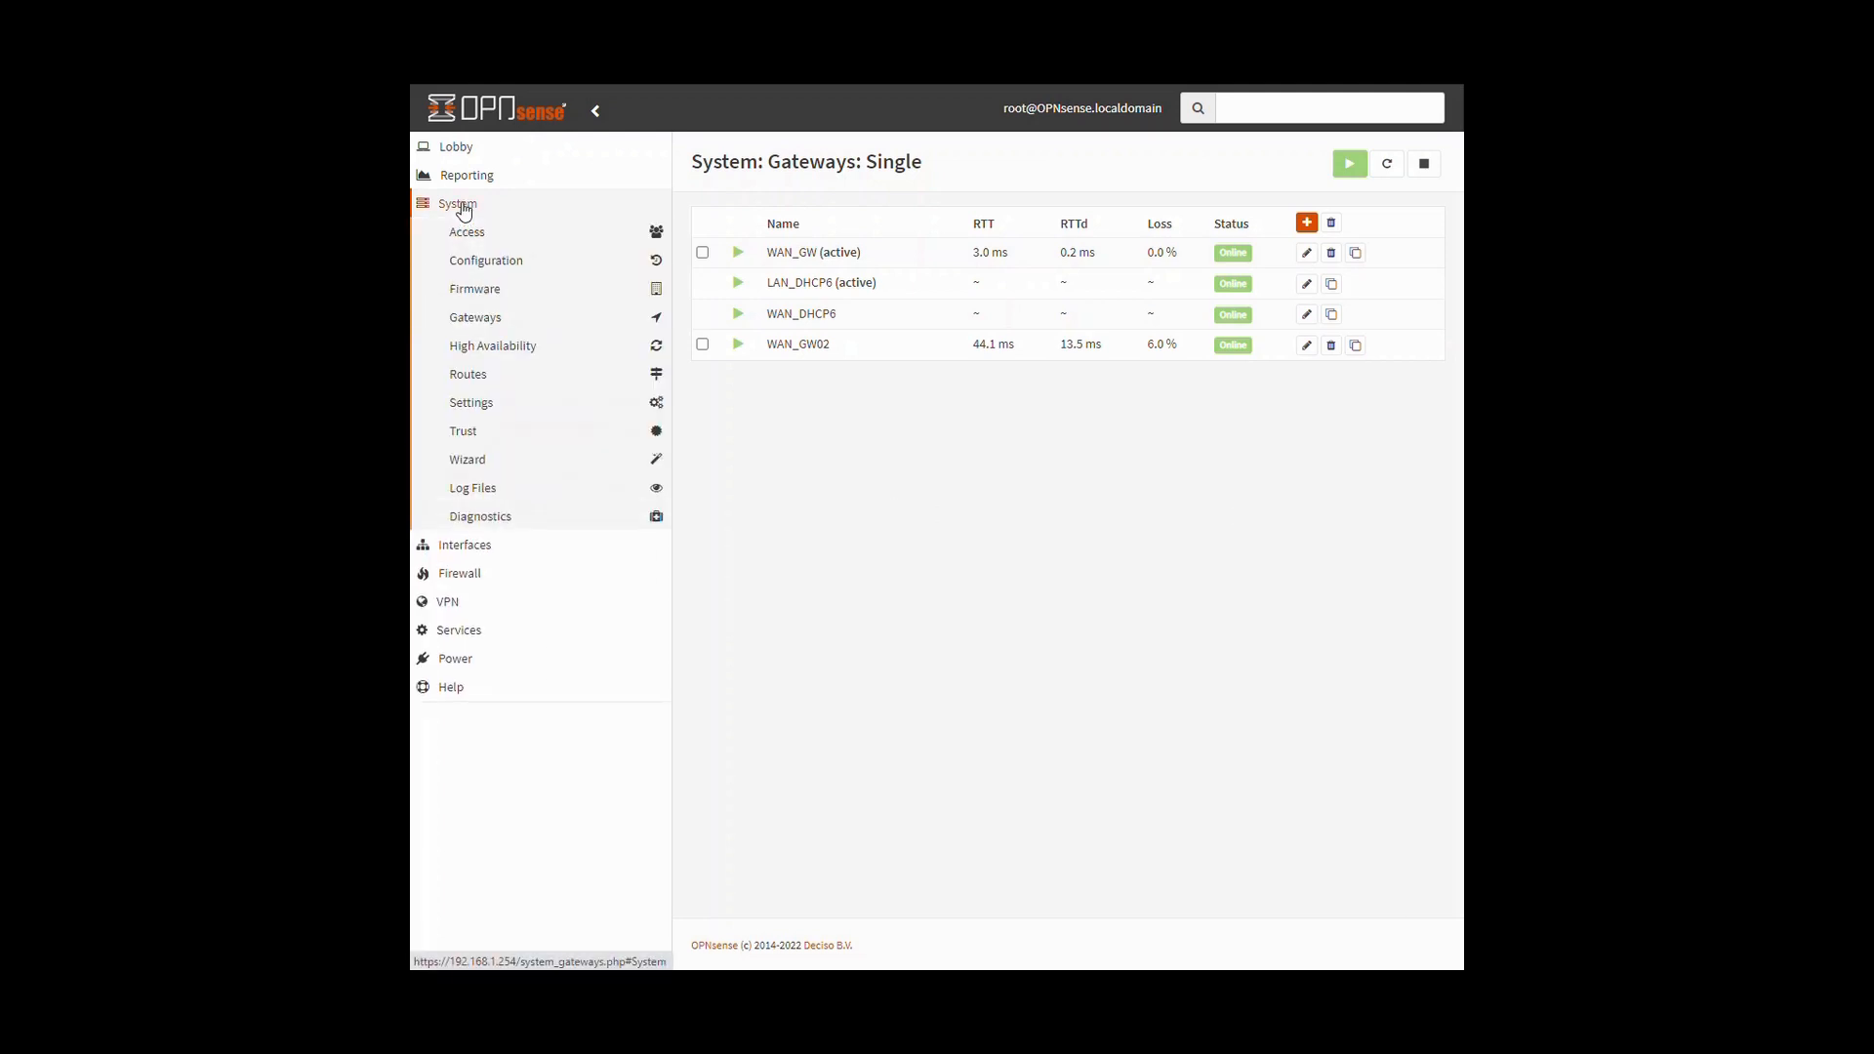
left_click(464, 314)
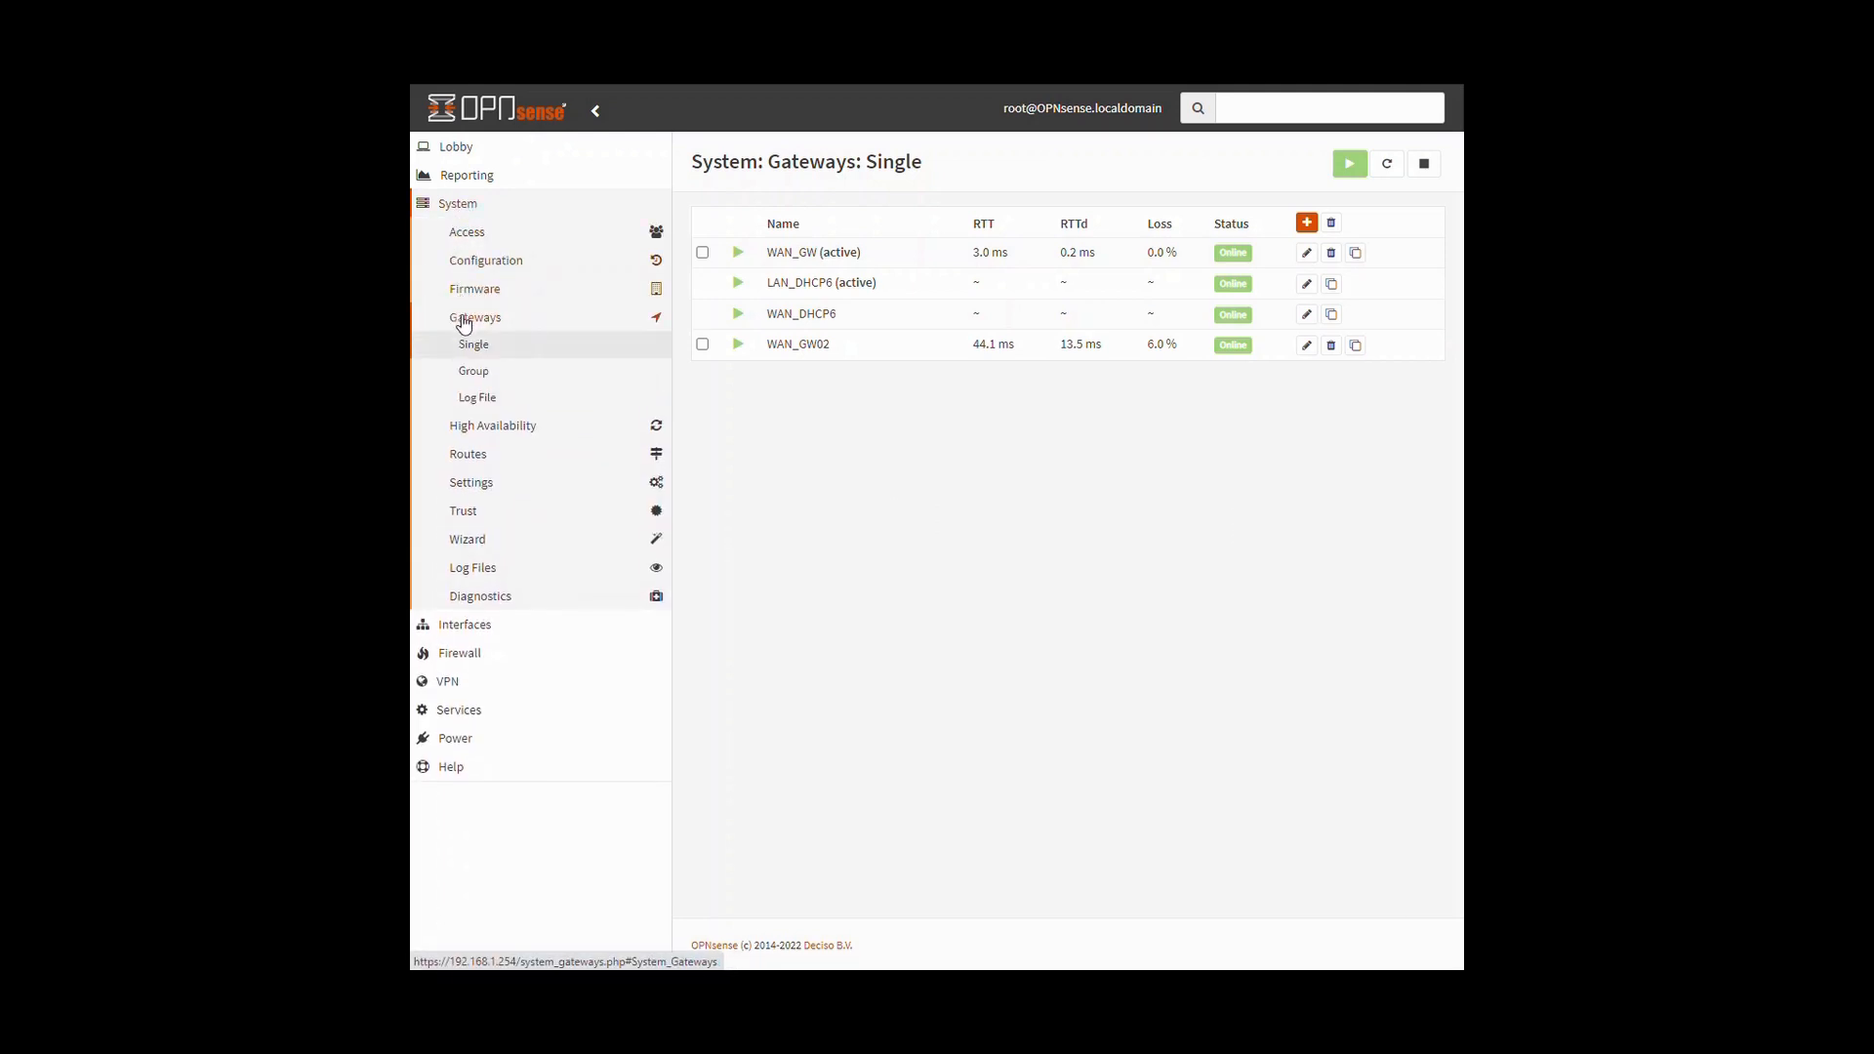
left_click(472, 348)
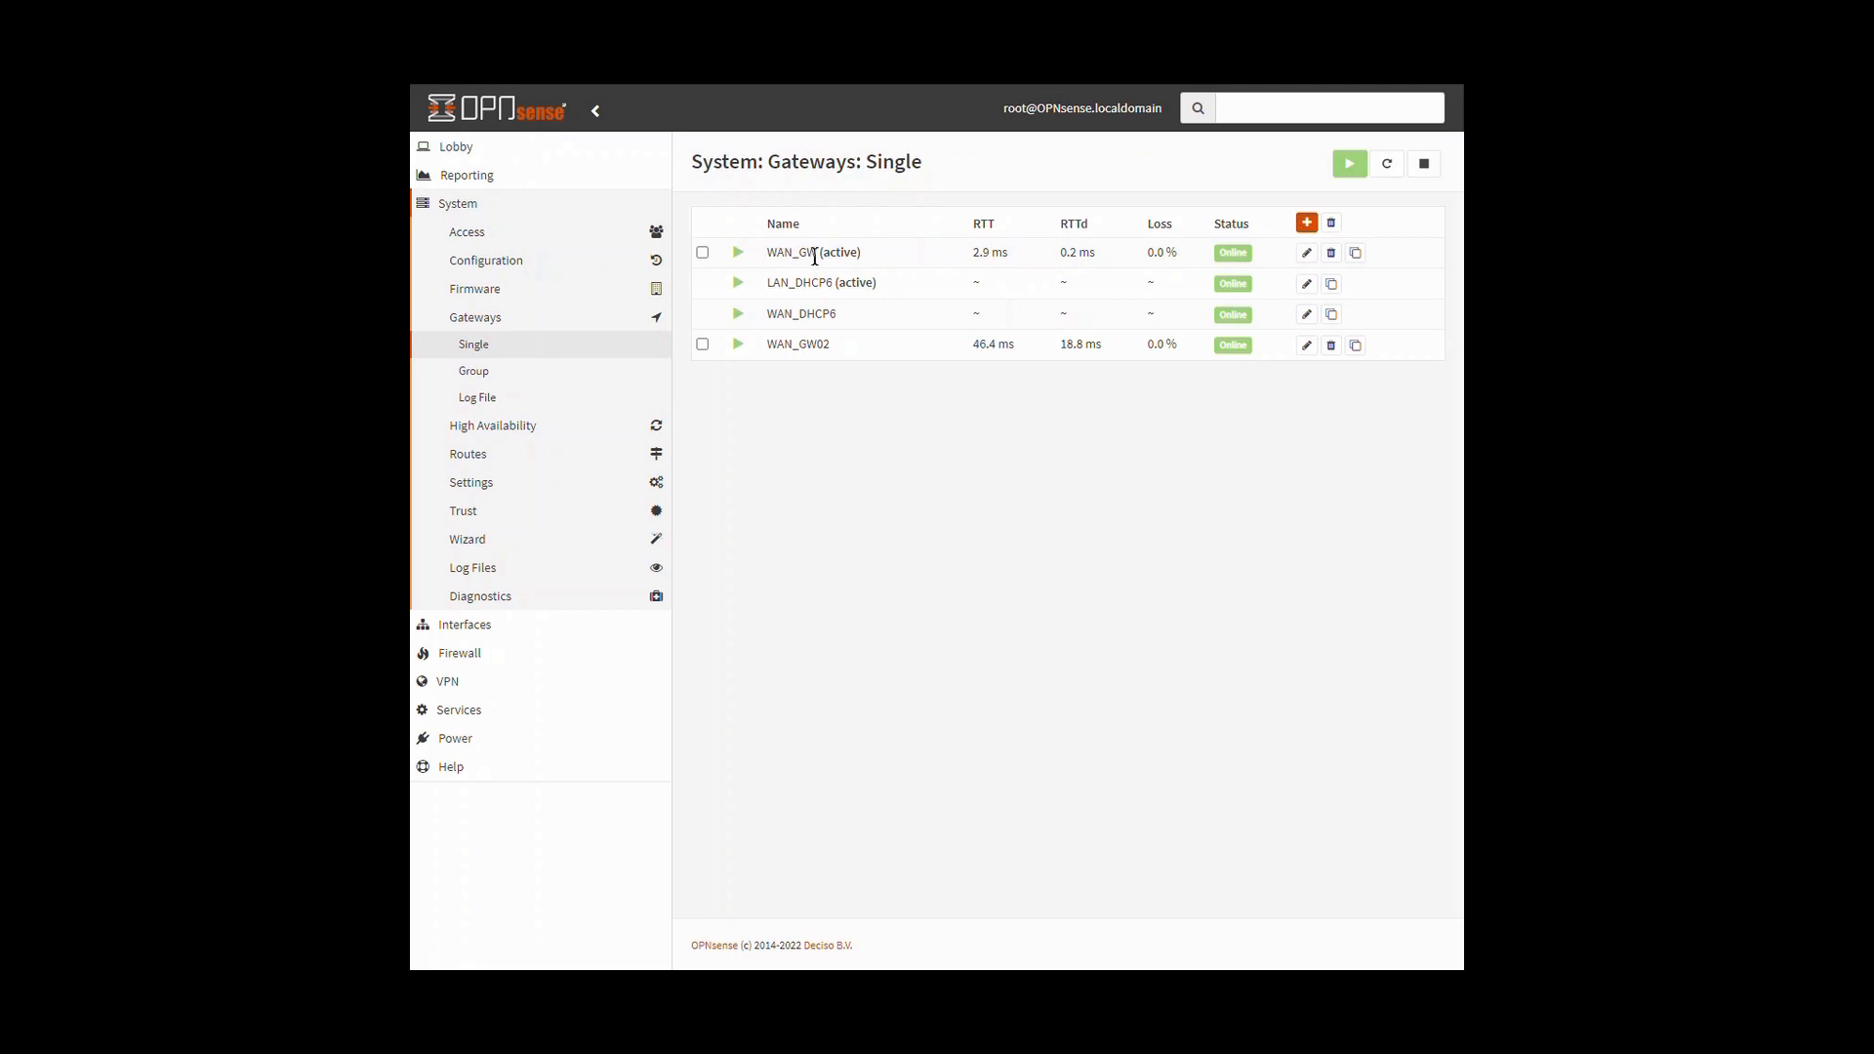
left_click(1307, 254)
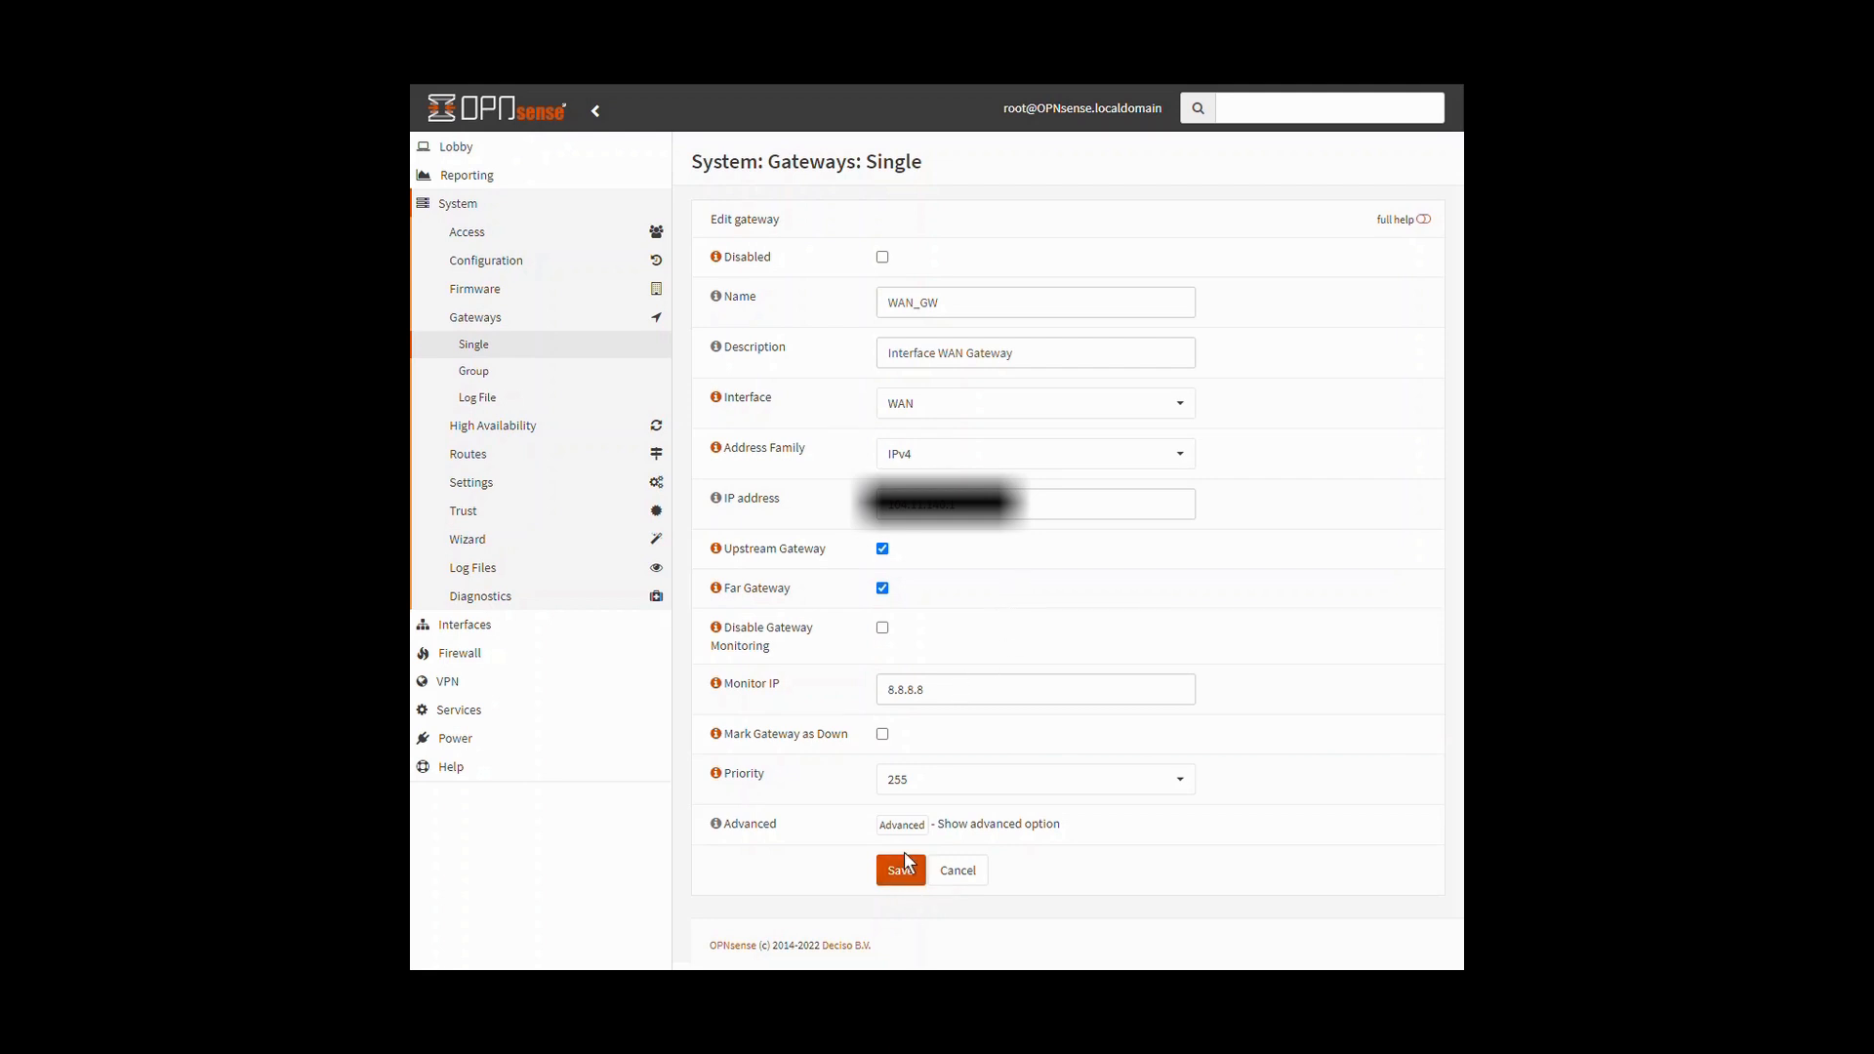
left_click(480, 350)
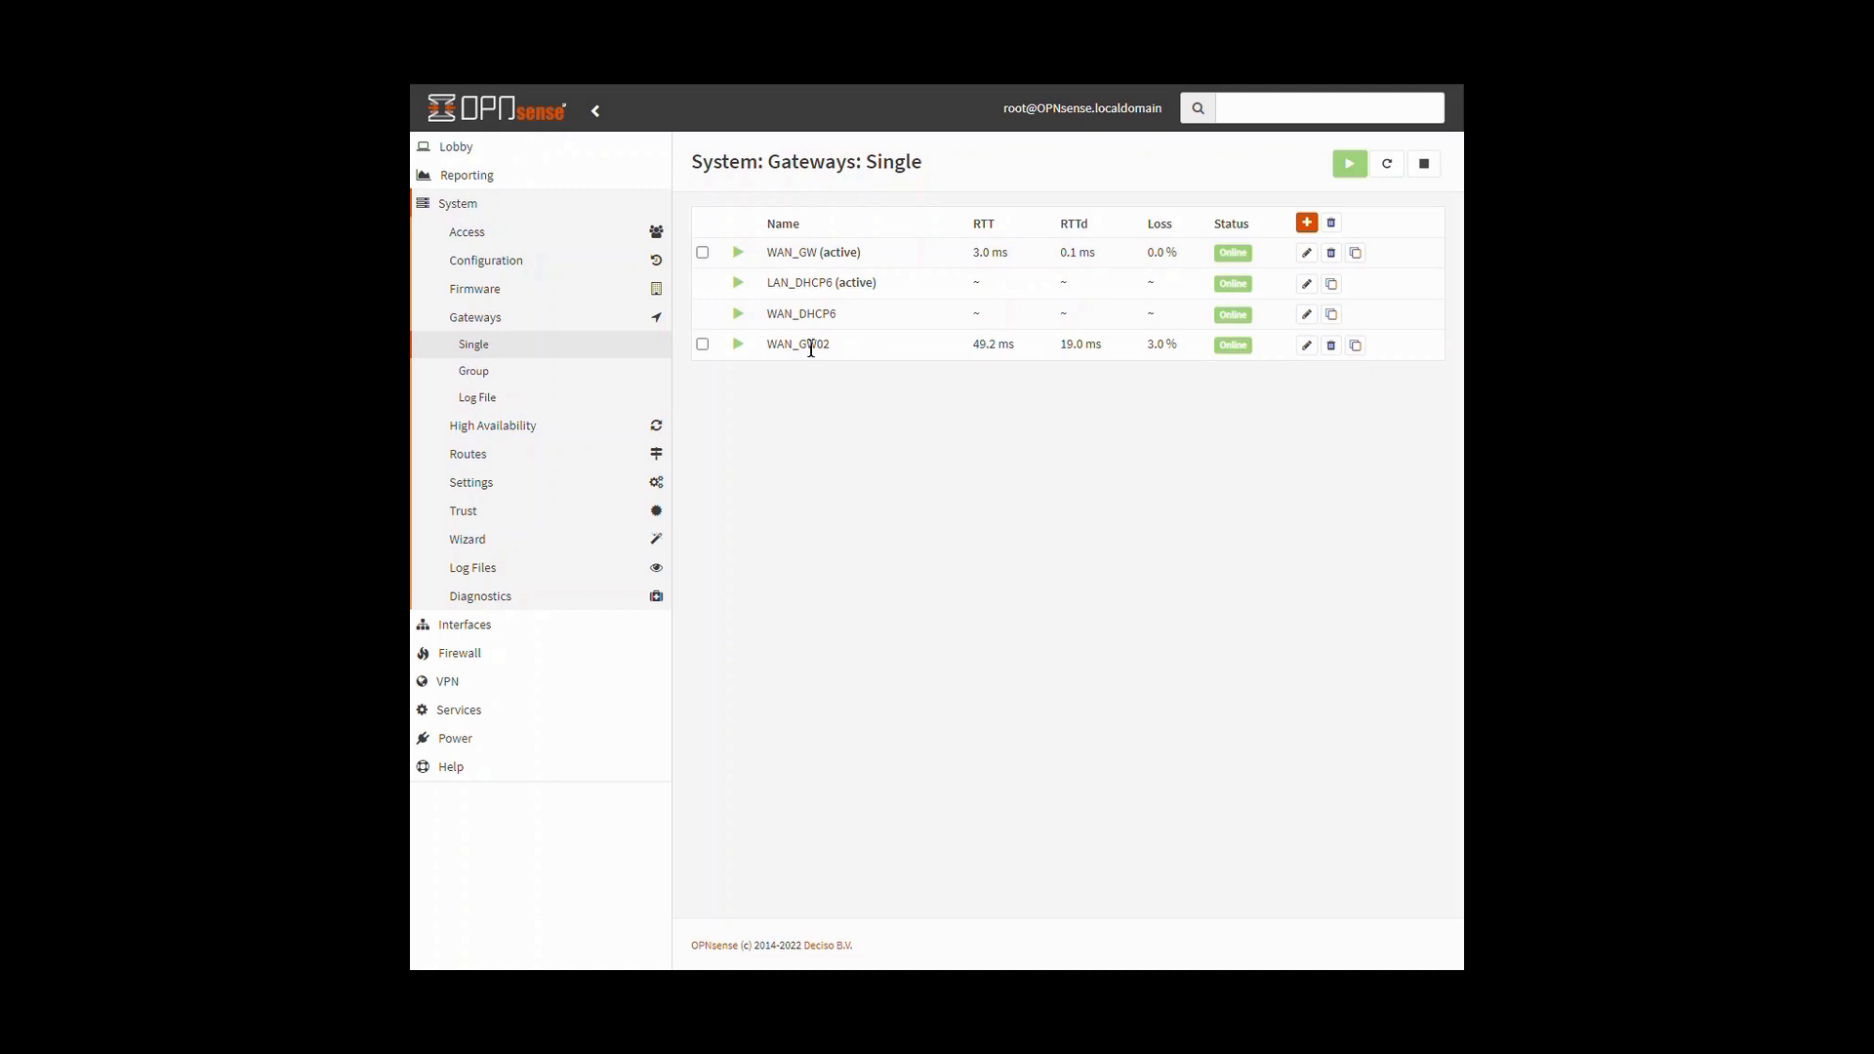
left_click(1307, 347)
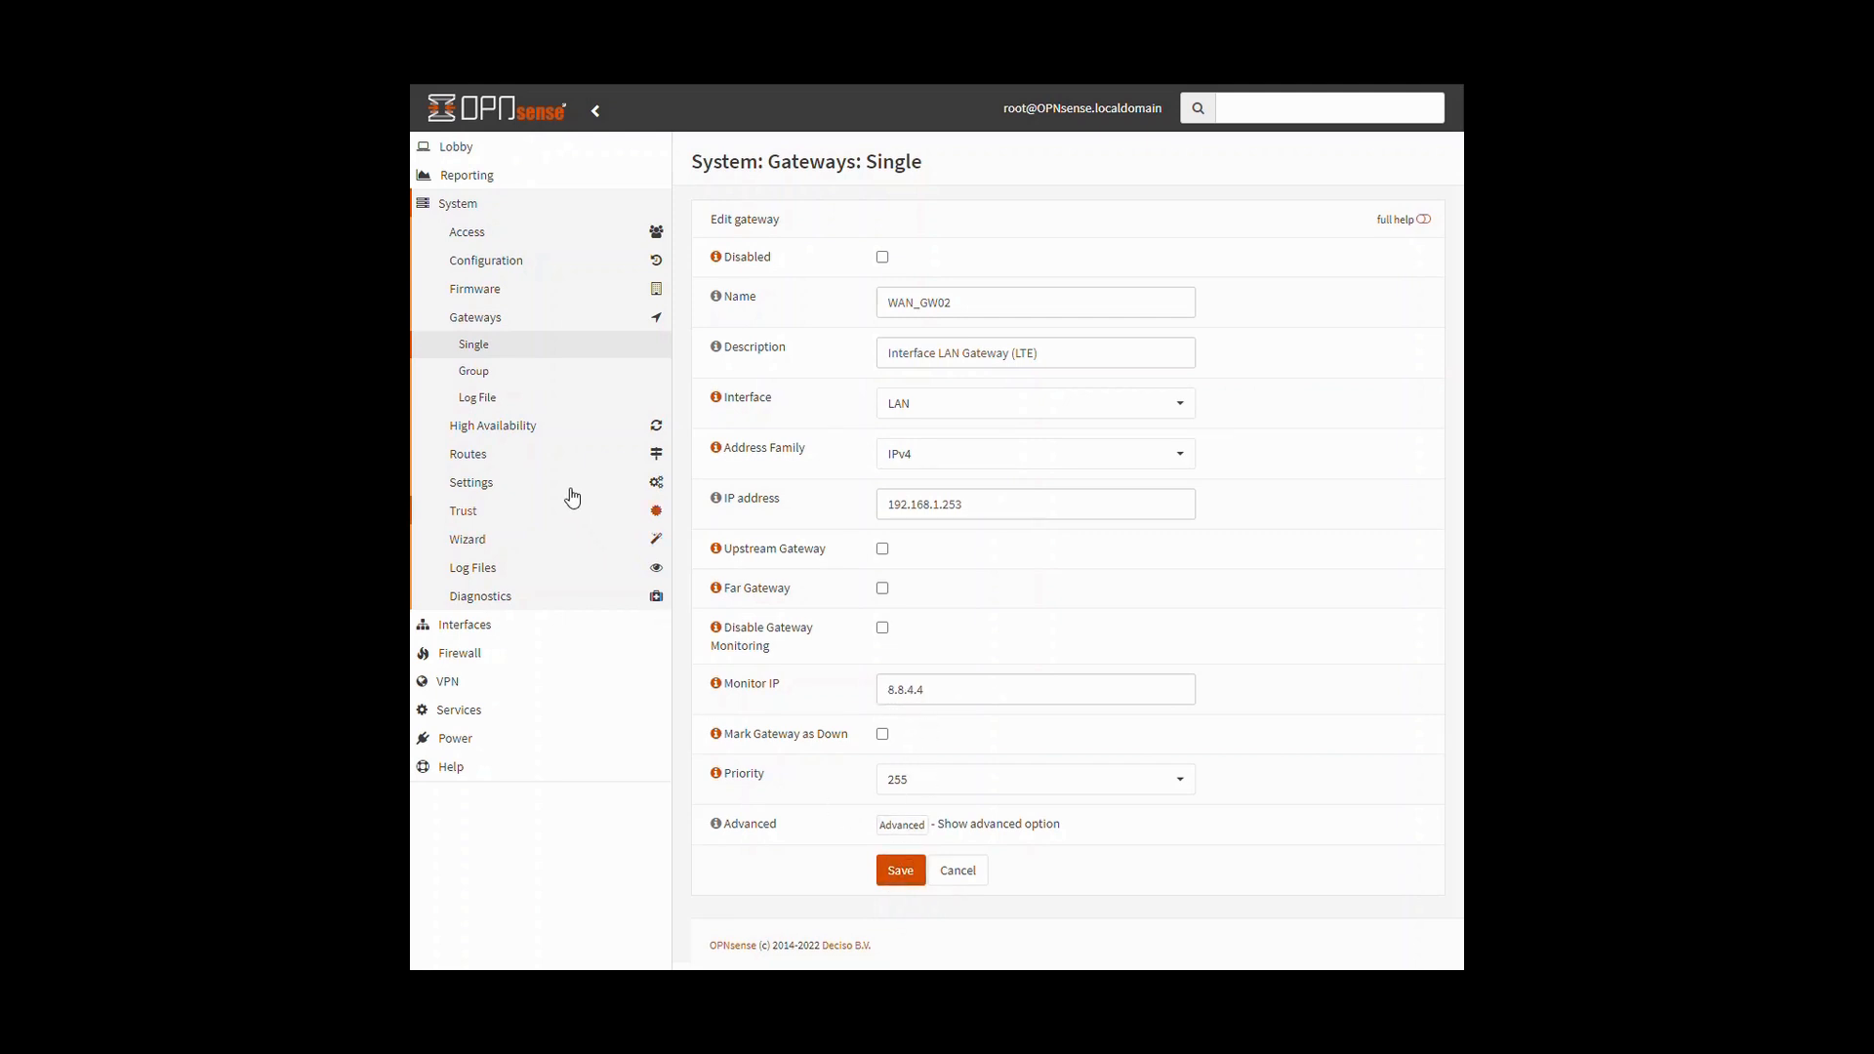
left_click(472, 345)
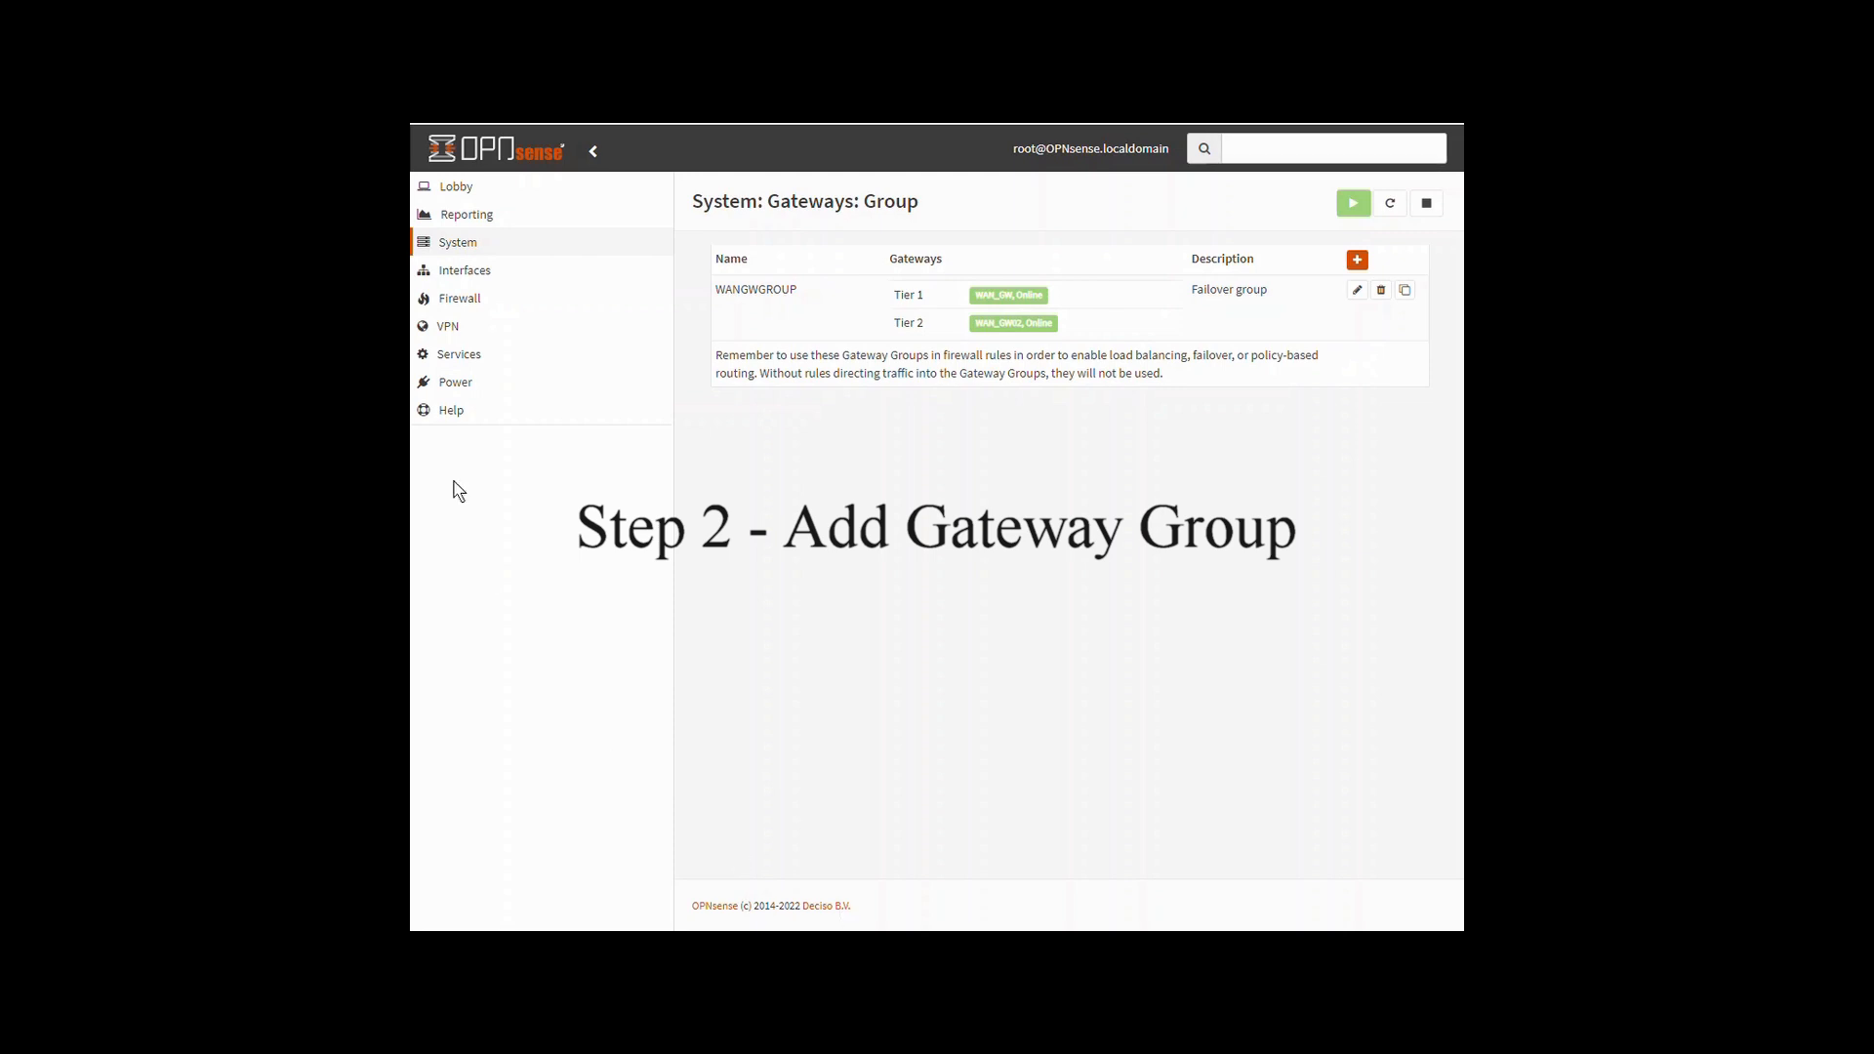
Step: View the gateway groups and the blank form for a new group, leaving it without creating one
left_click(458, 244)
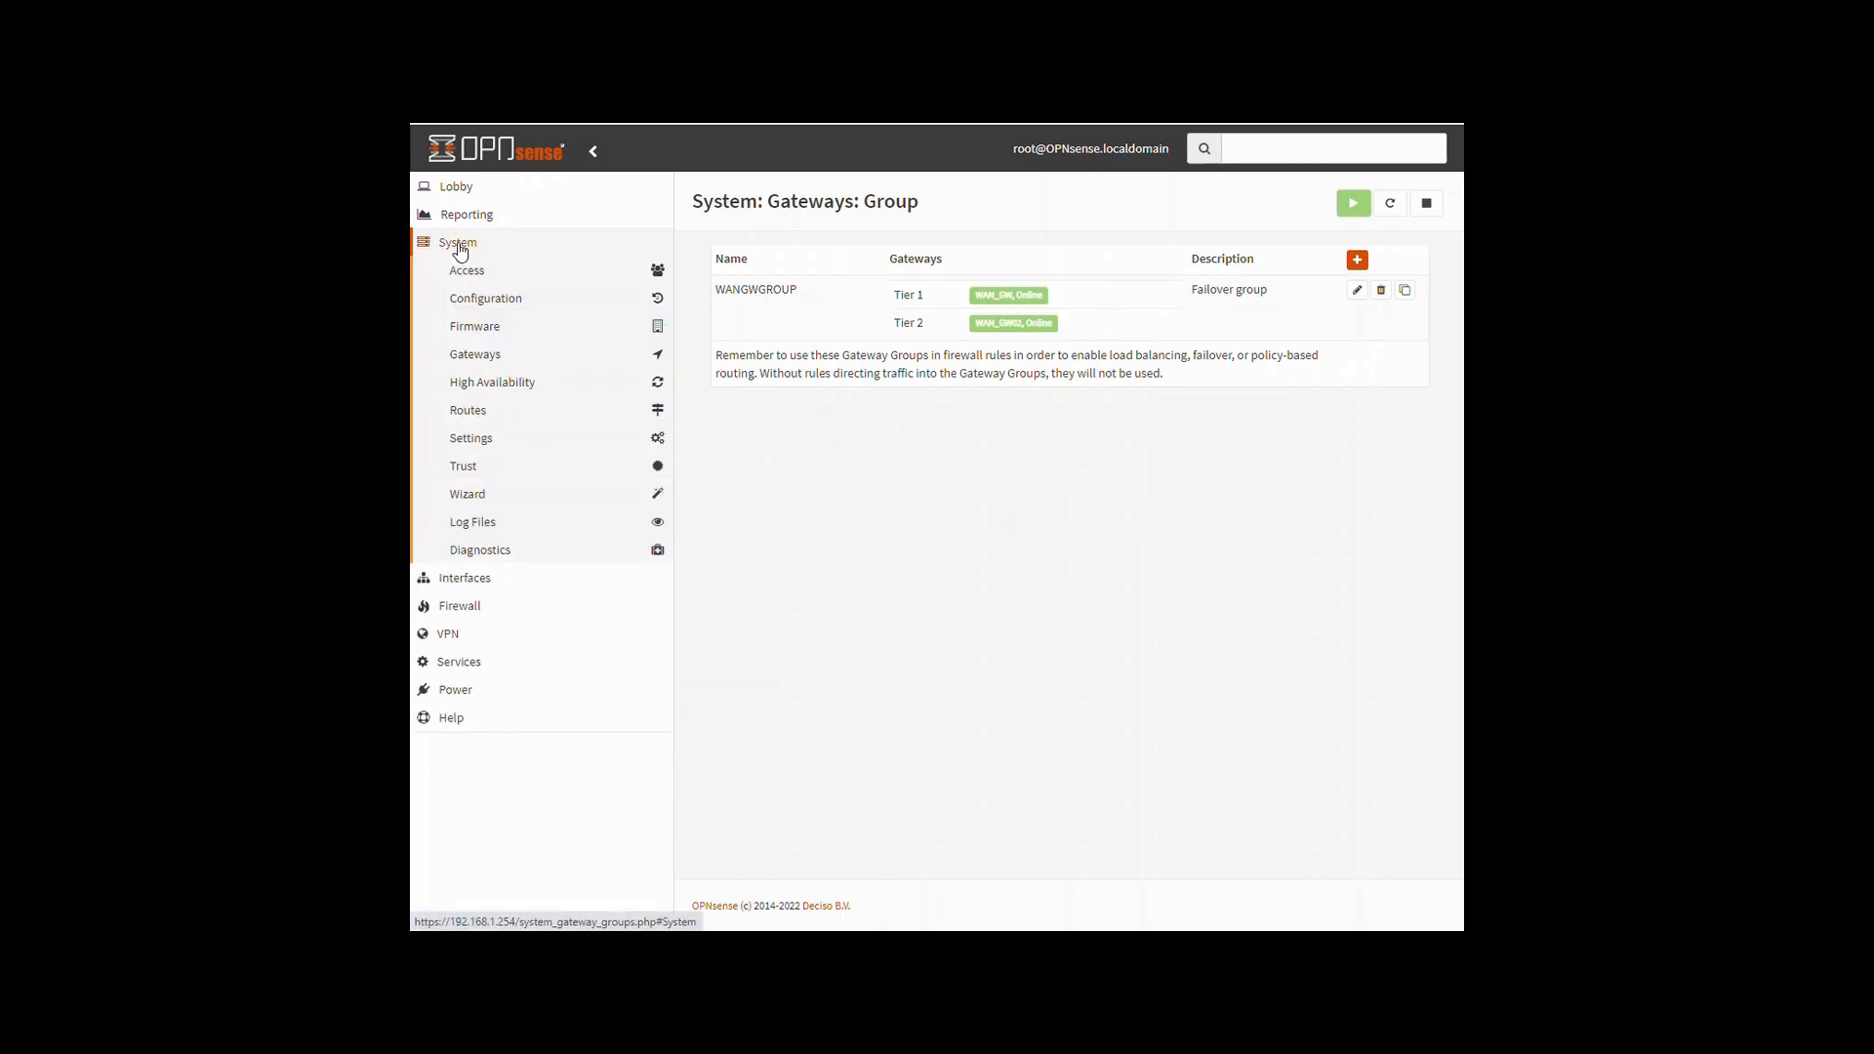
left_click(473, 359)
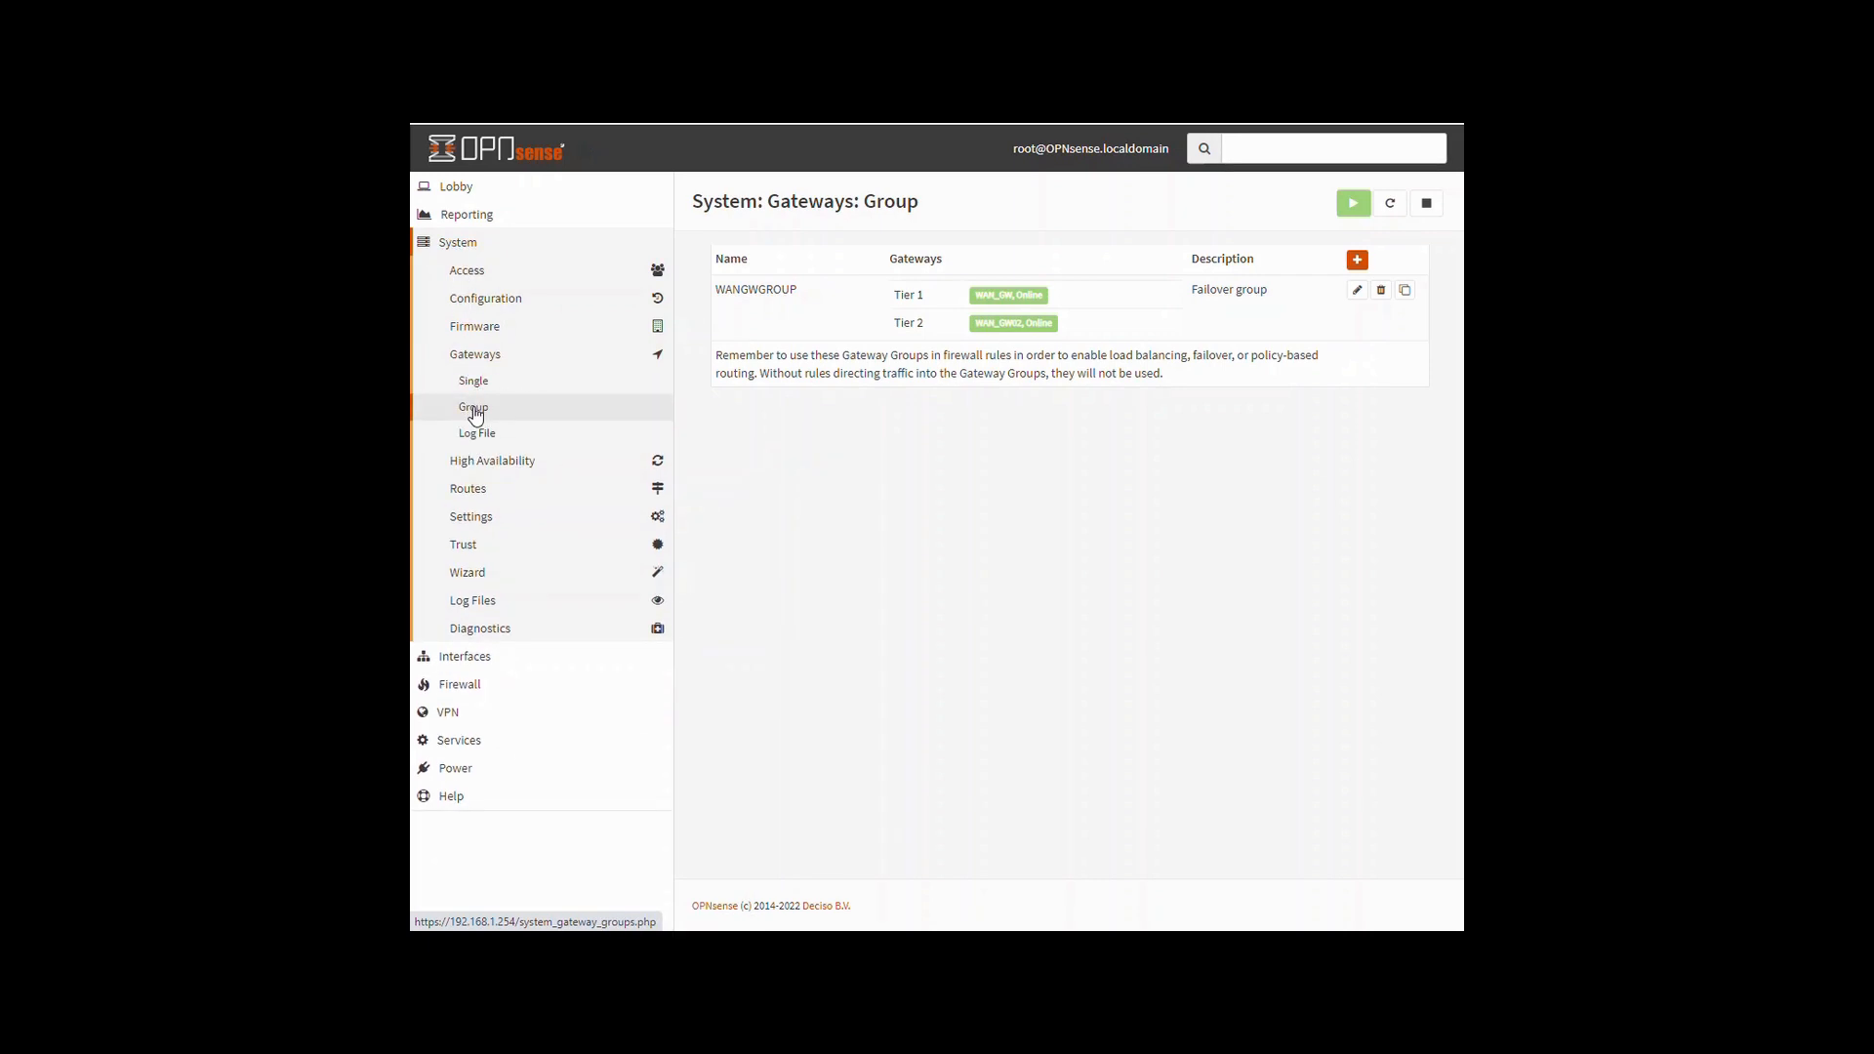
left_click(475, 414)
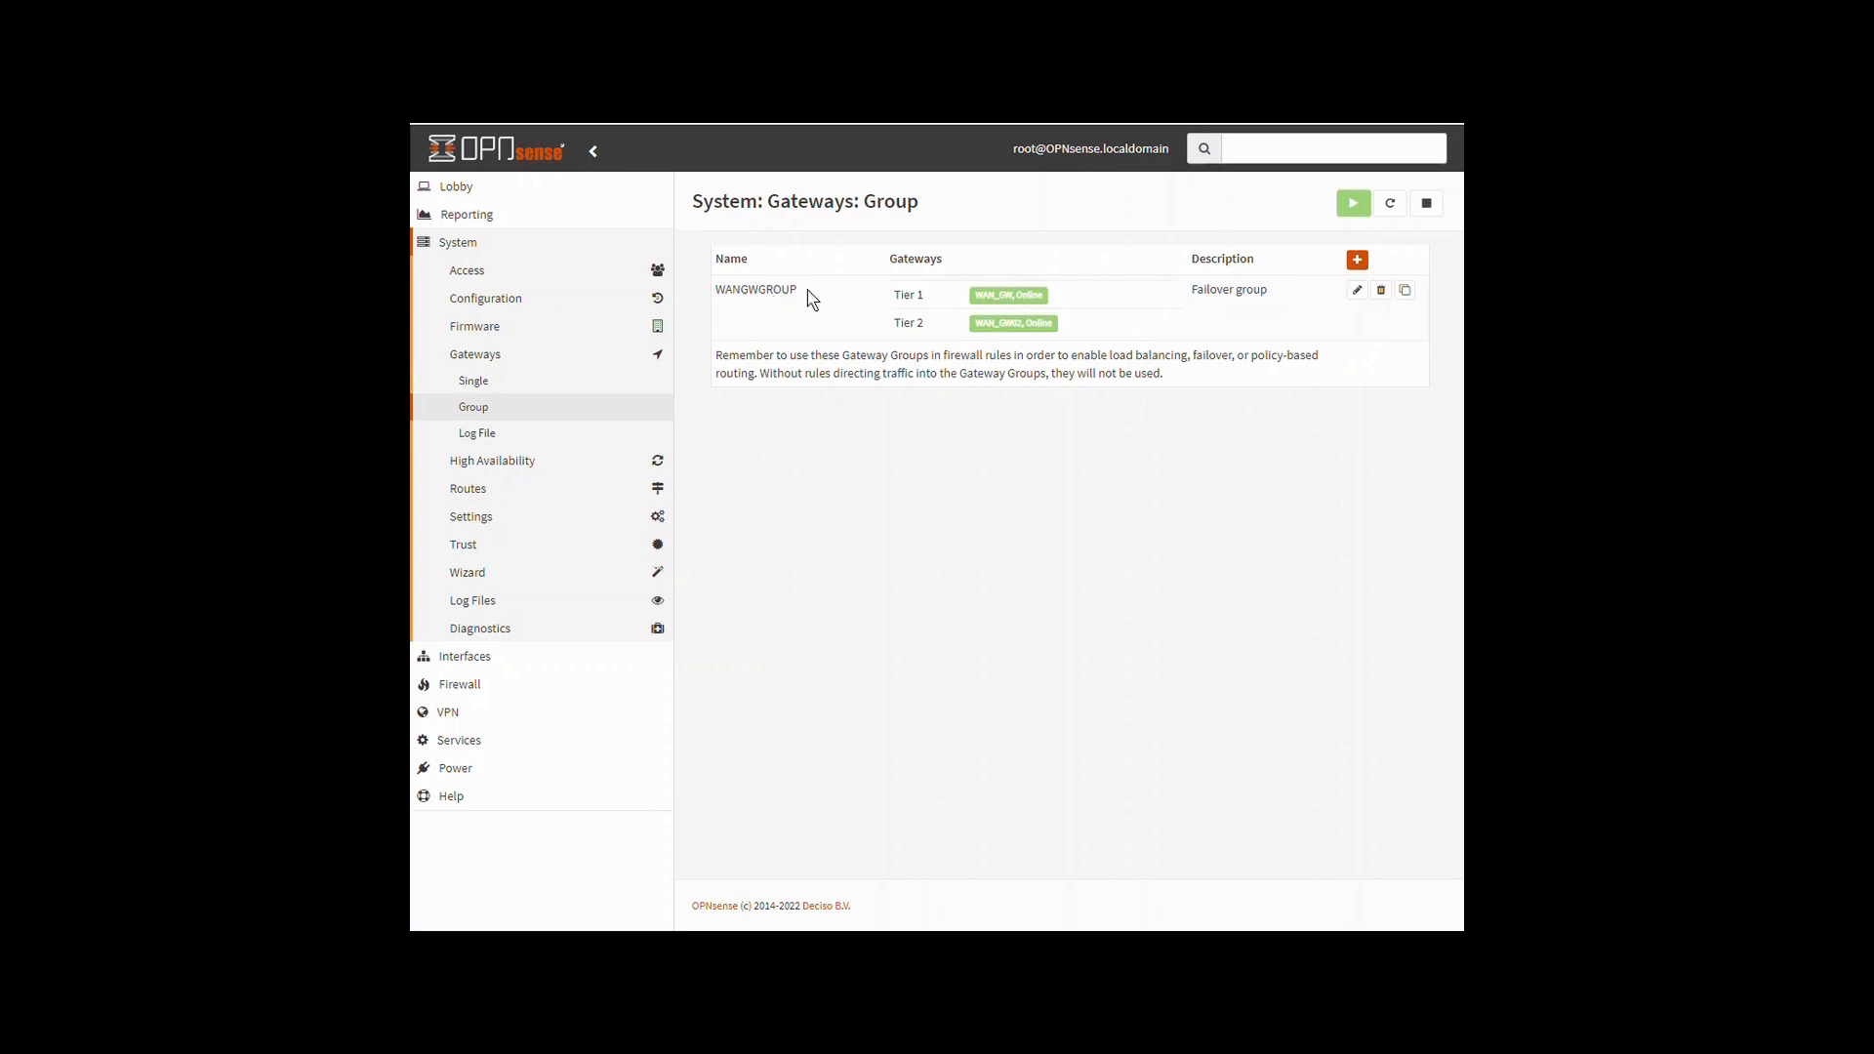
left_click(1357, 262)
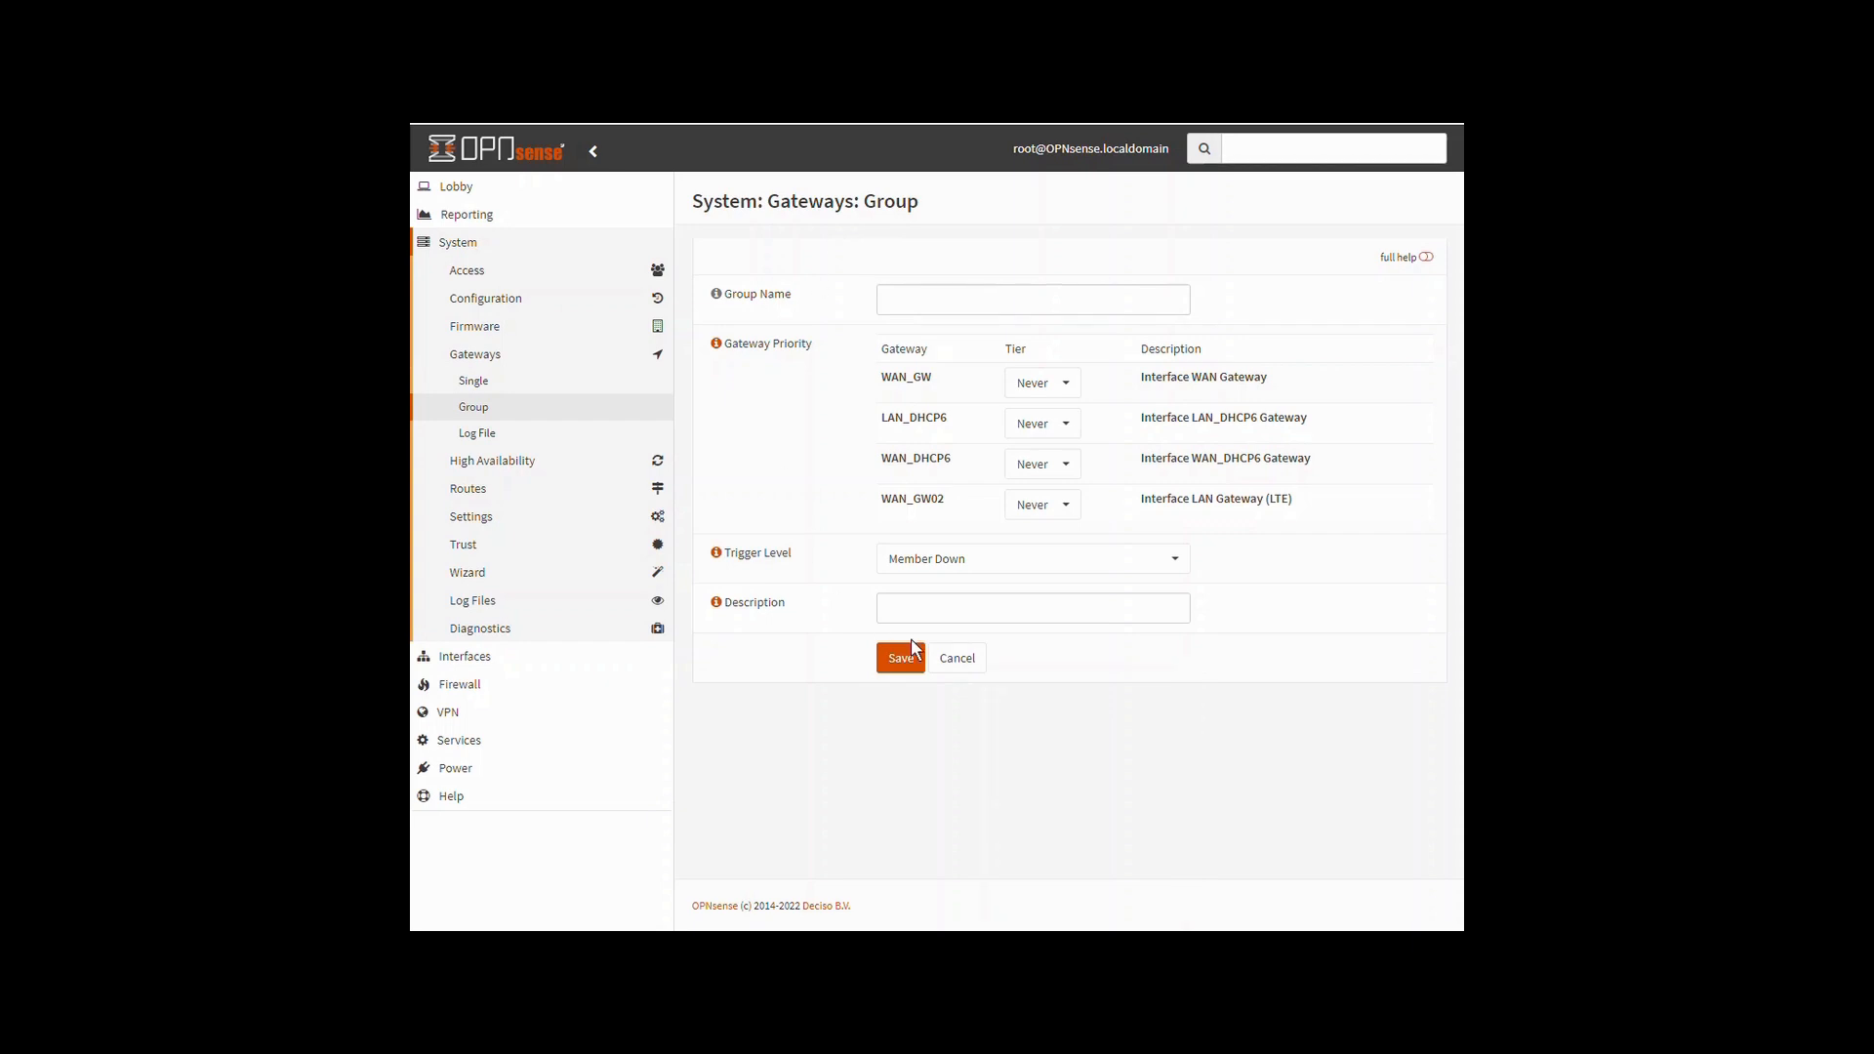
left_click(958, 661)
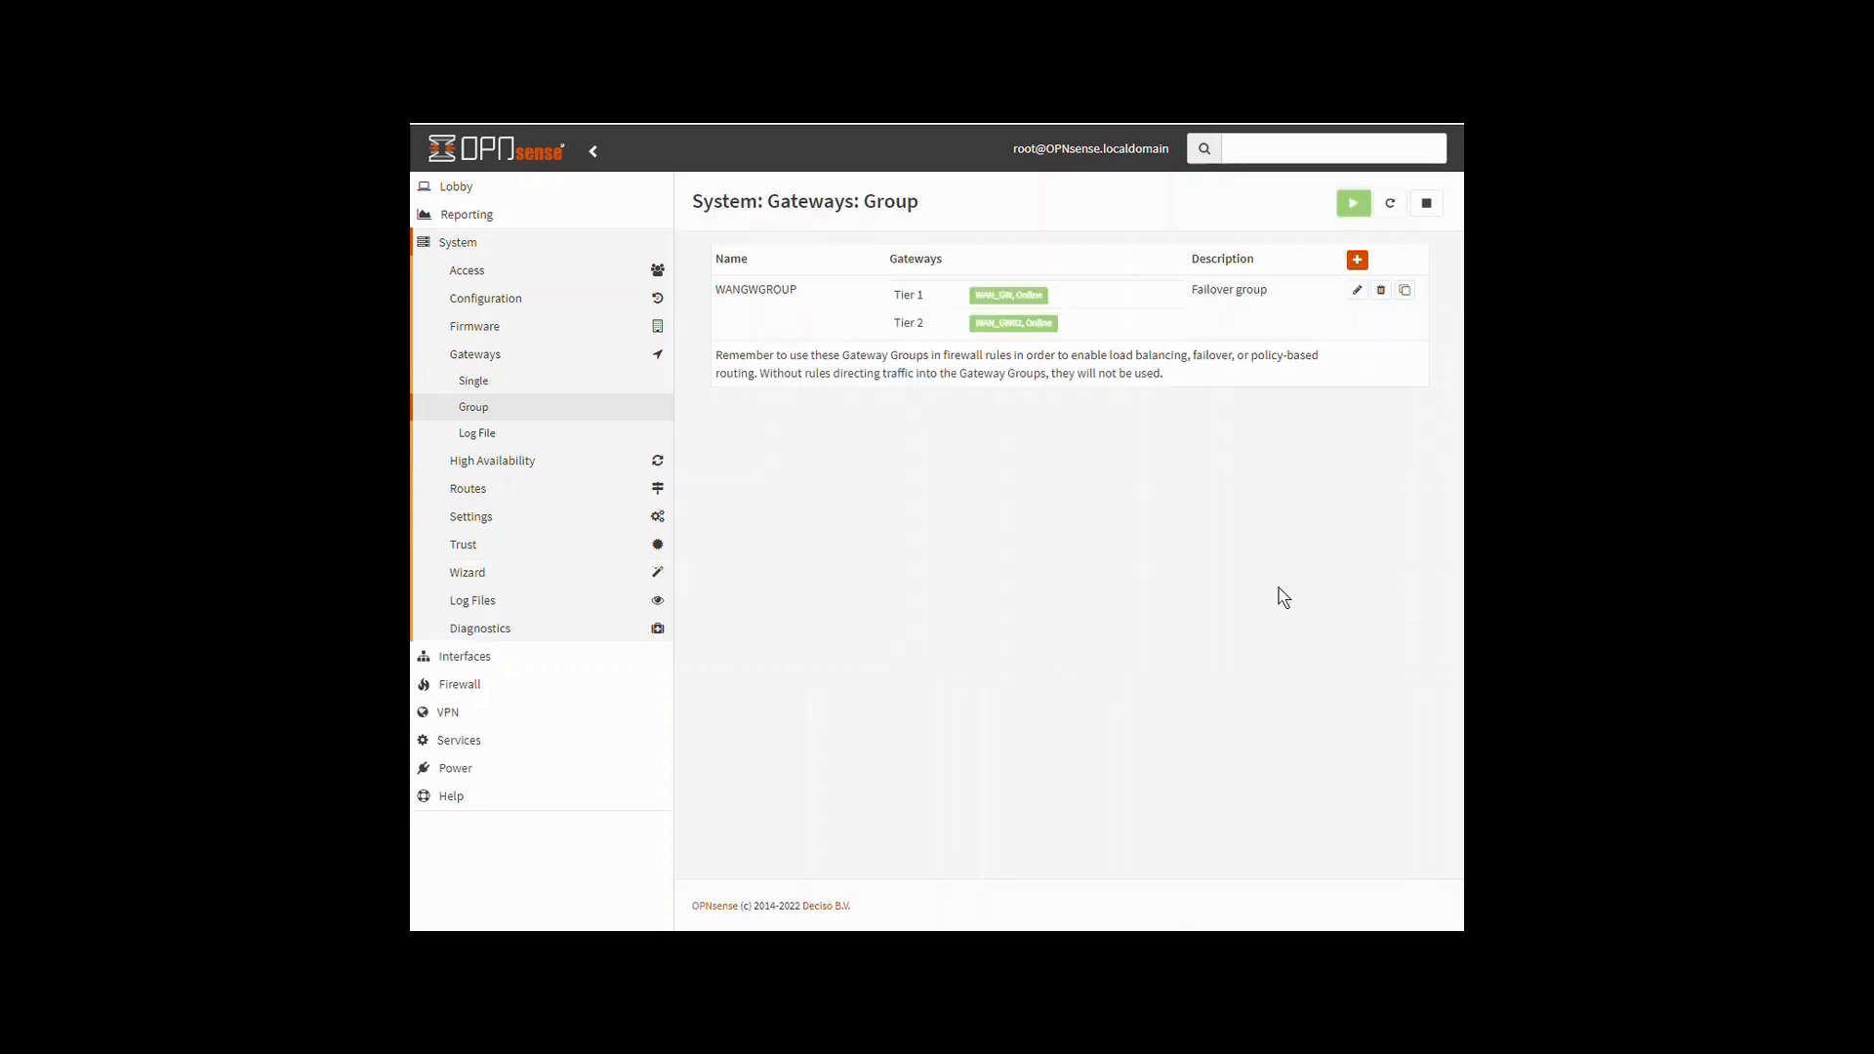
Step: Edit the WANGWGROUP gateway group, select Member Down as its trigger level, and save the group
left_click(1355, 291)
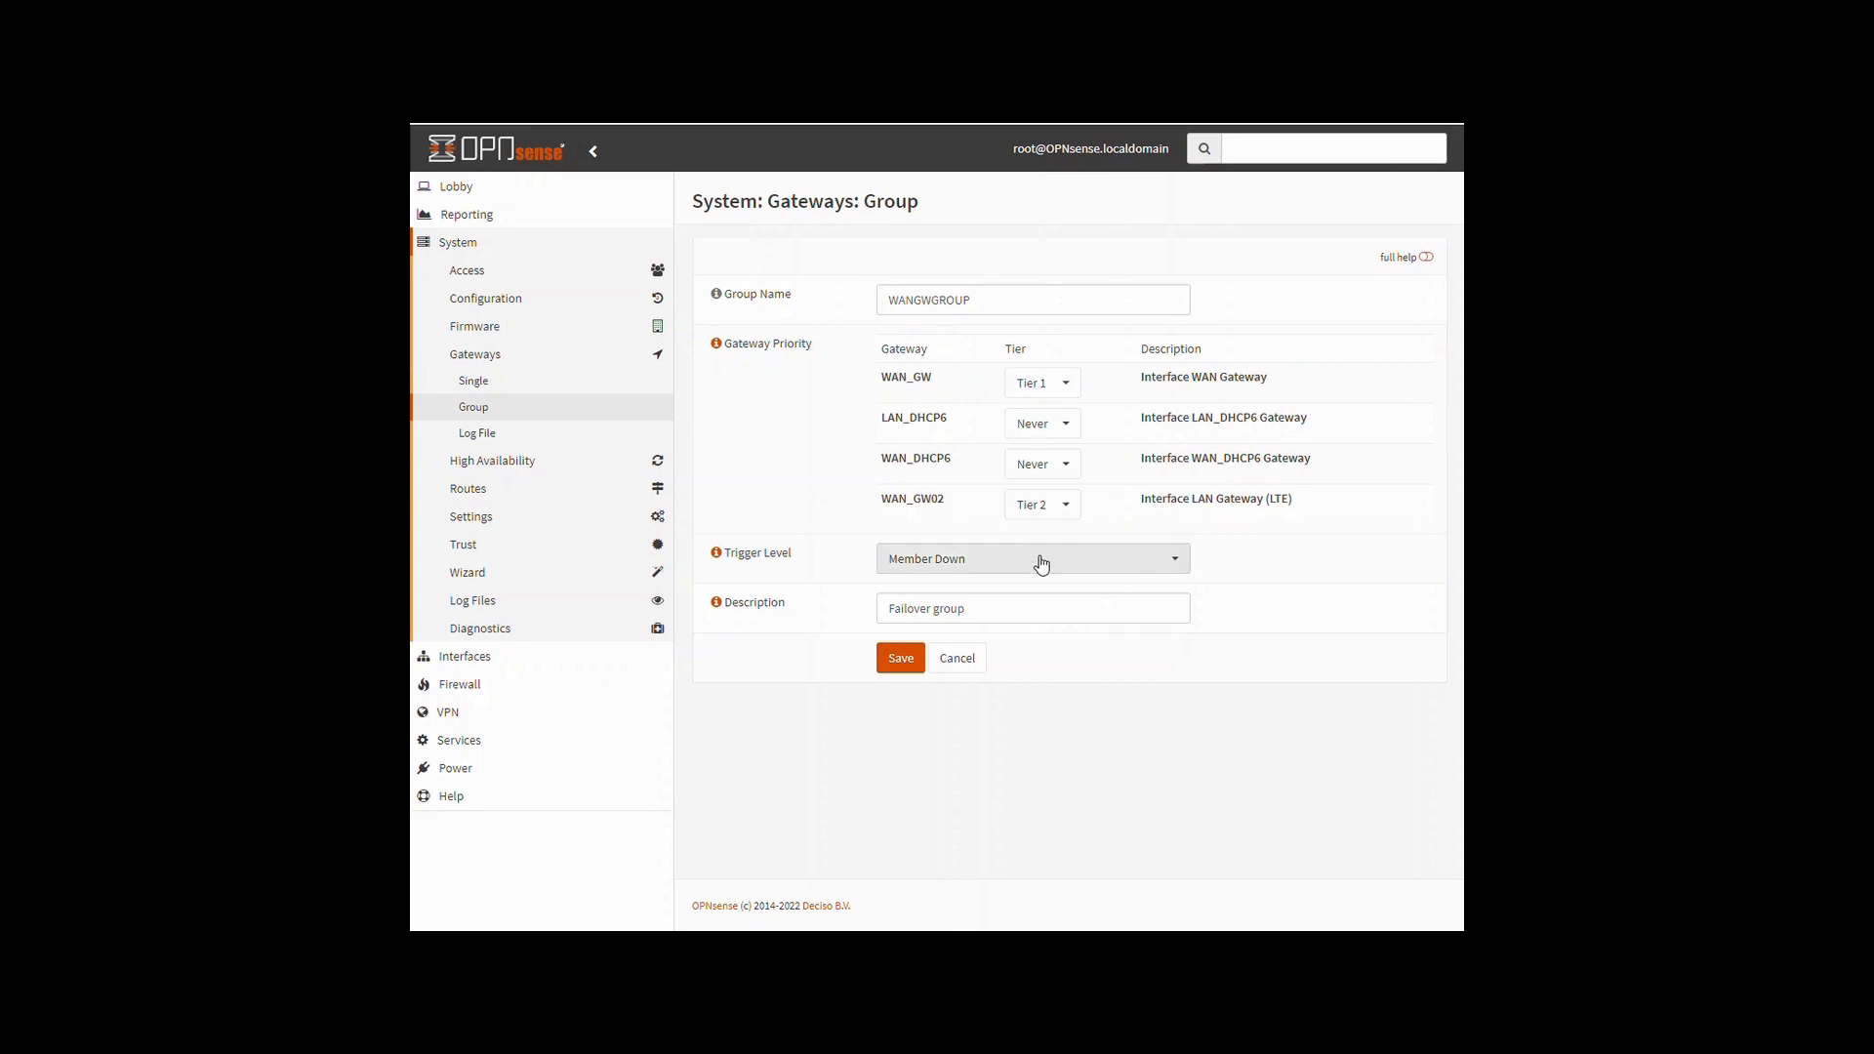
left_click(1176, 564)
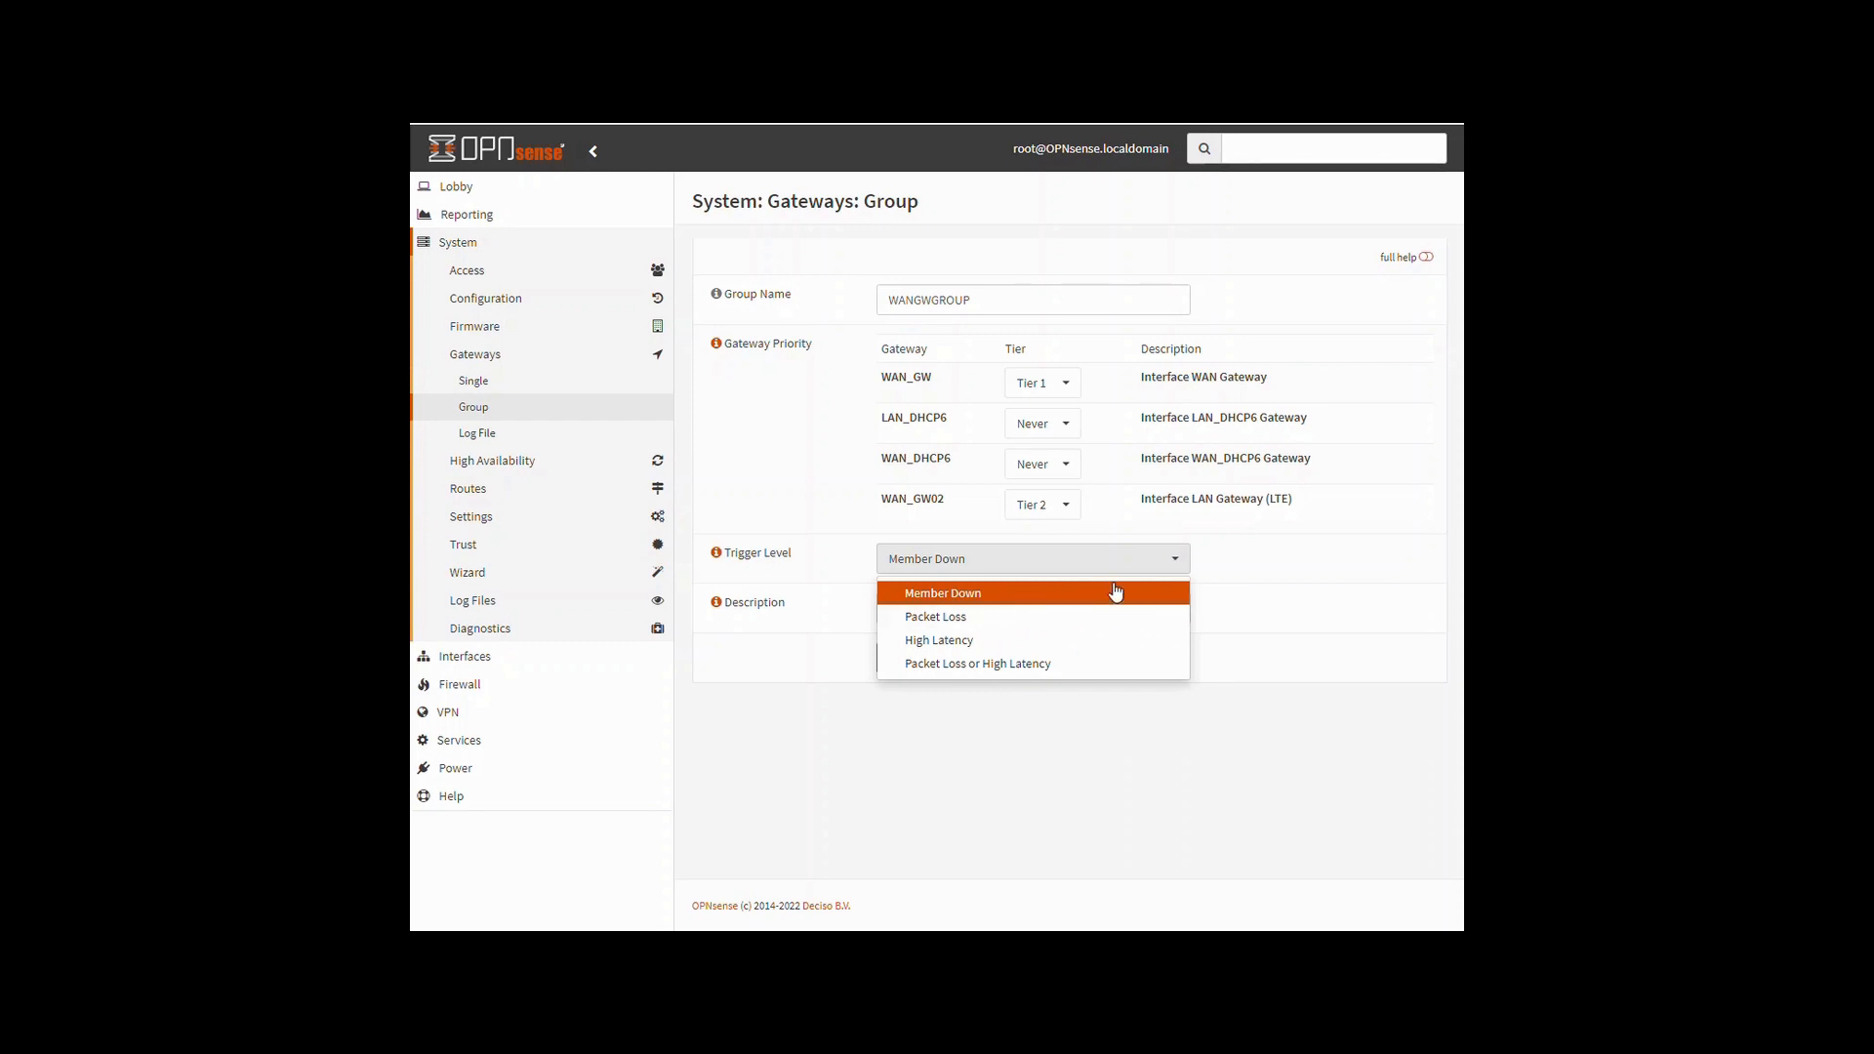
left_click(1175, 595)
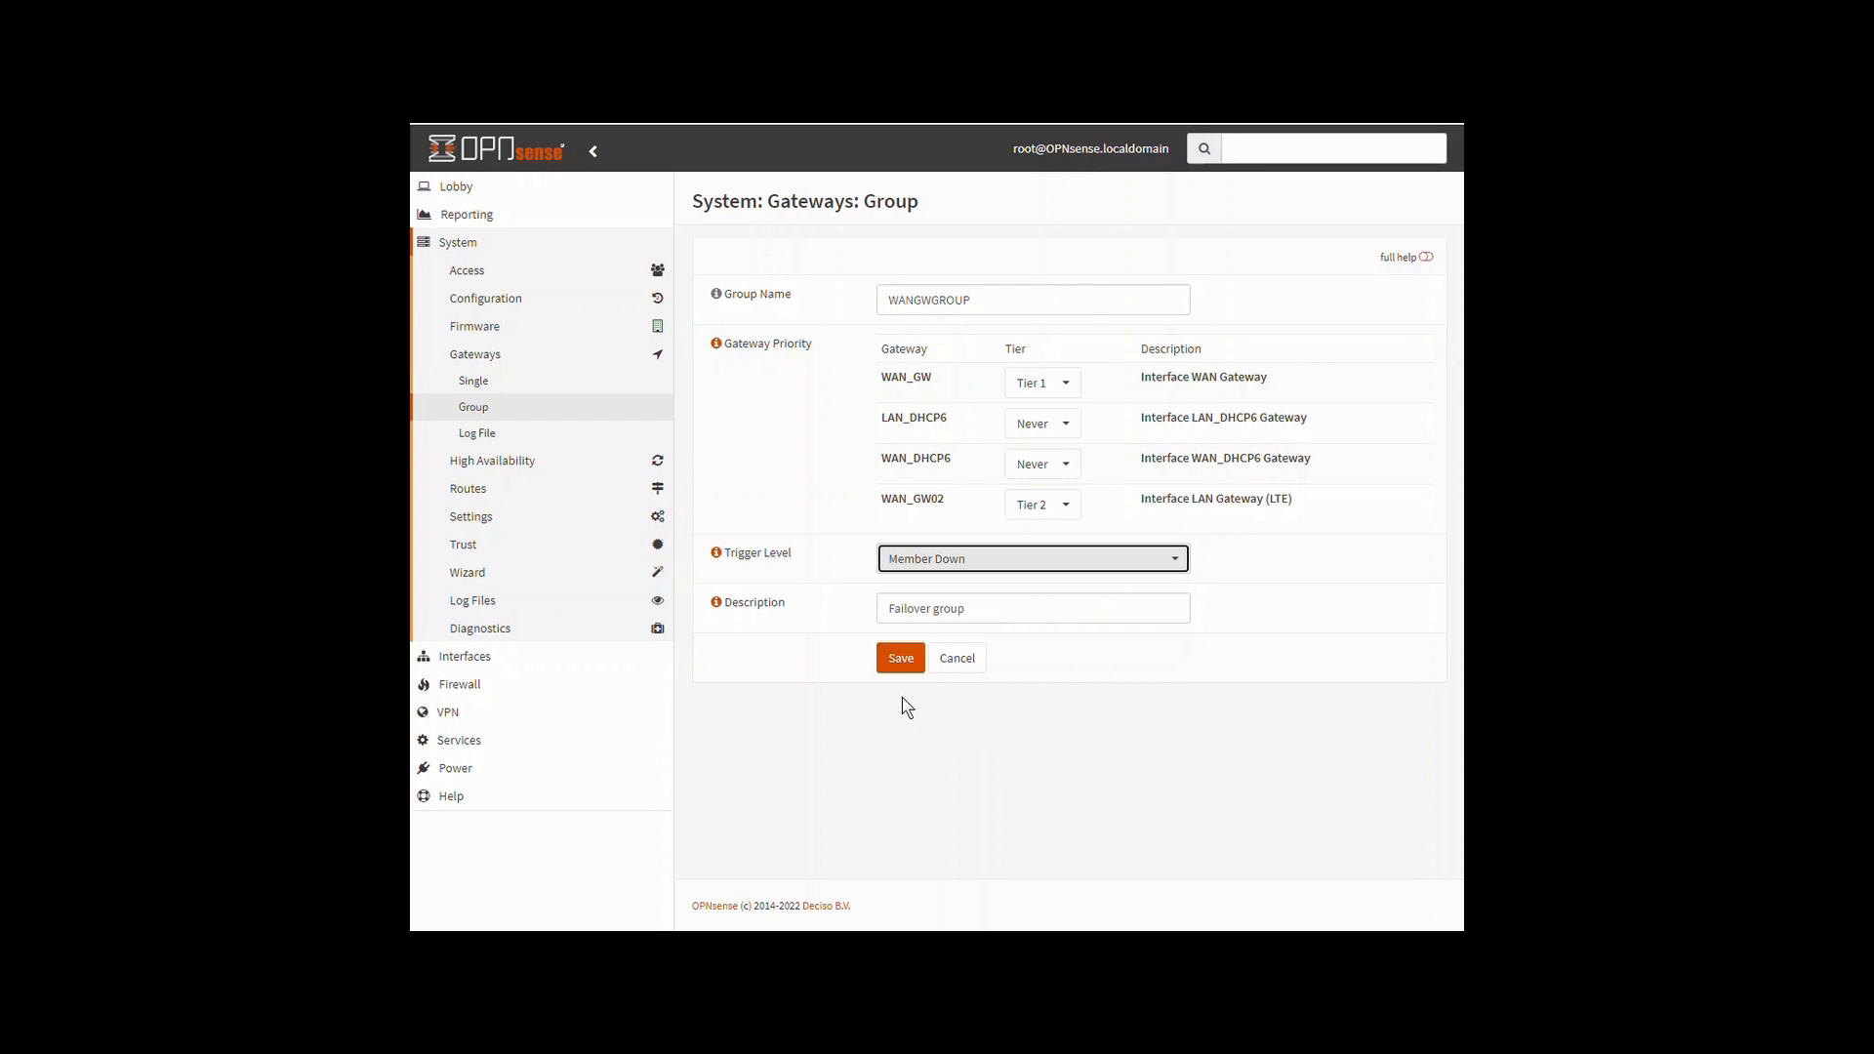
left_click(899, 660)
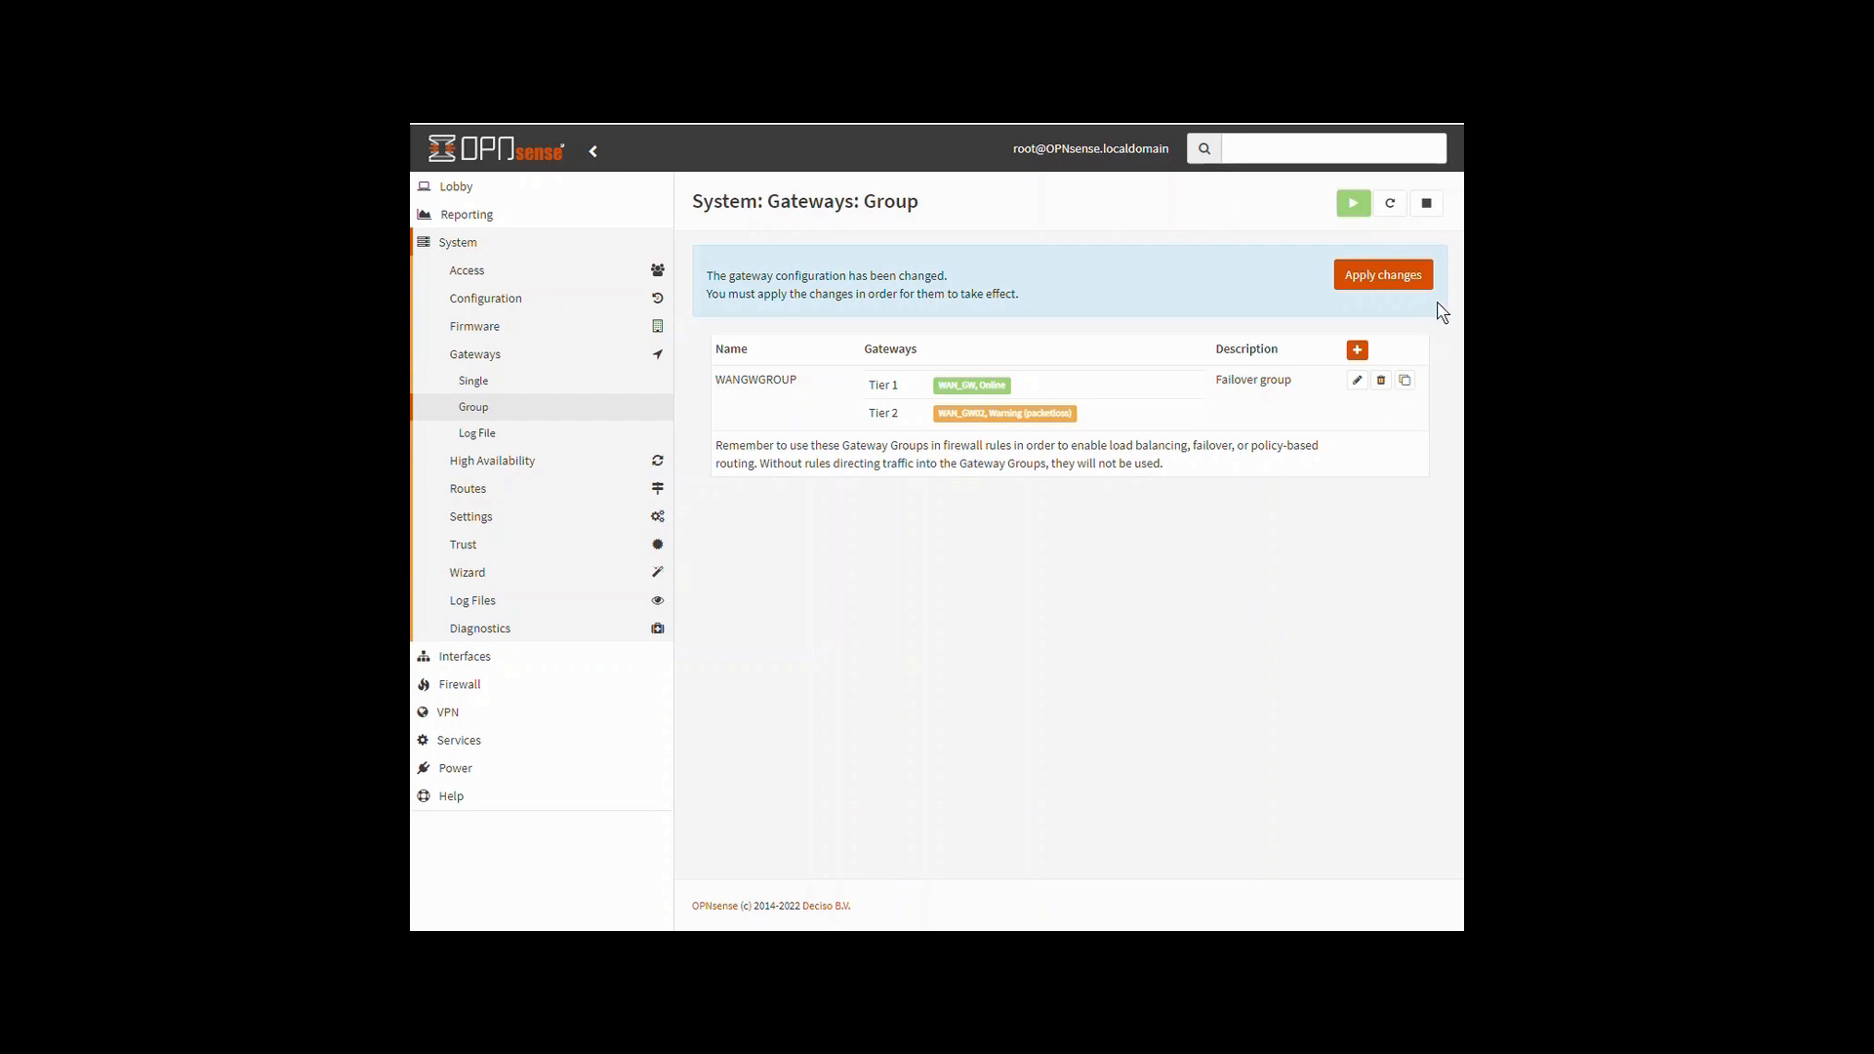
Step: Apply the gateway configuration changes and open the firewall rules for the LAN interface
left_click(1379, 281)
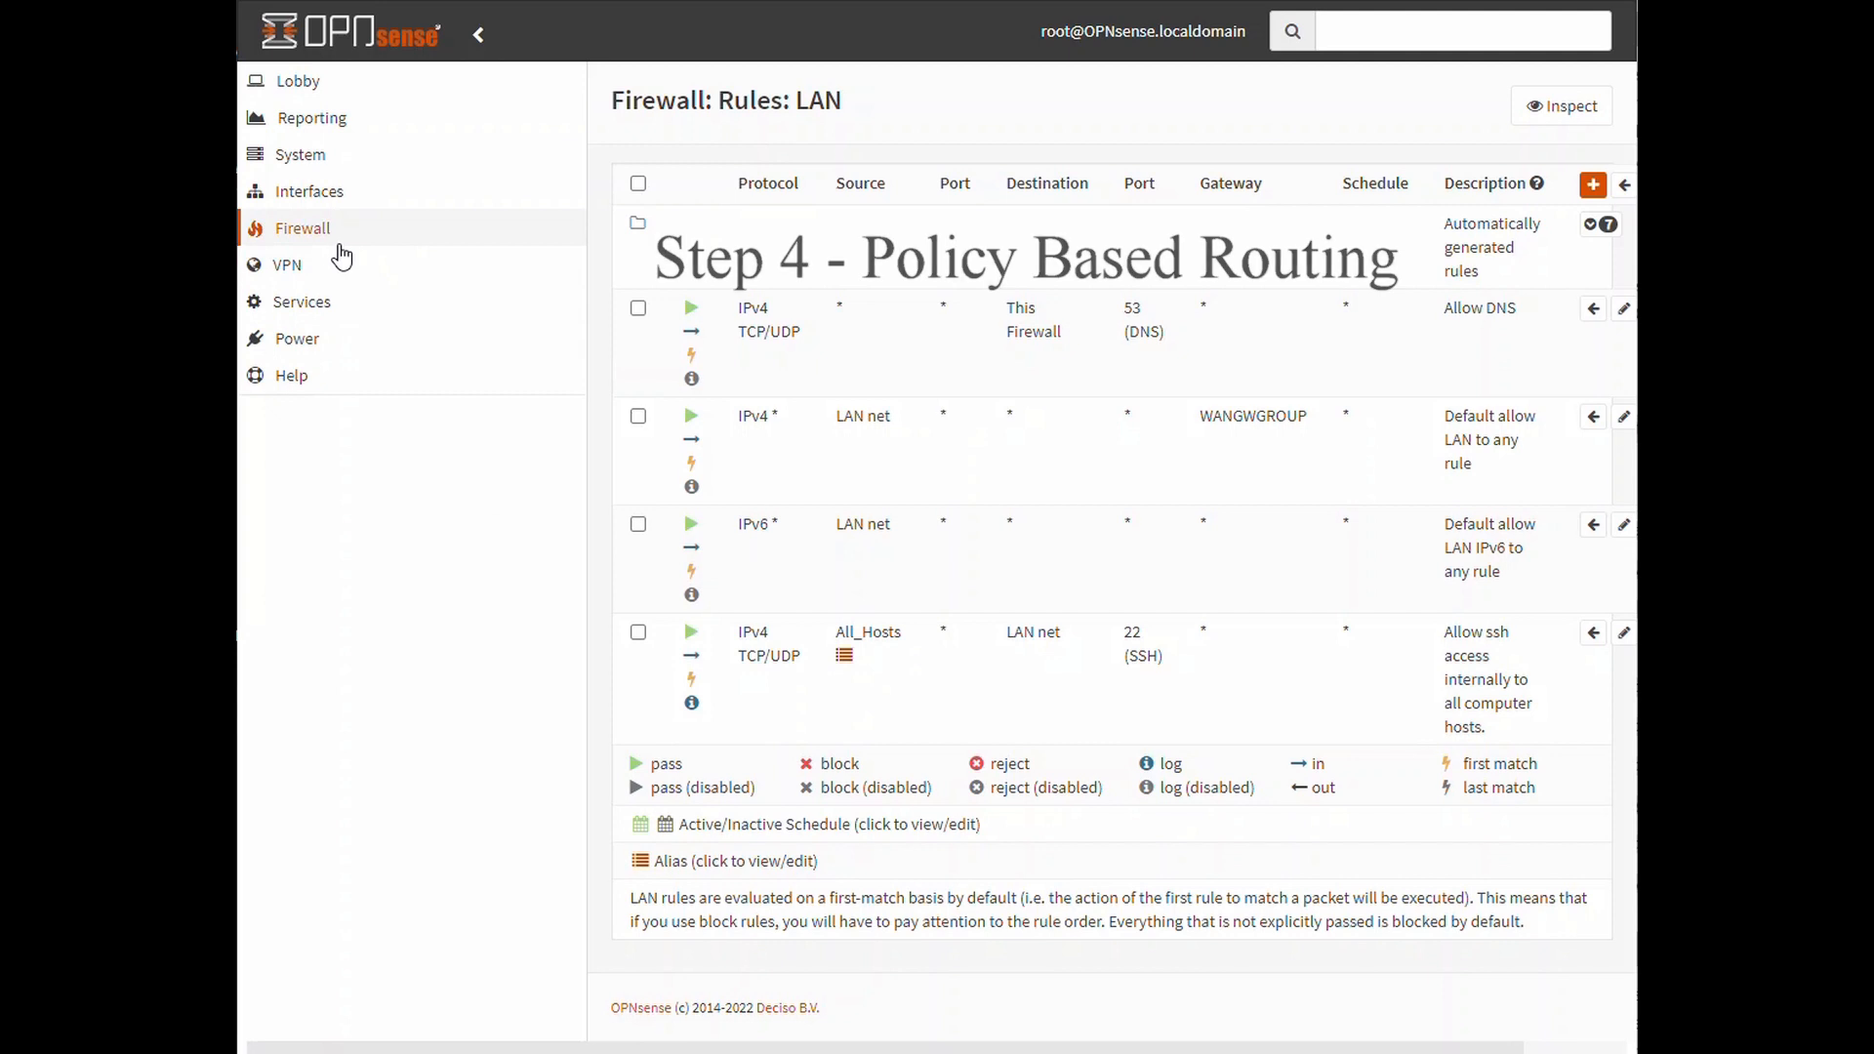
left_click(313, 233)
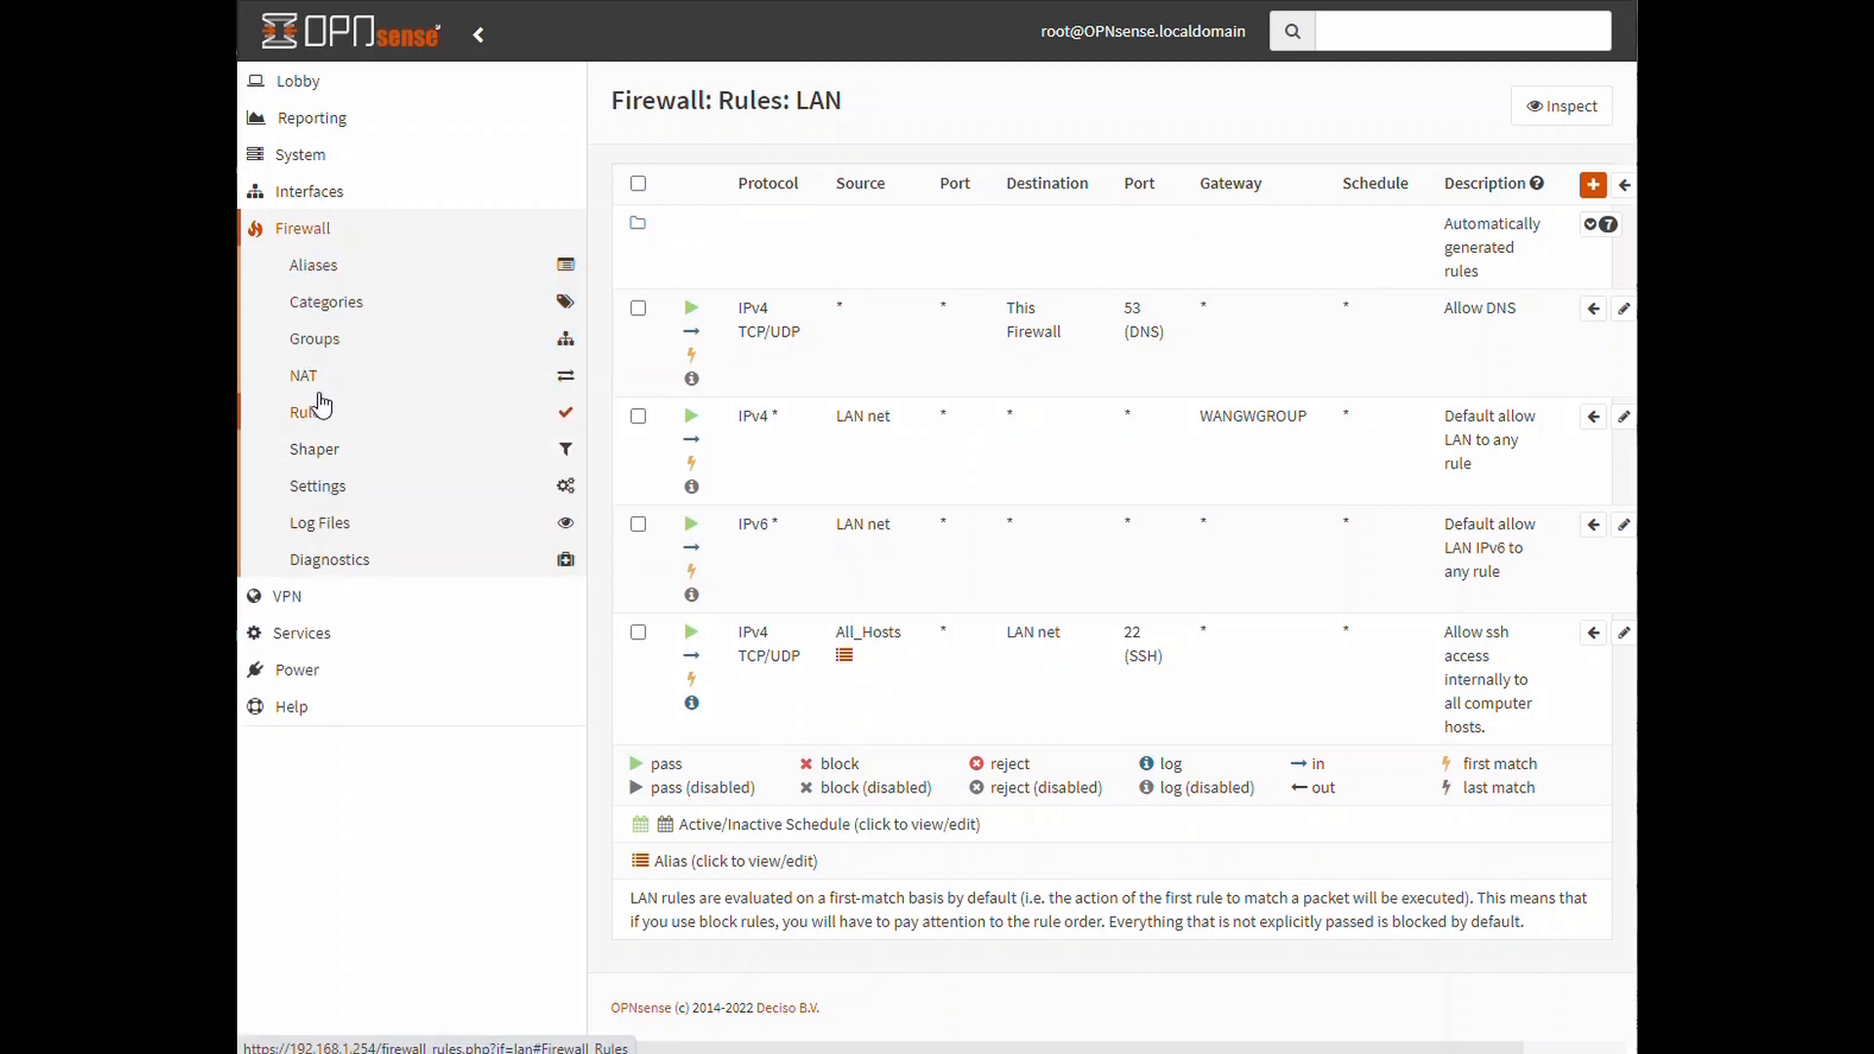
left_click(311, 412)
left_click(314, 491)
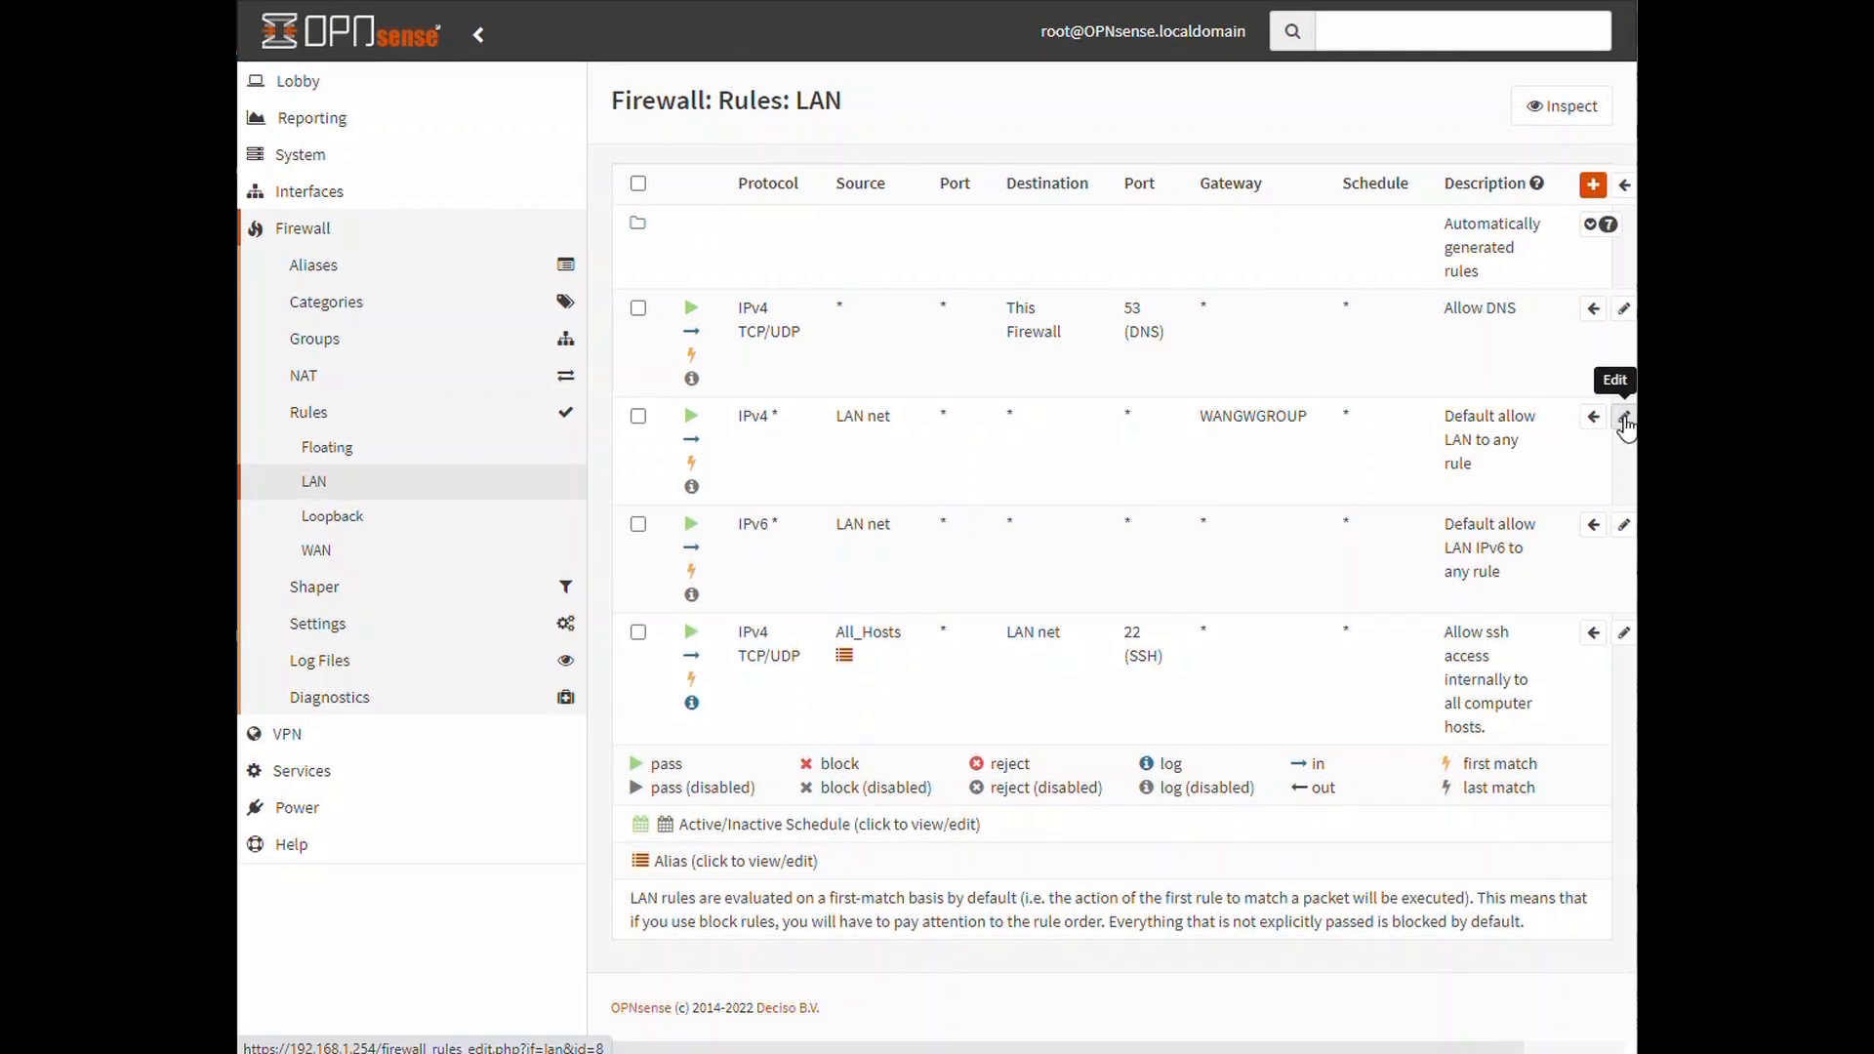
Step: In the IPv4 "Default allow LAN to any rule", select WANGWGROUP as the gateway, save the rule, and apply the changes
left_click(1625, 419)
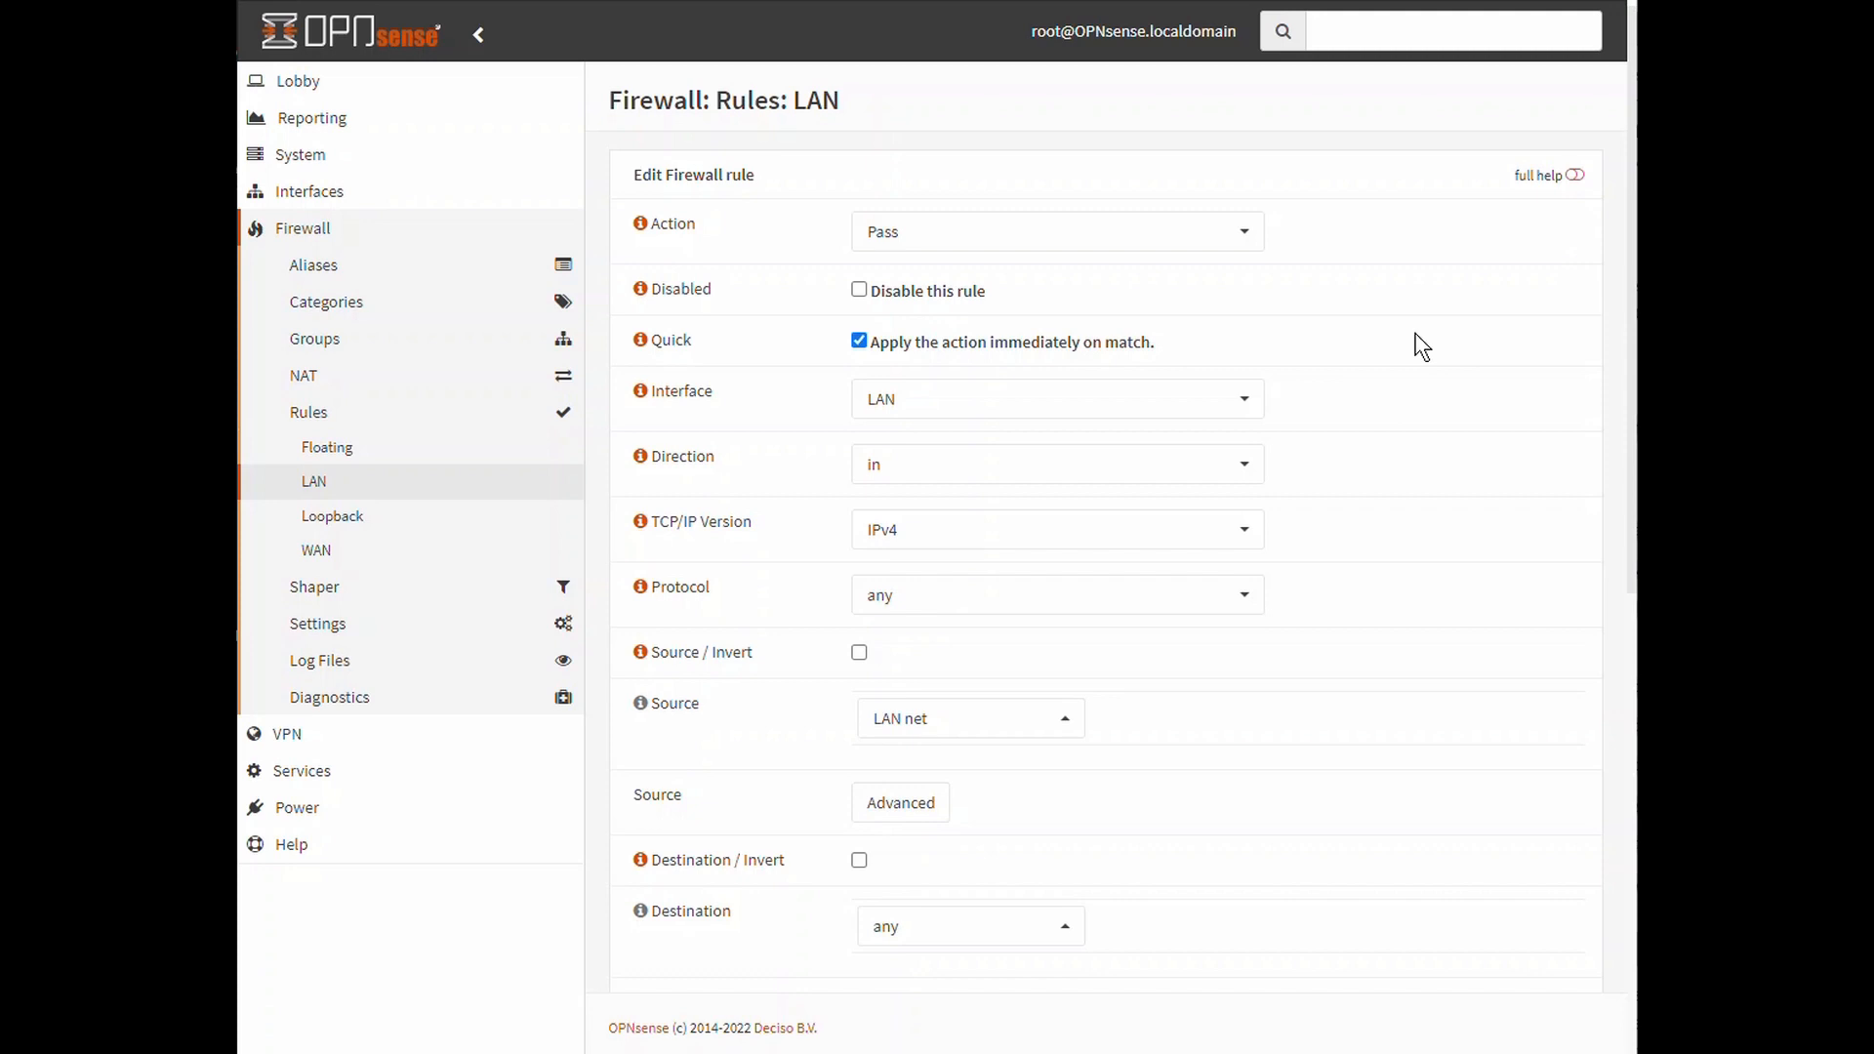
scroll(1421, 346, "down", 6)
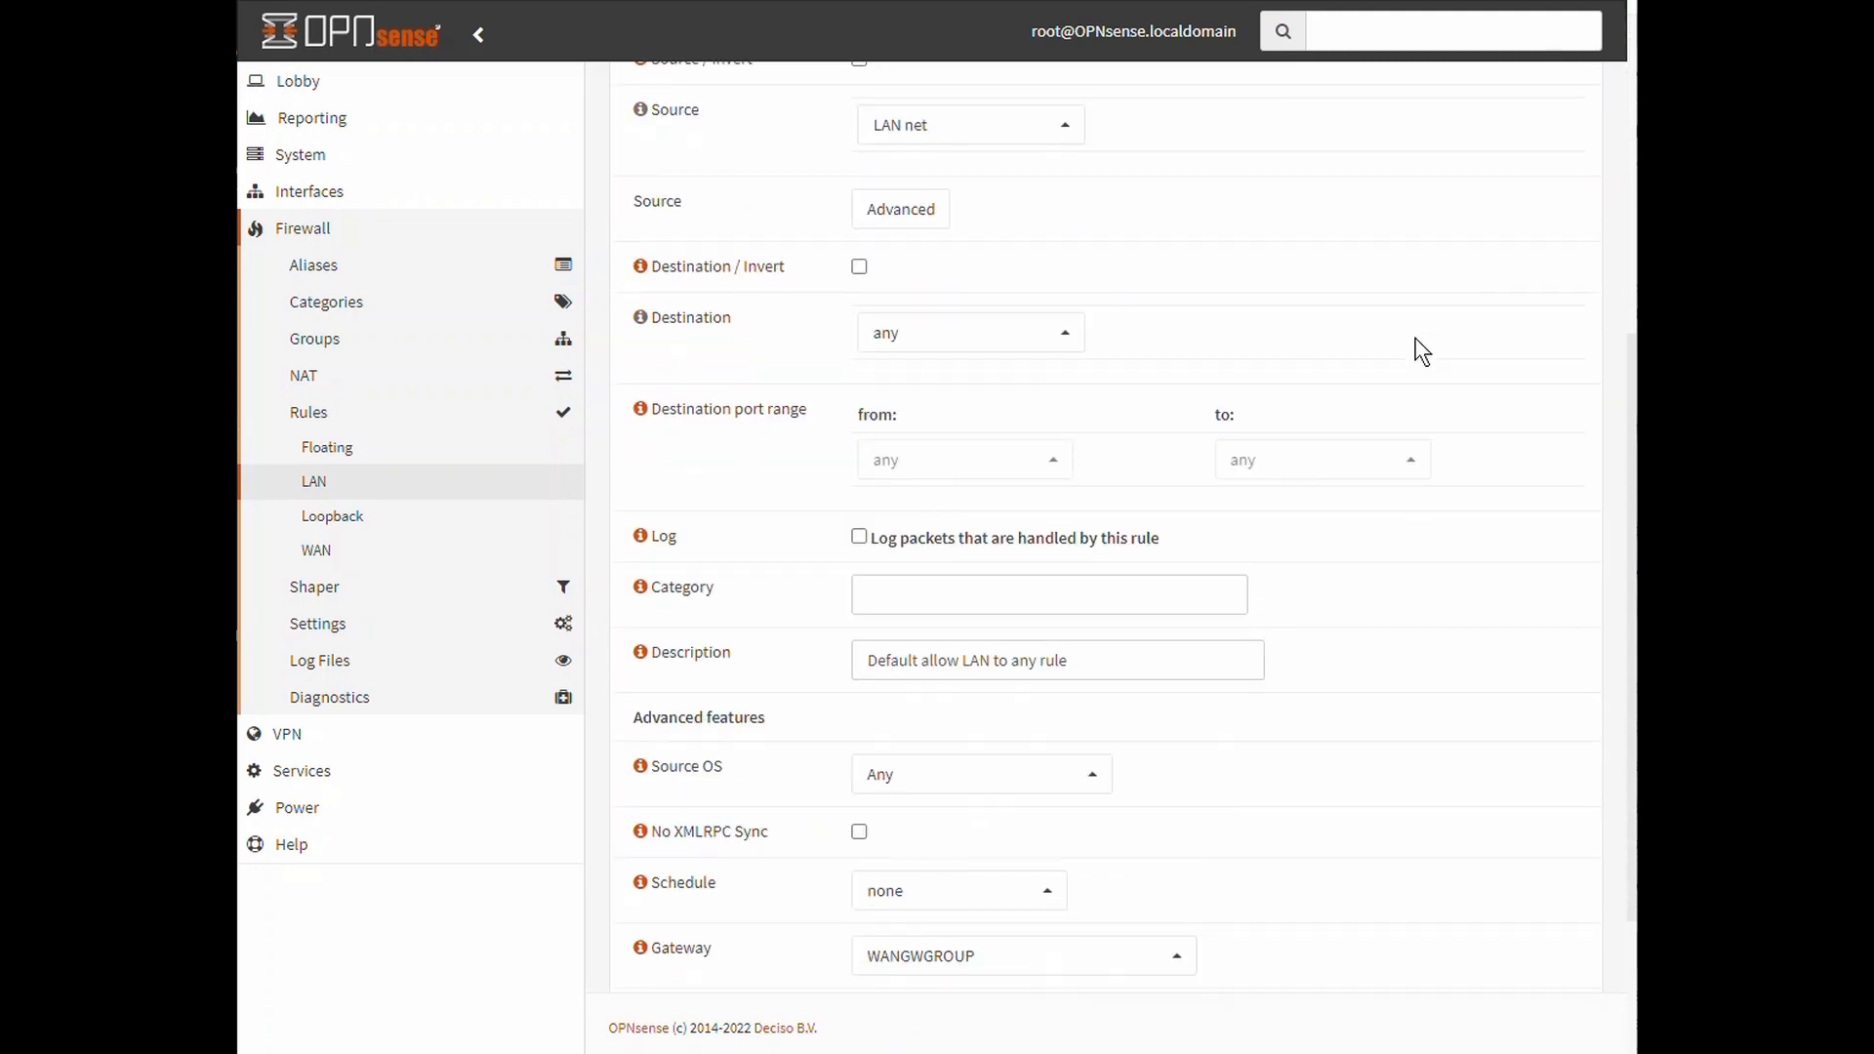
scroll(1421, 350, "down", 3)
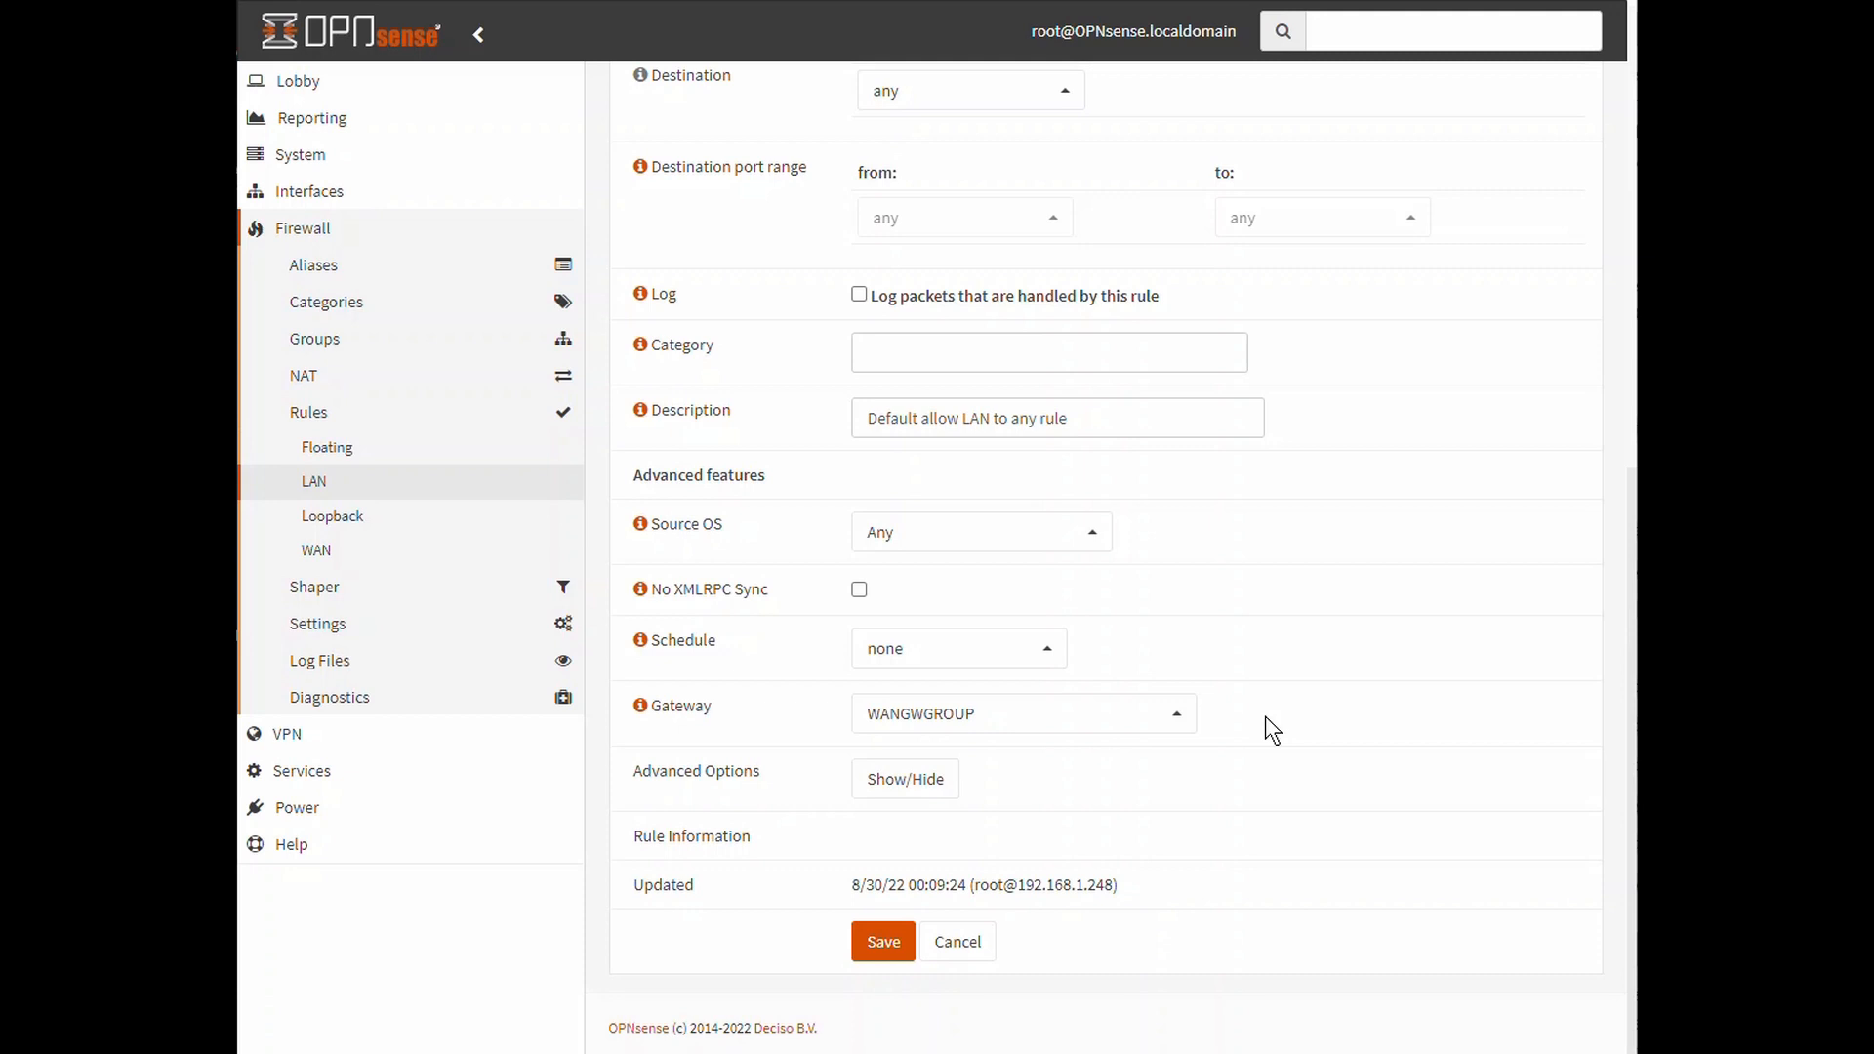
left_click(1178, 724)
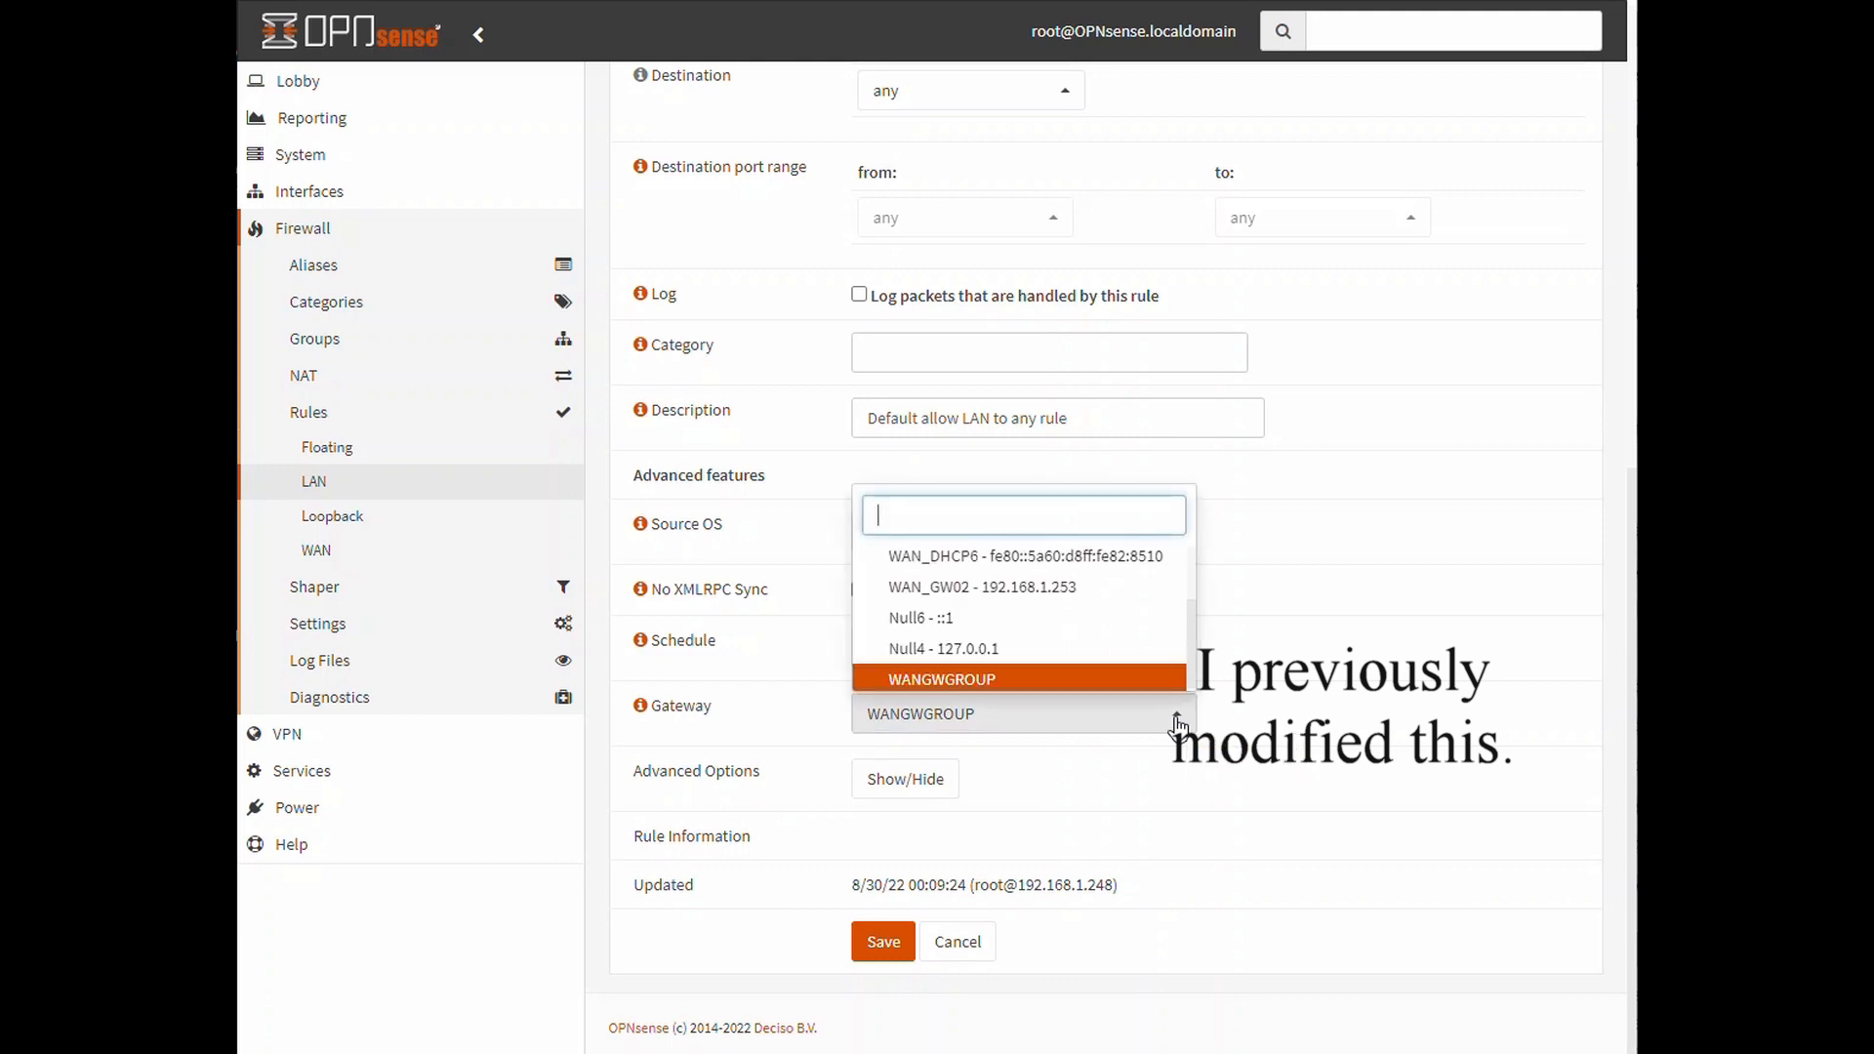
left_click(1107, 685)
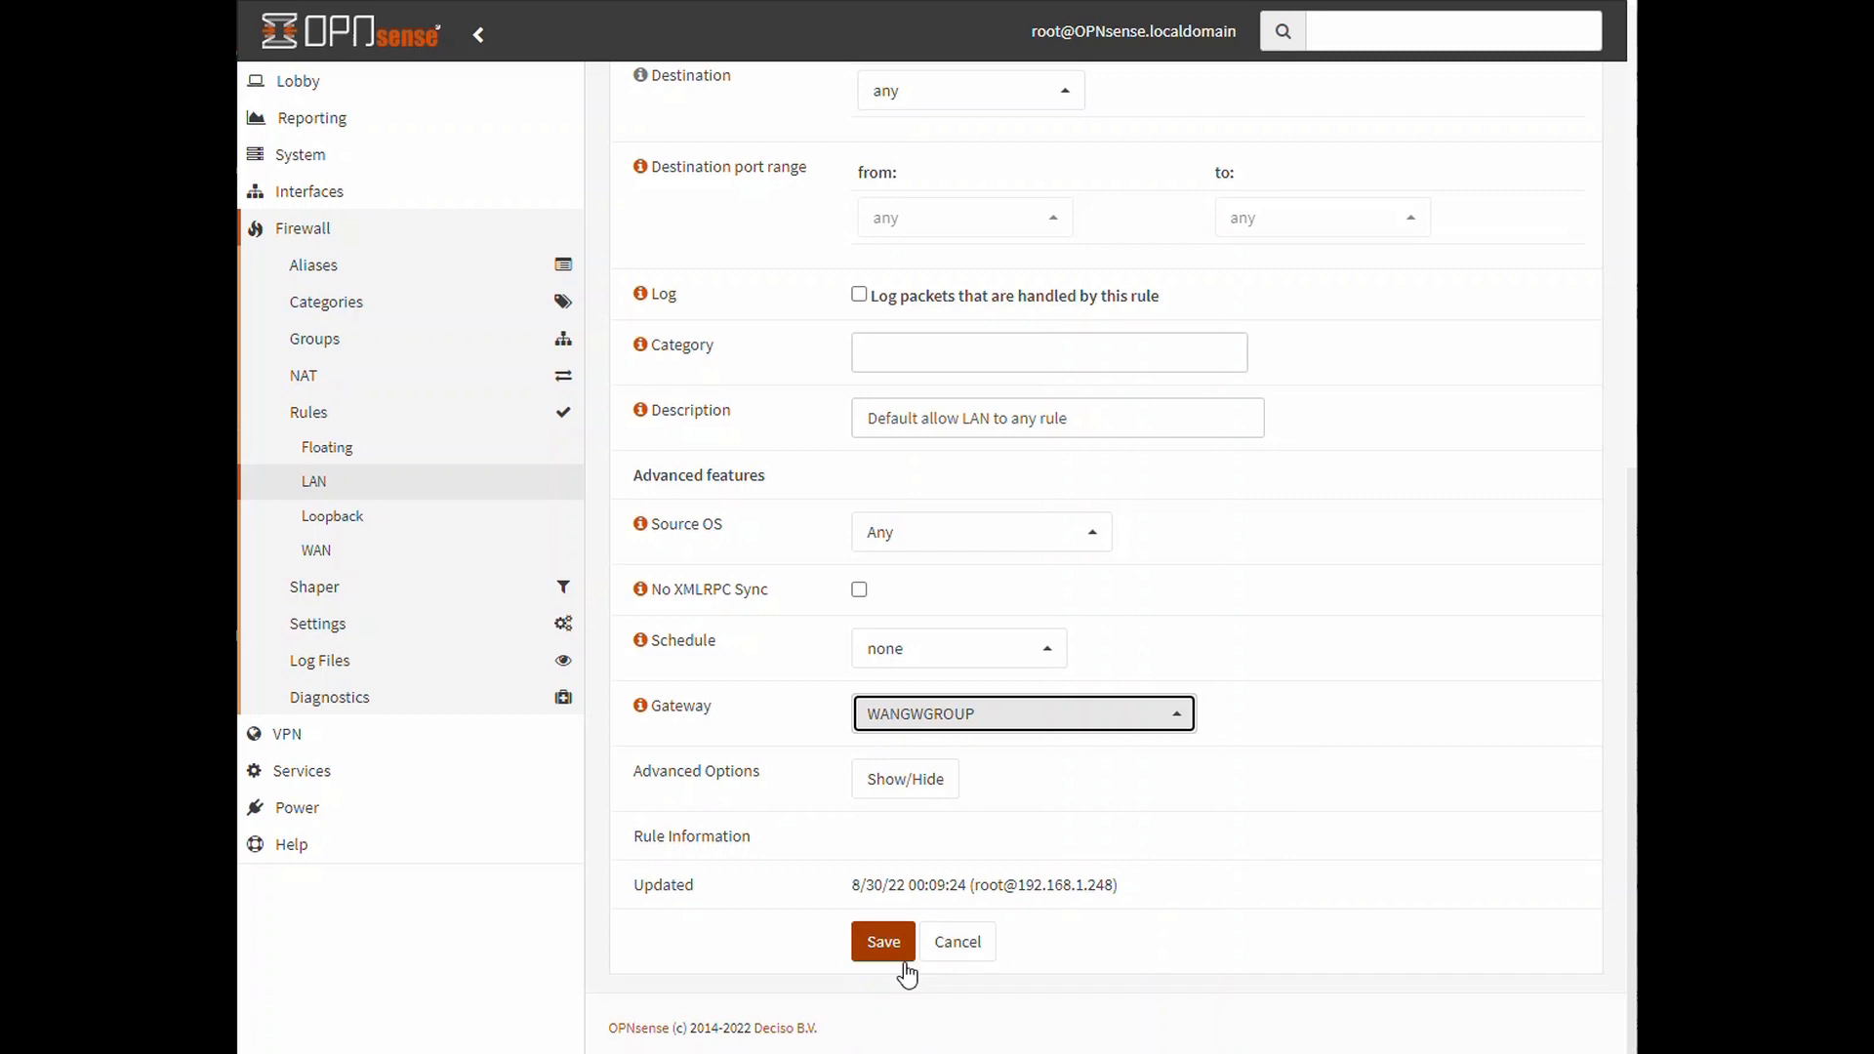
left_click(881, 943)
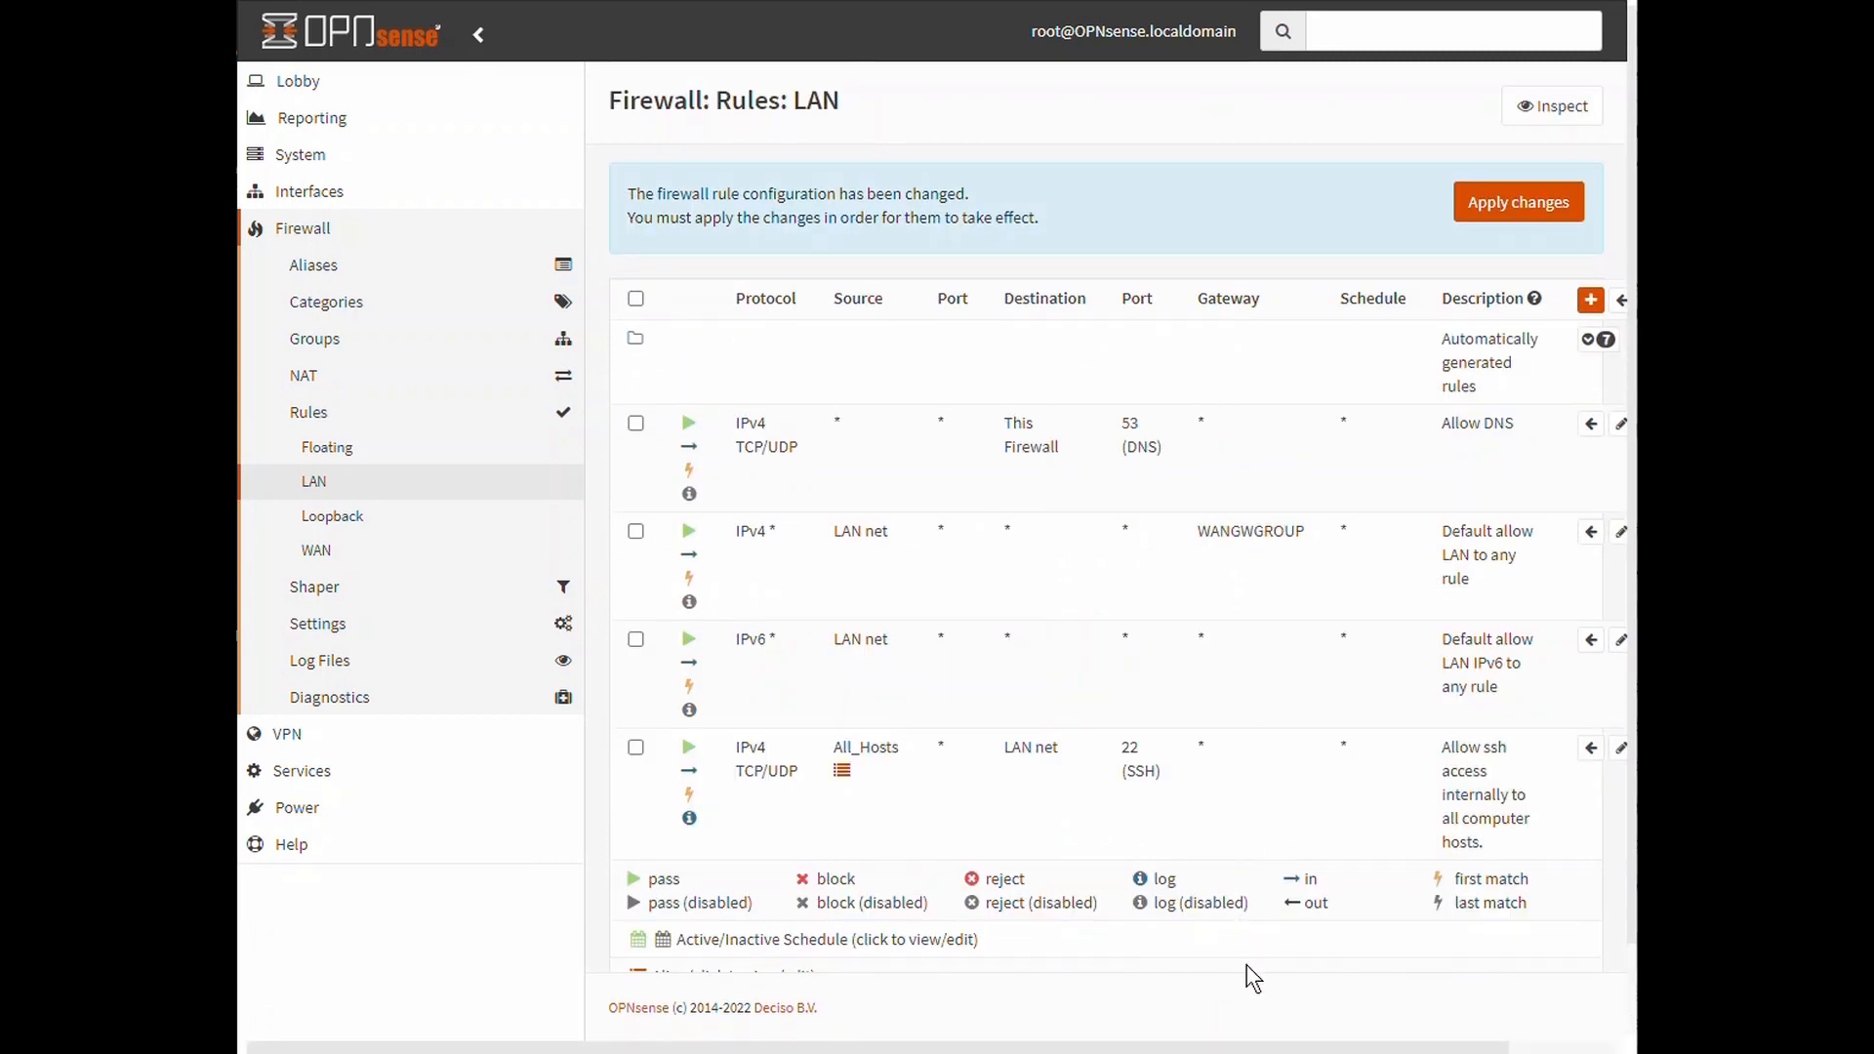
left_click(1502, 213)
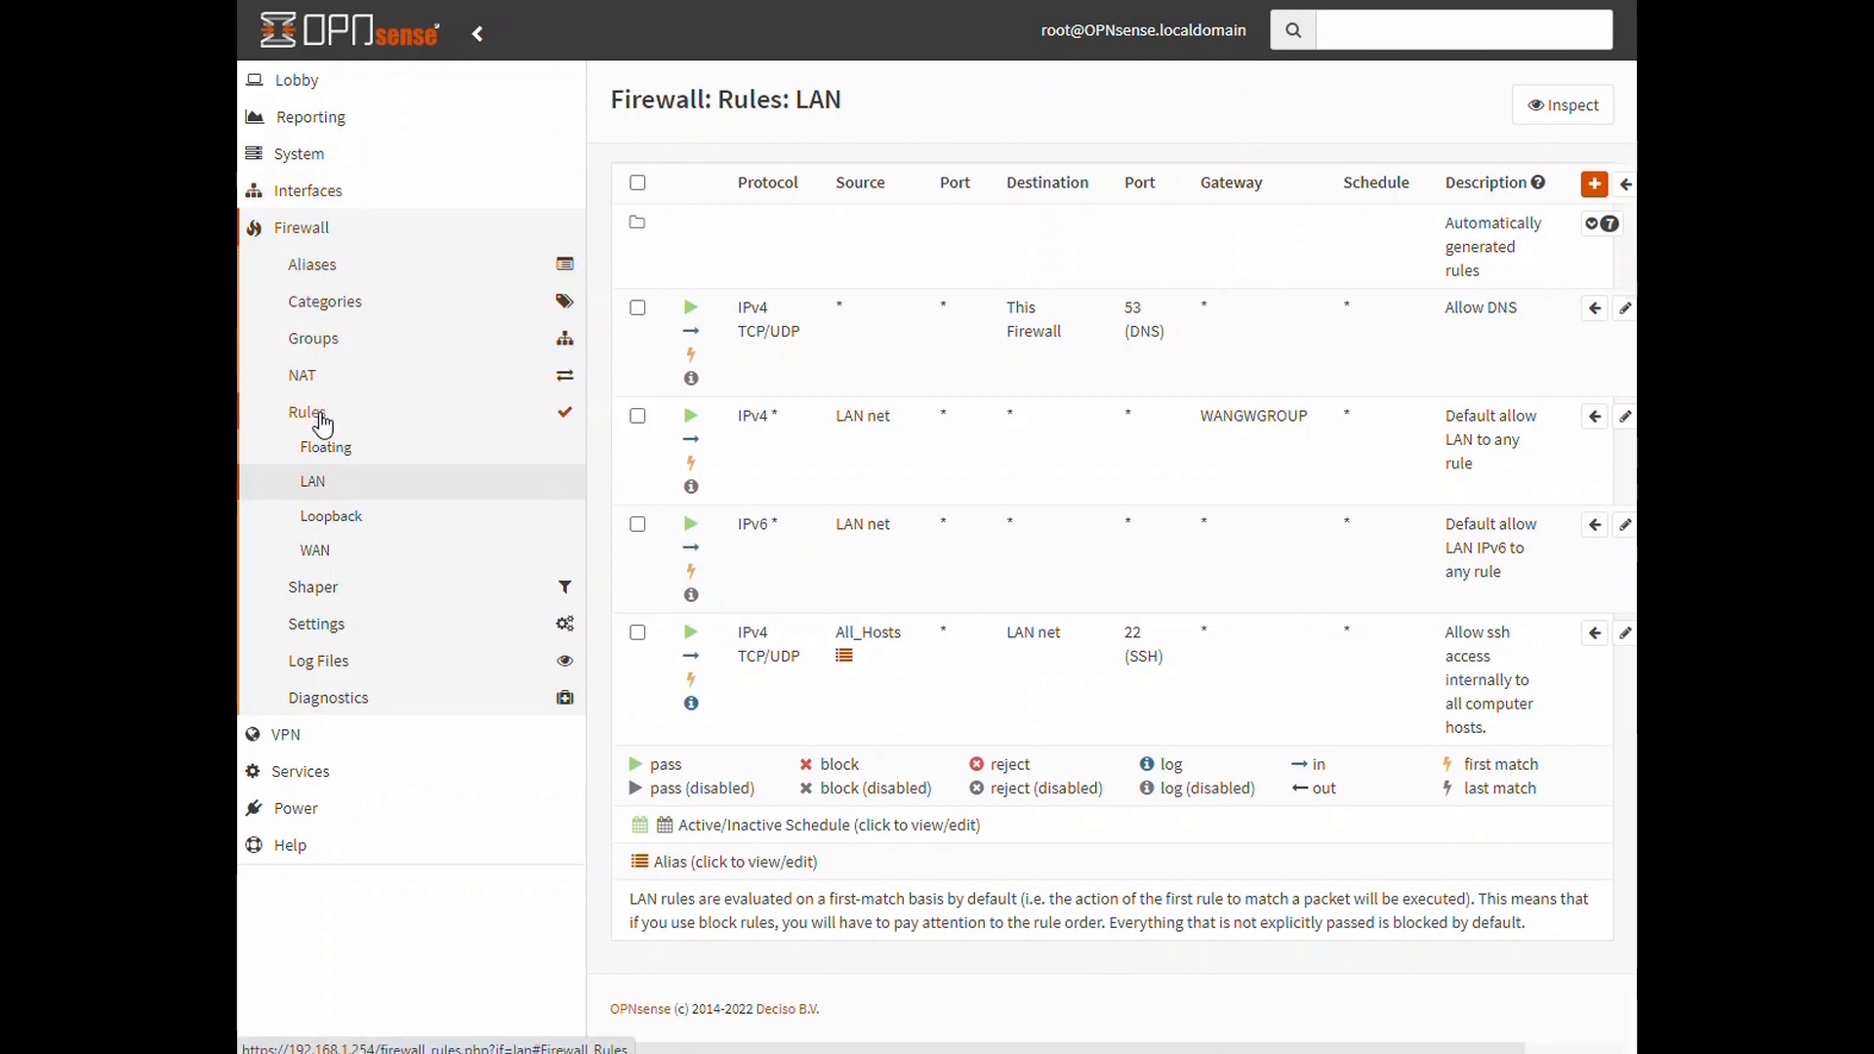
Step: View the blank form for a new LAN firewall rule, leaving it without creating one
left_click(315, 483)
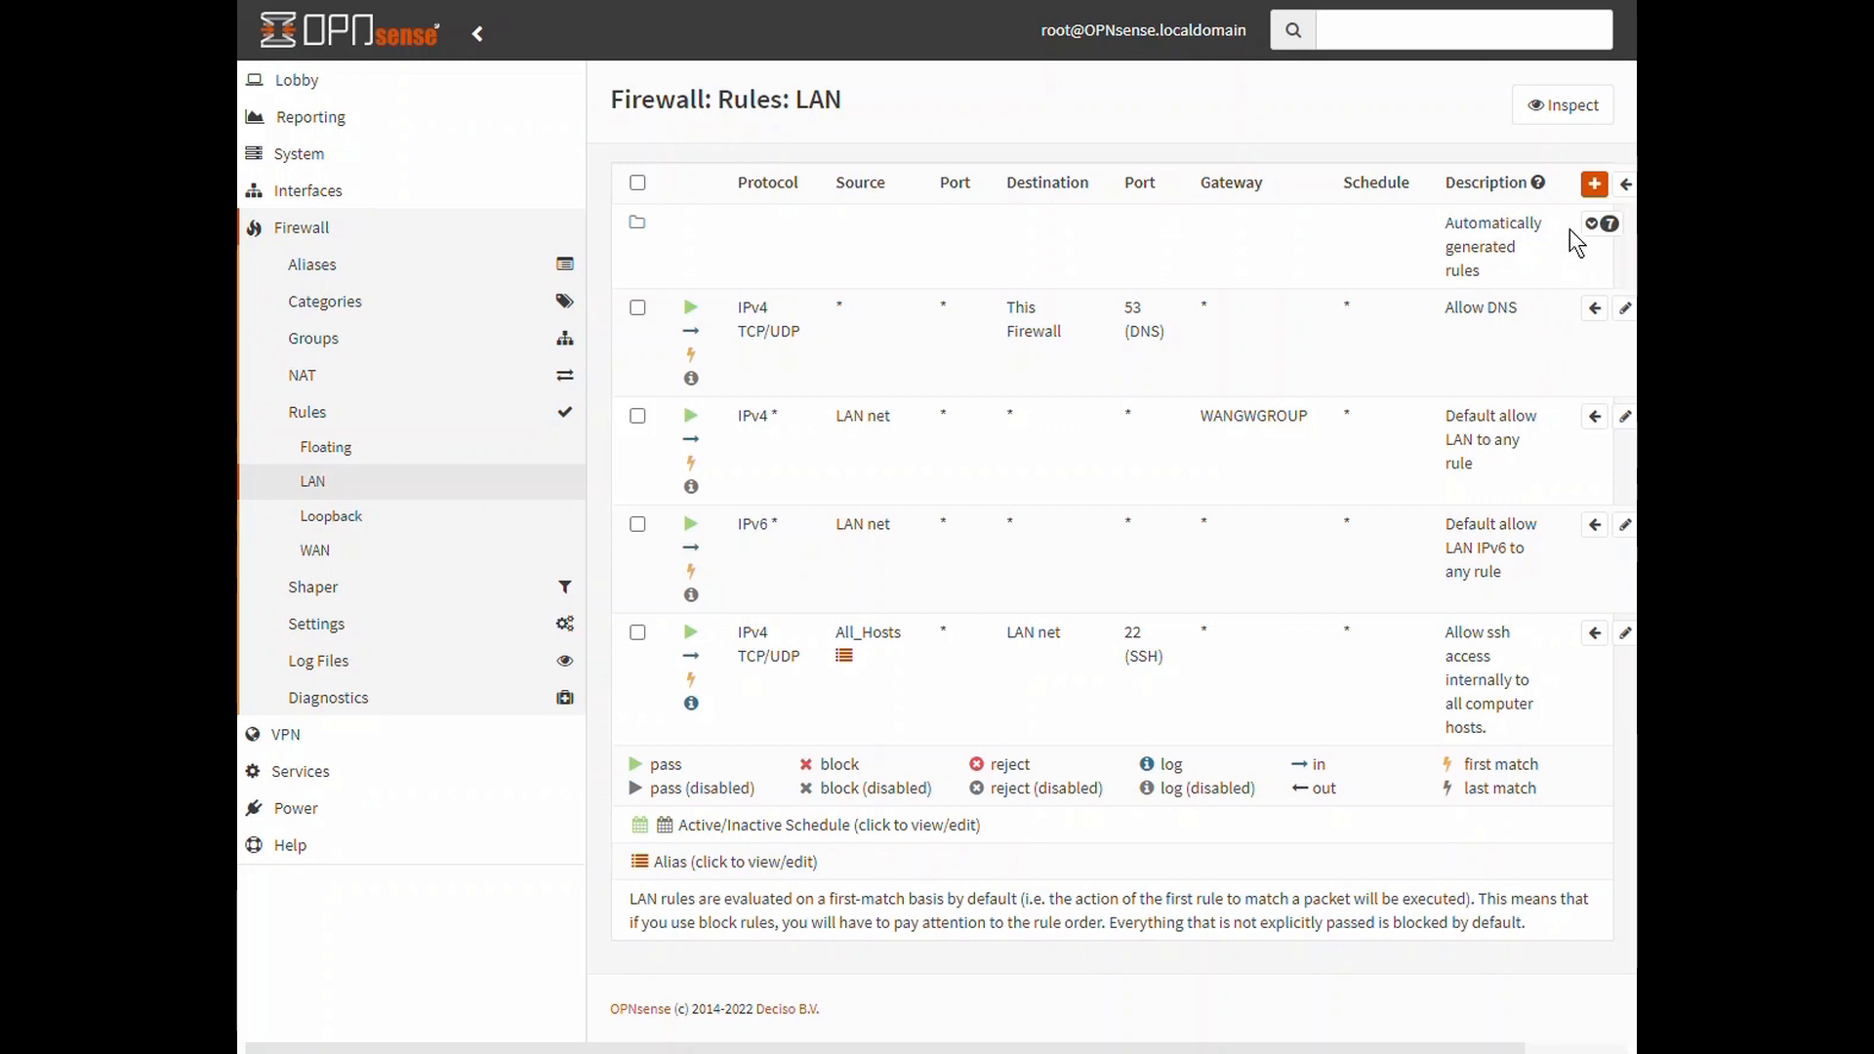
left_click(1593, 185)
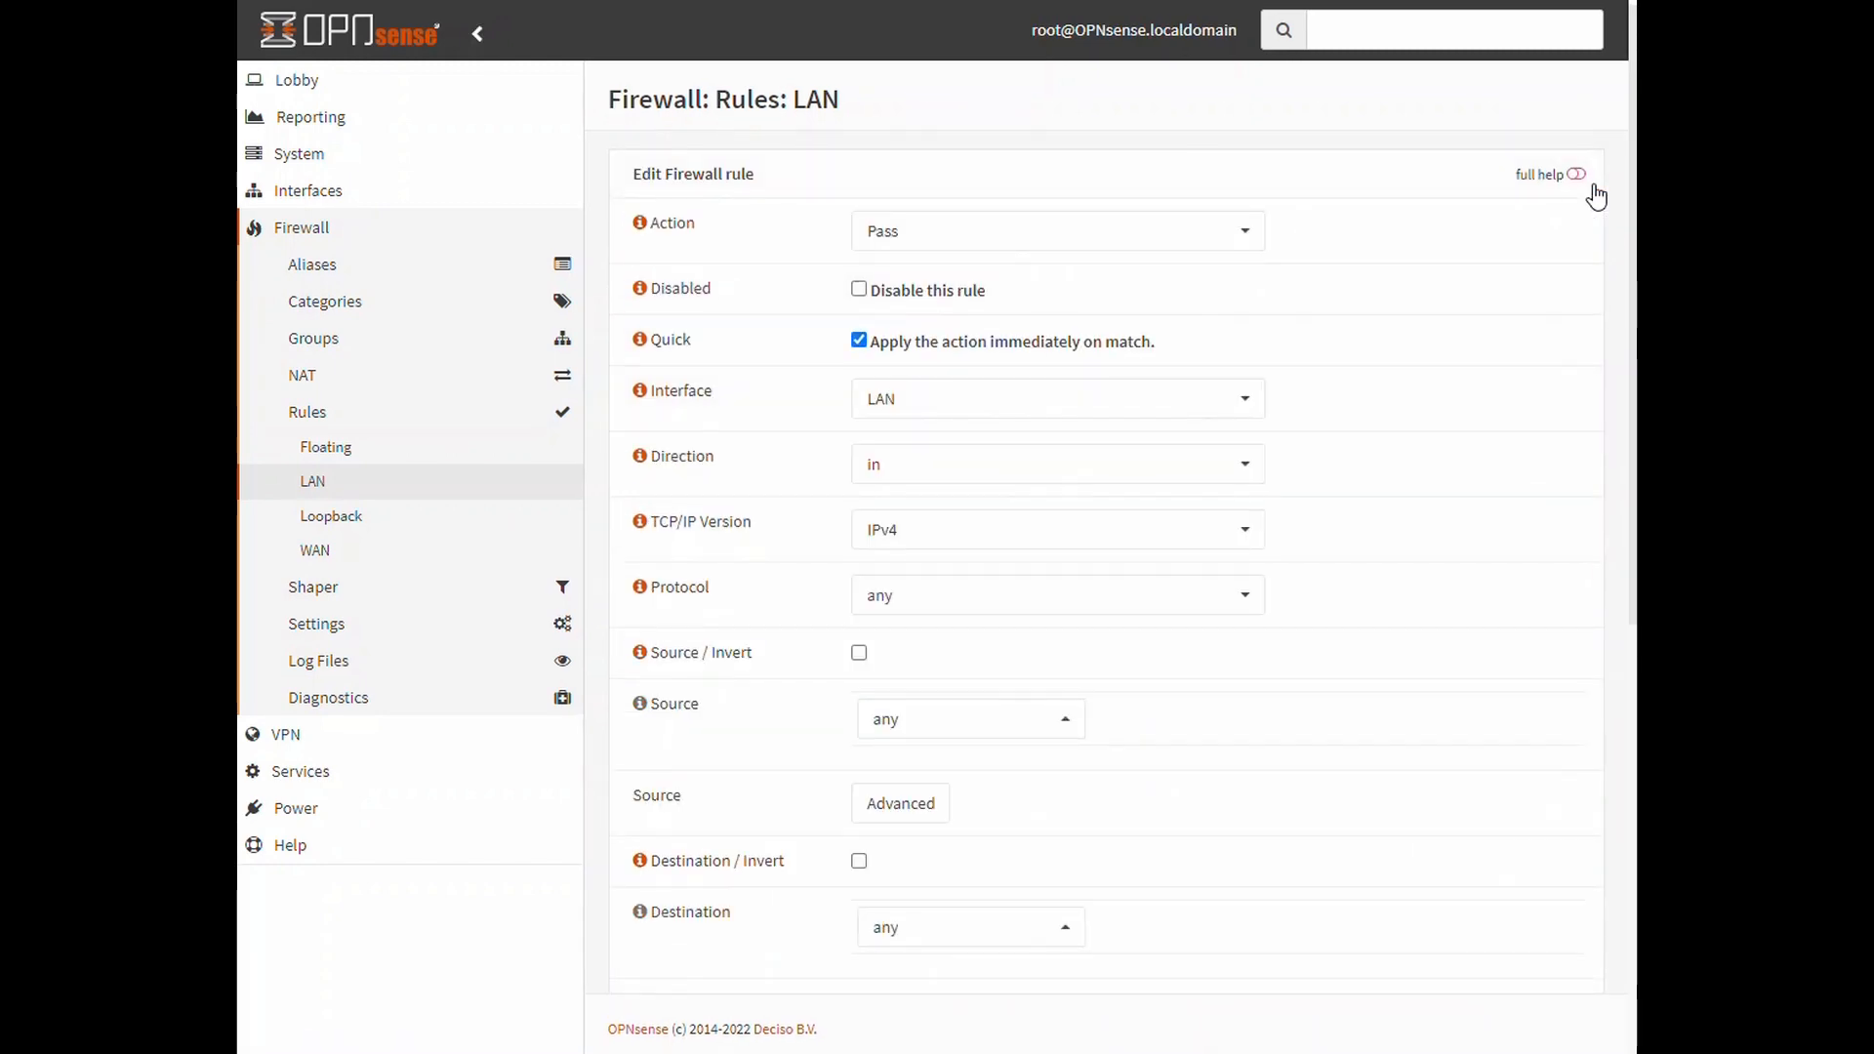
scroll(1327, 401, "down", 7)
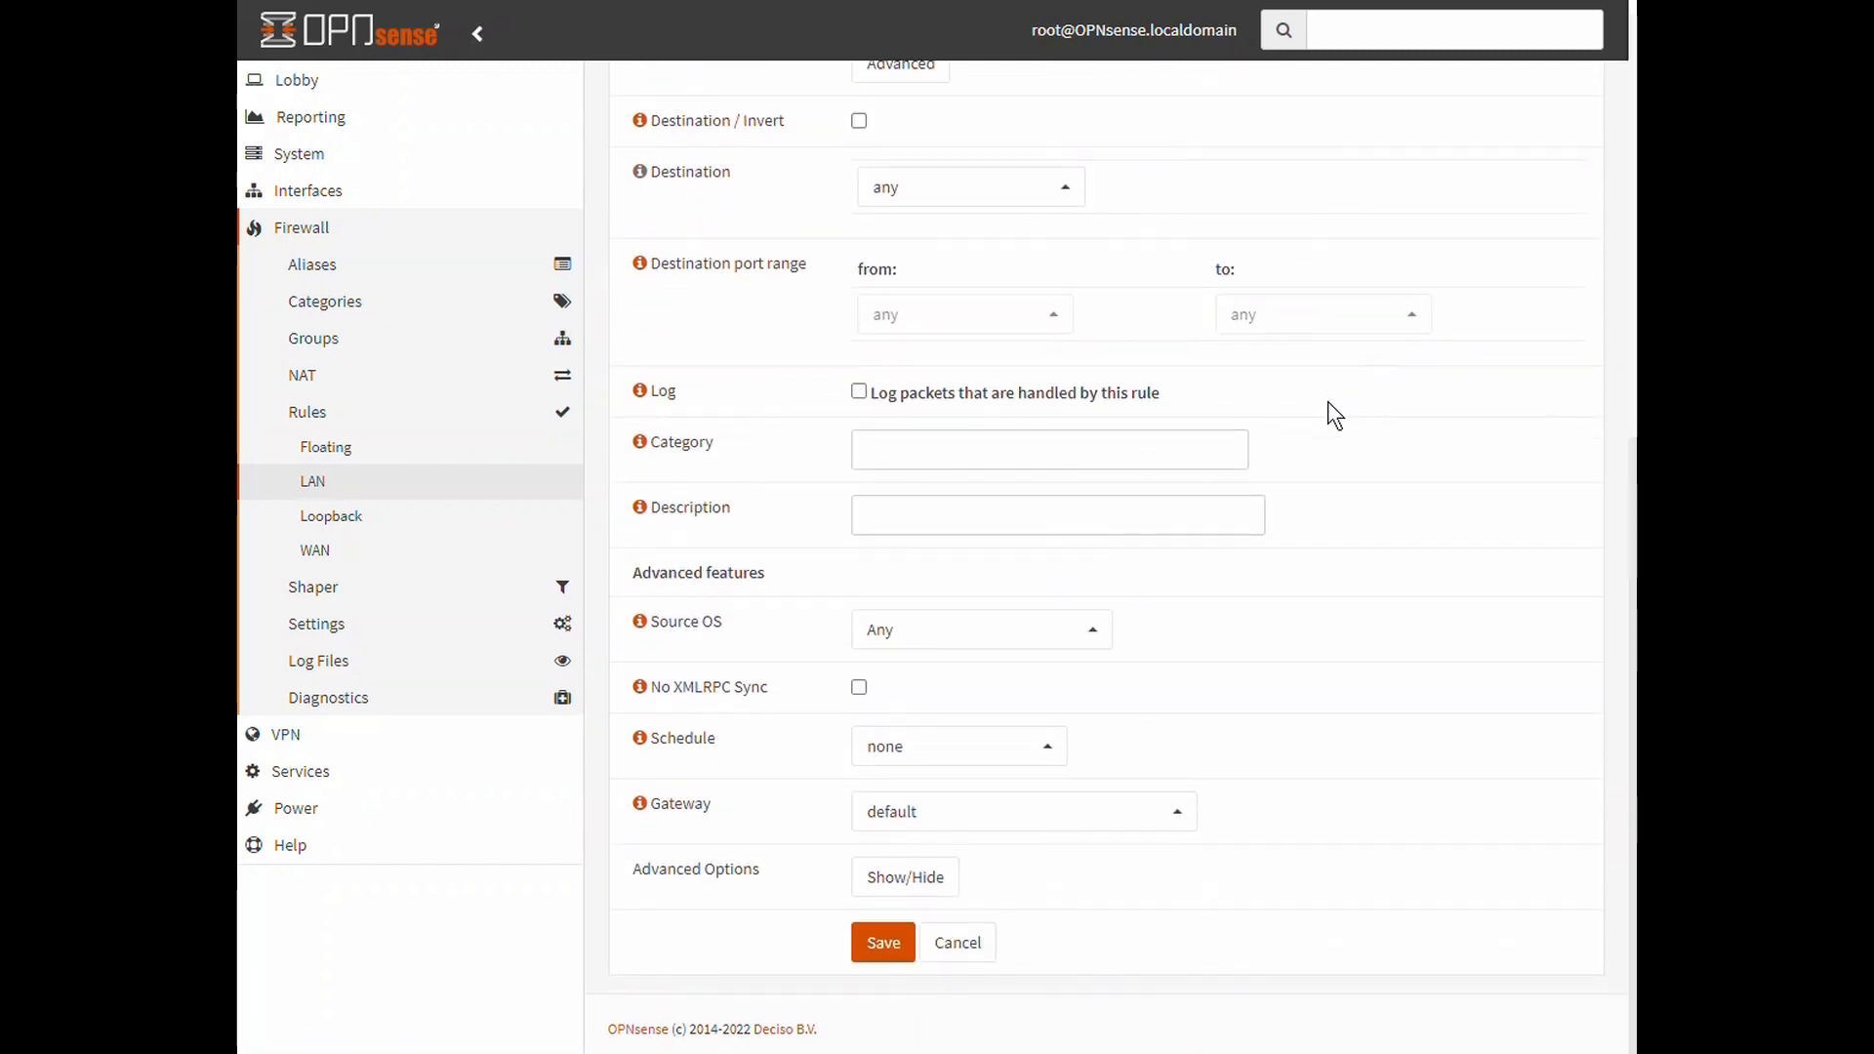
scroll(1327, 401, "up", 5)
scroll(1327, 401, "down", 5)
left_click(979, 945)
left_click(957, 943)
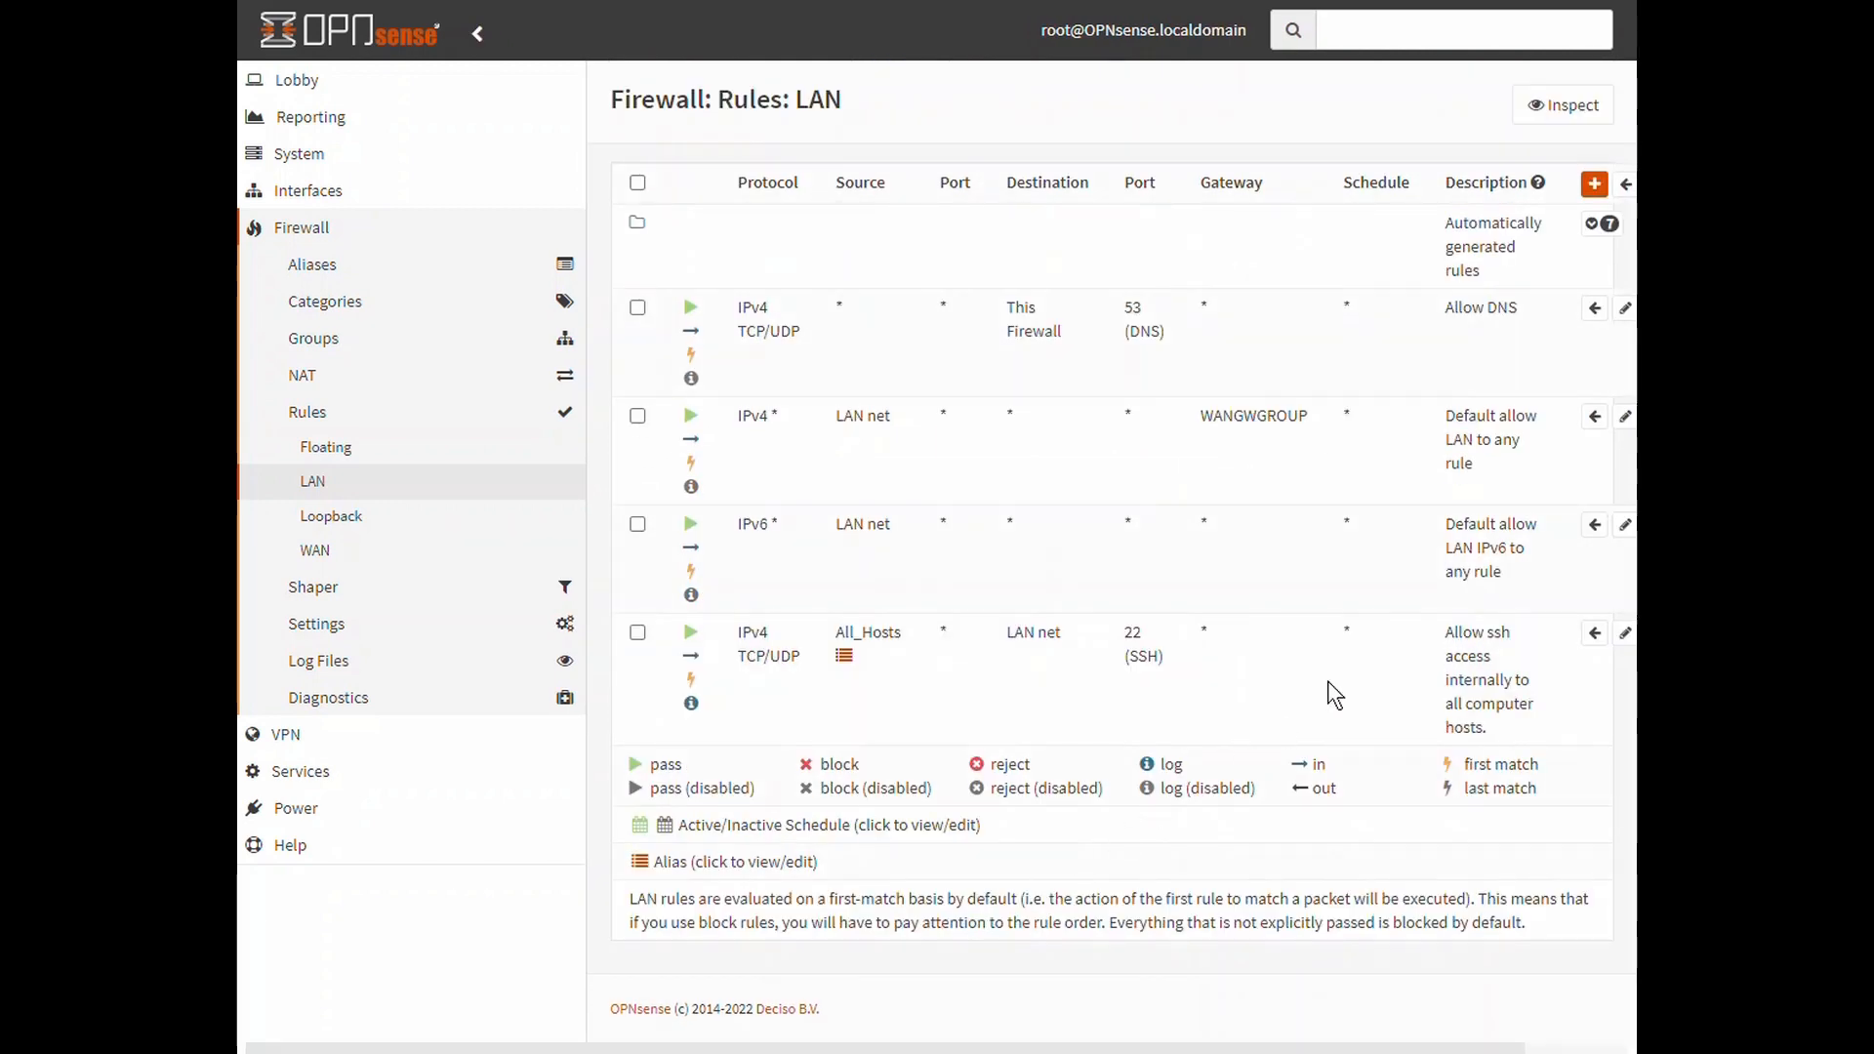
Step: Open the Allow DNS rule for editing and select This Firewall as its destination
left_click(1624, 310)
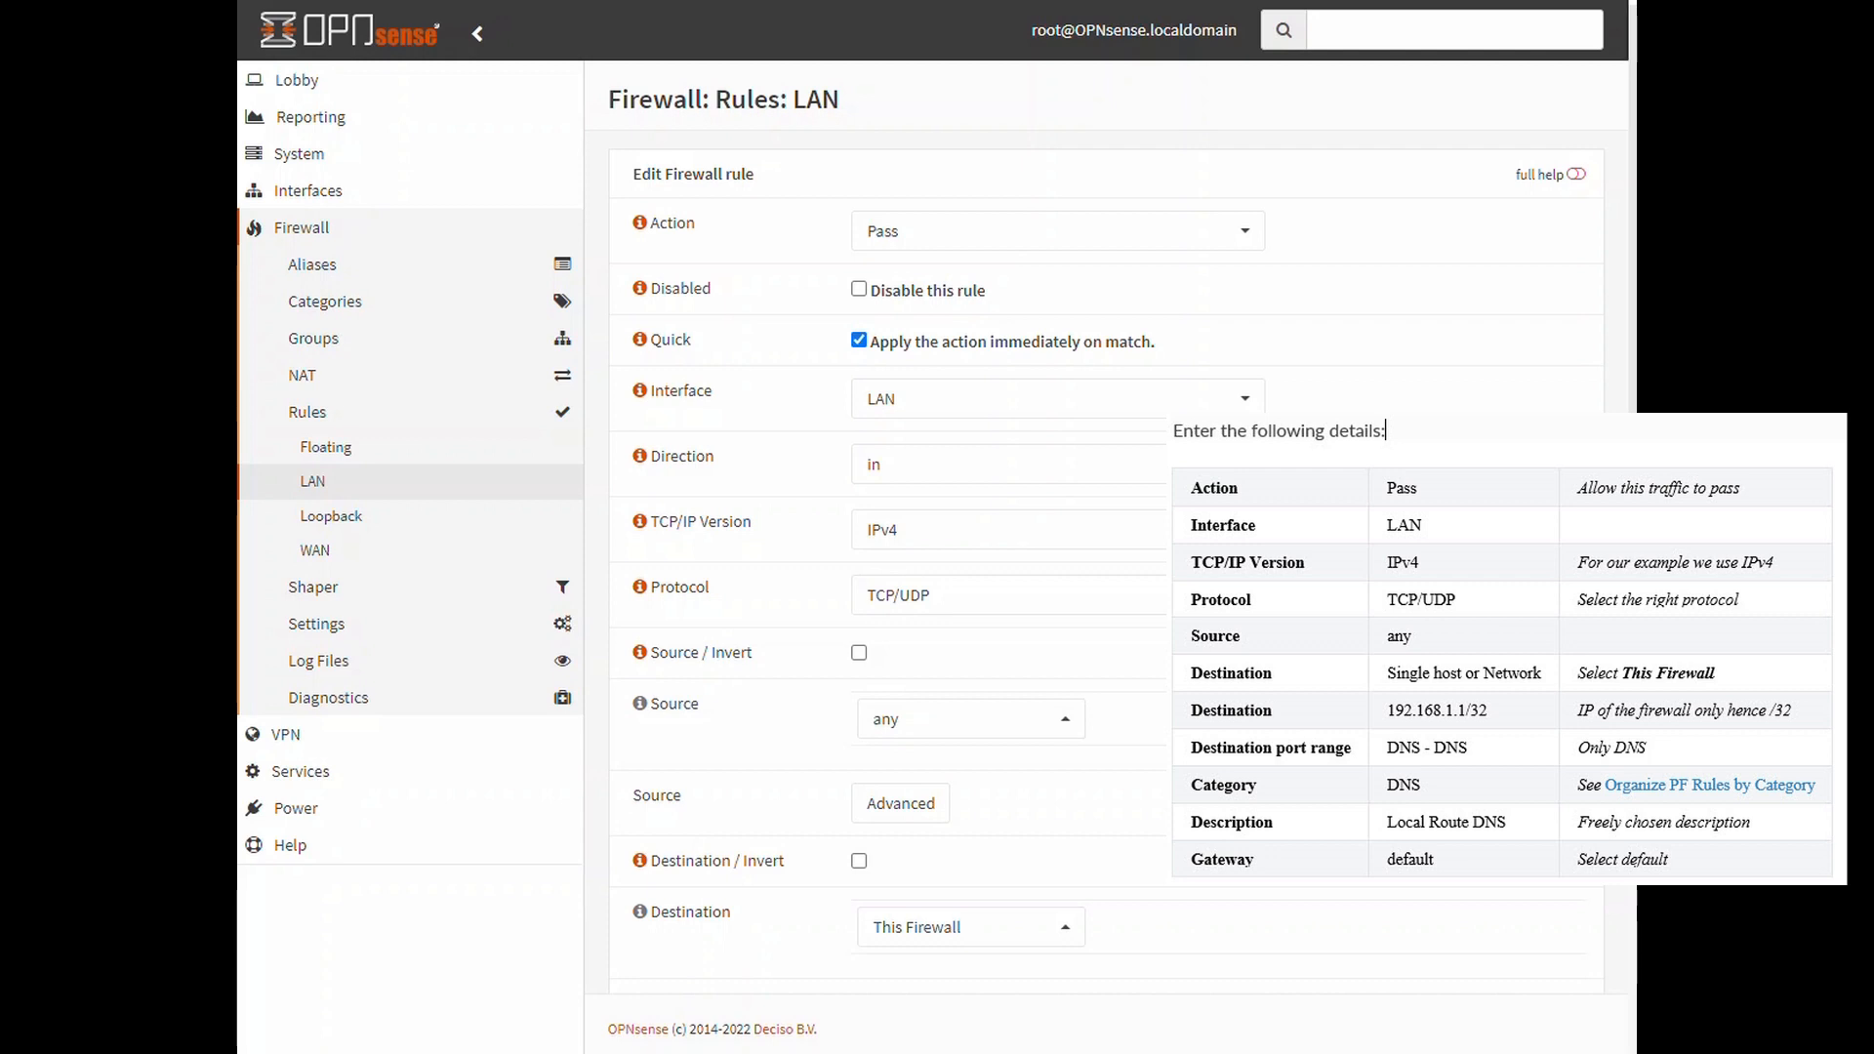
scroll(1102, 586, "down", 1)
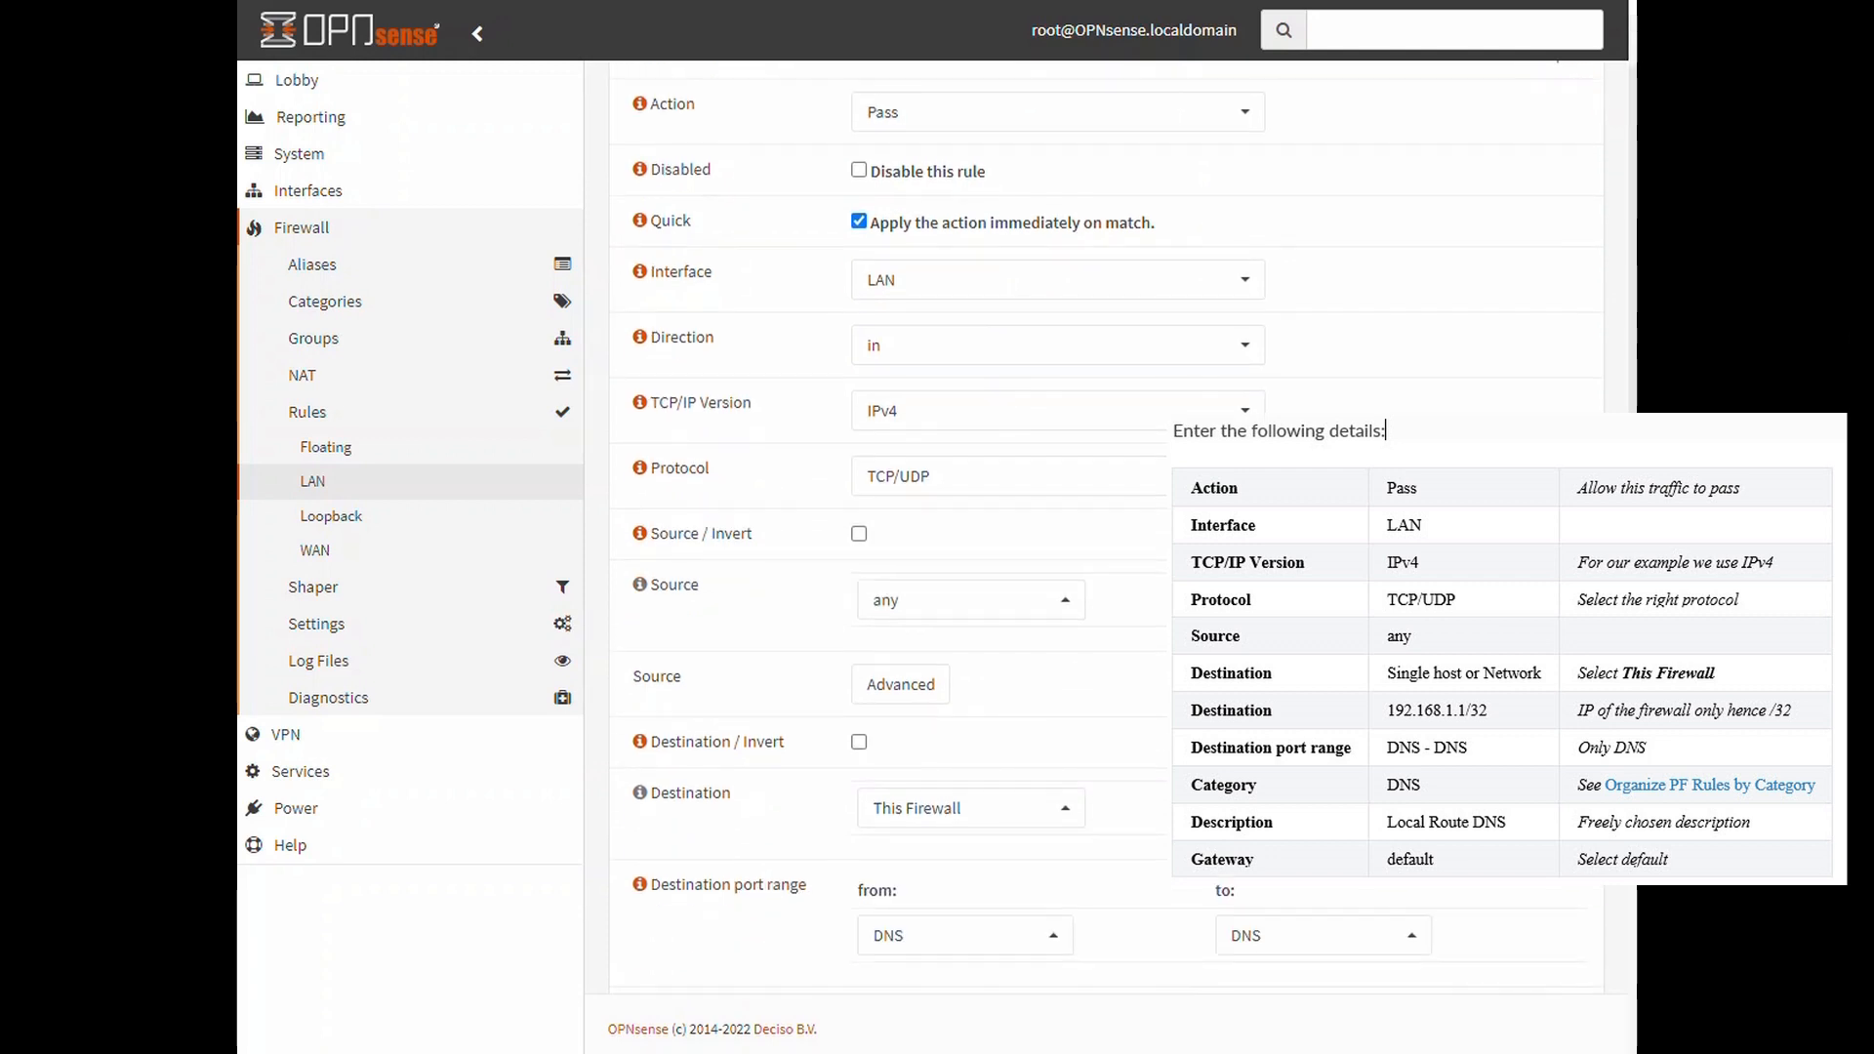
scroll(1102, 586, "down", 1)
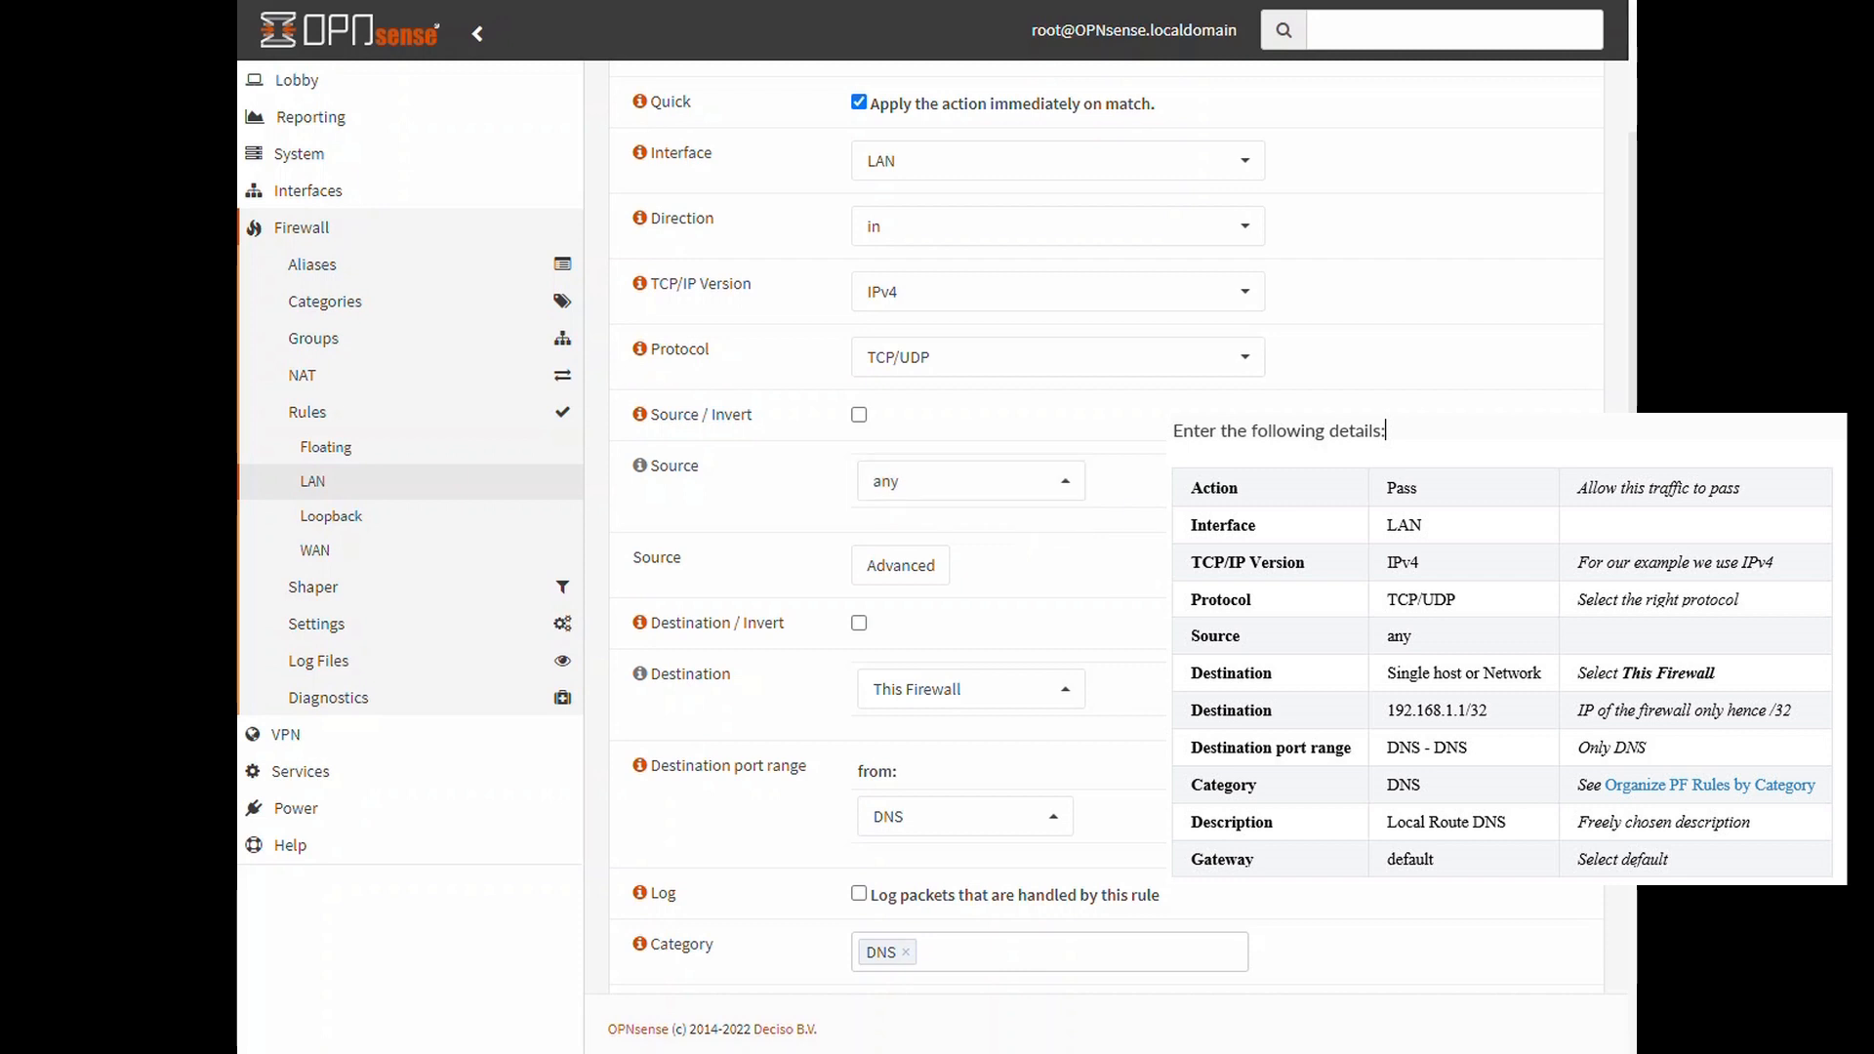
scroll(886, 211, "down", 1)
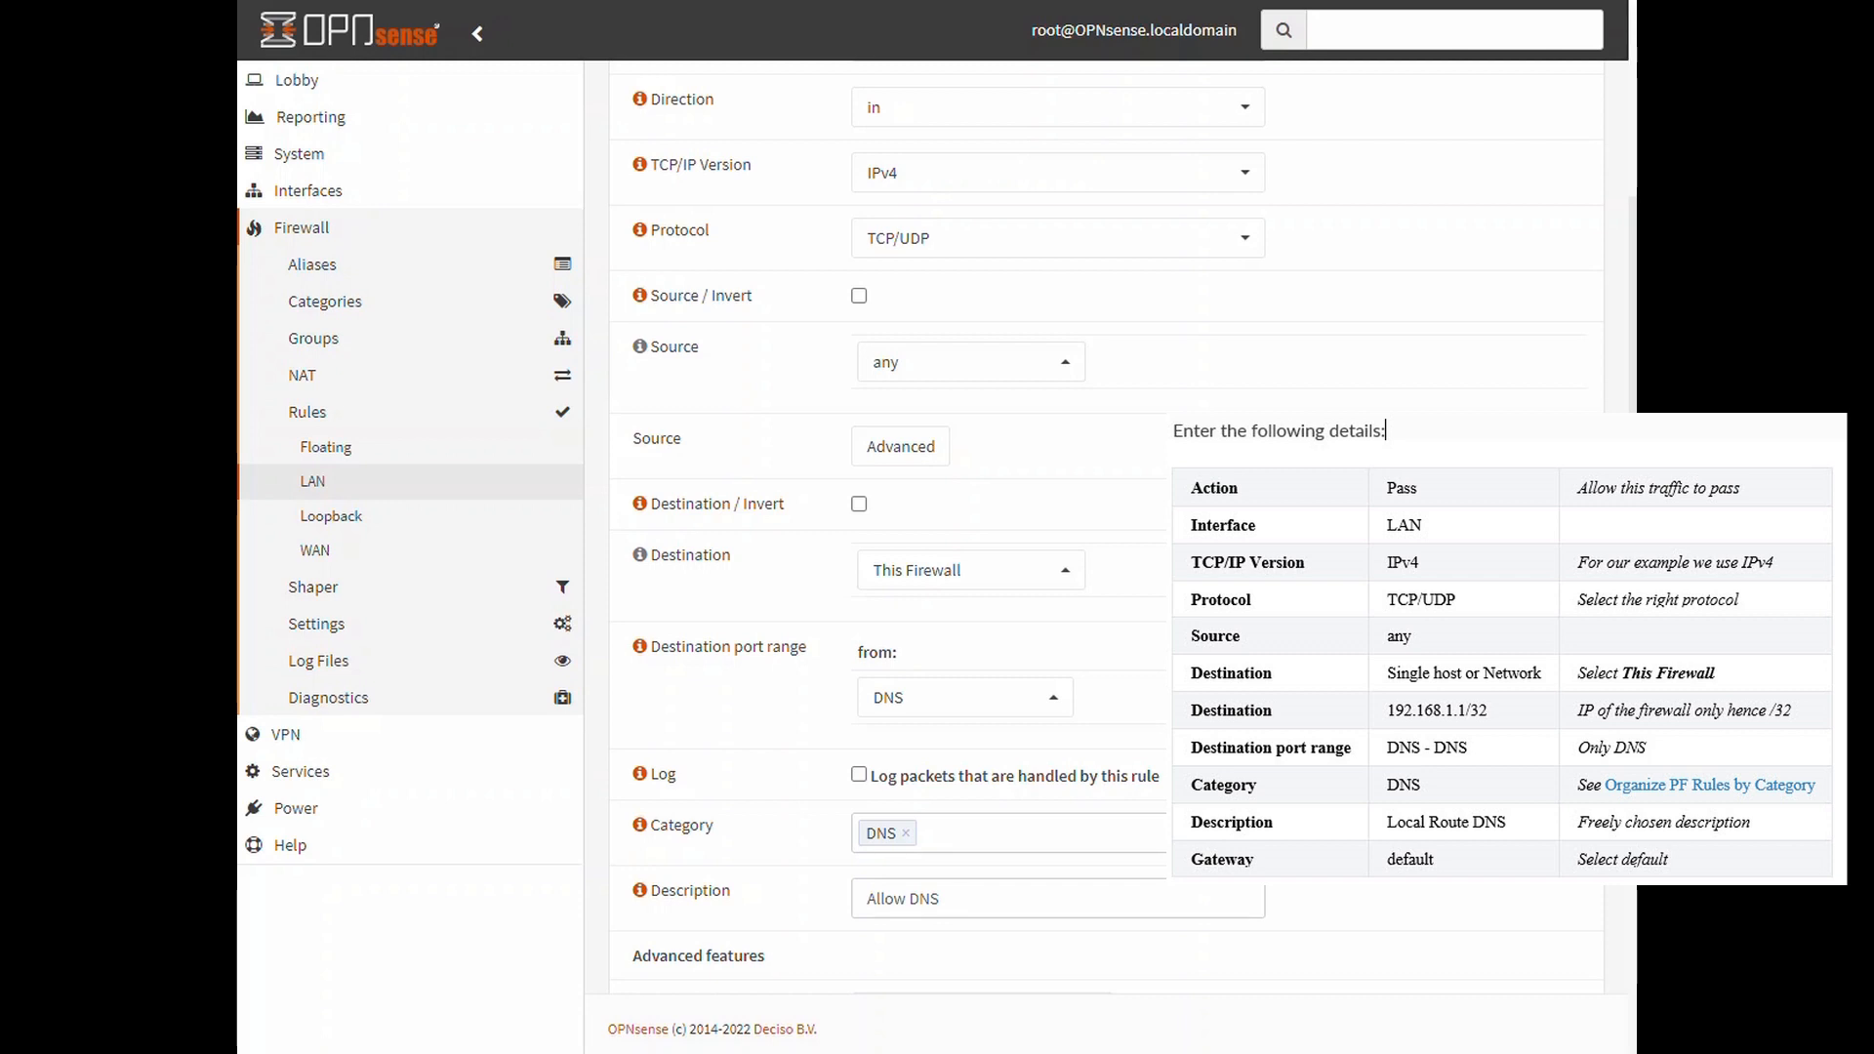
left_click(1074, 591)
left_click(1074, 592)
left_click(1074, 591)
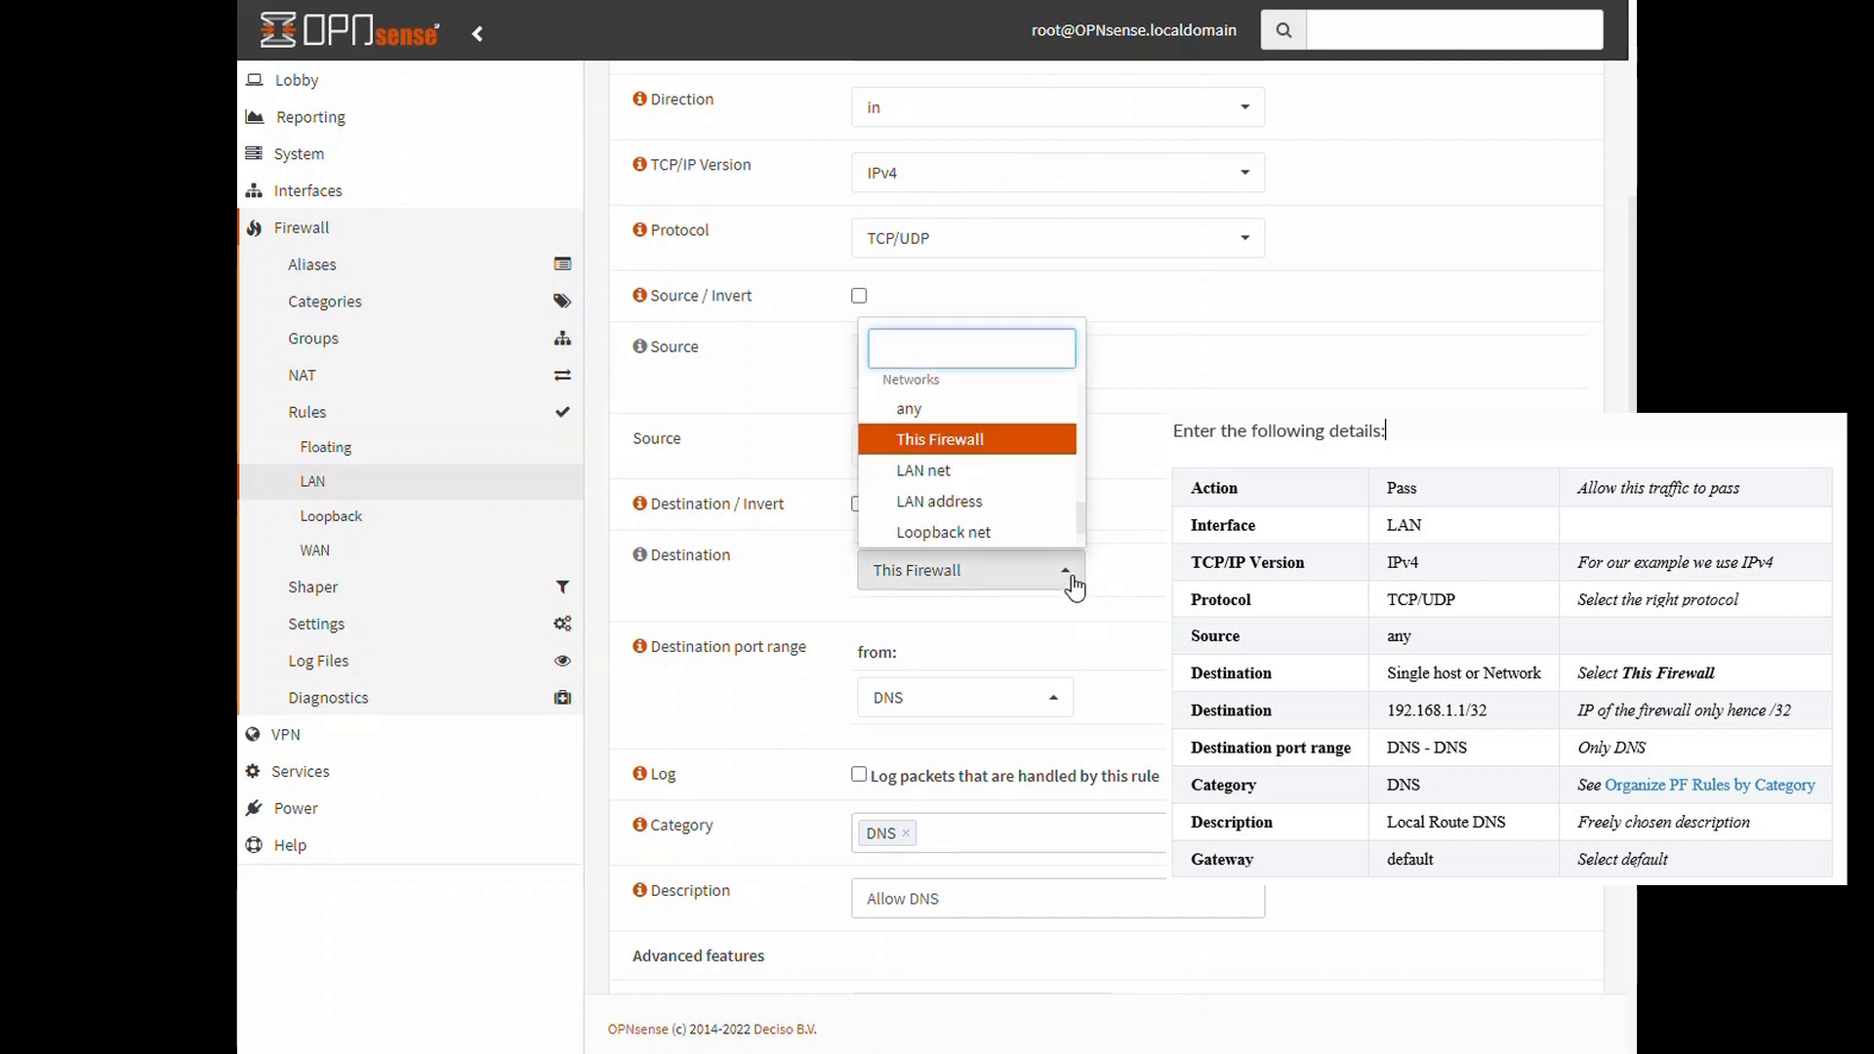
left_click(1062, 446)
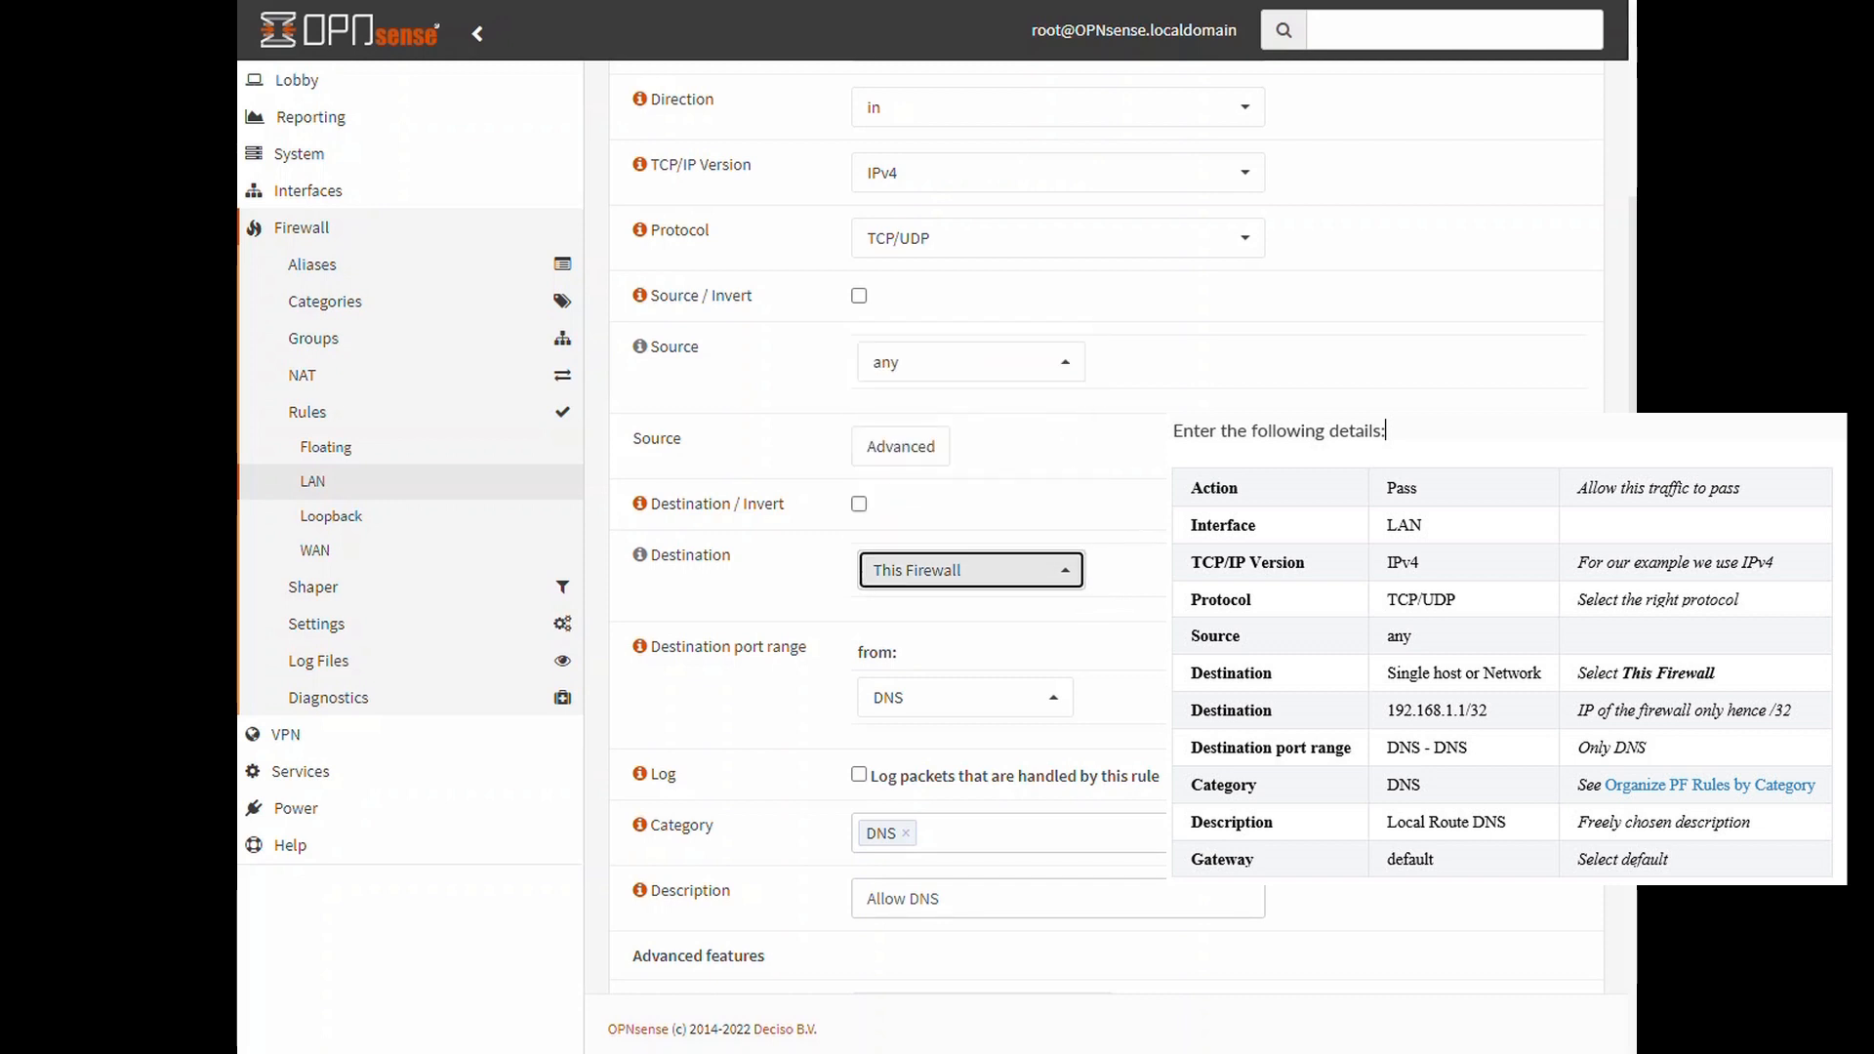
Step: Select DNS as the start of the Allow DNS rule's destination port range
scroll(1103, 527, "down", 1)
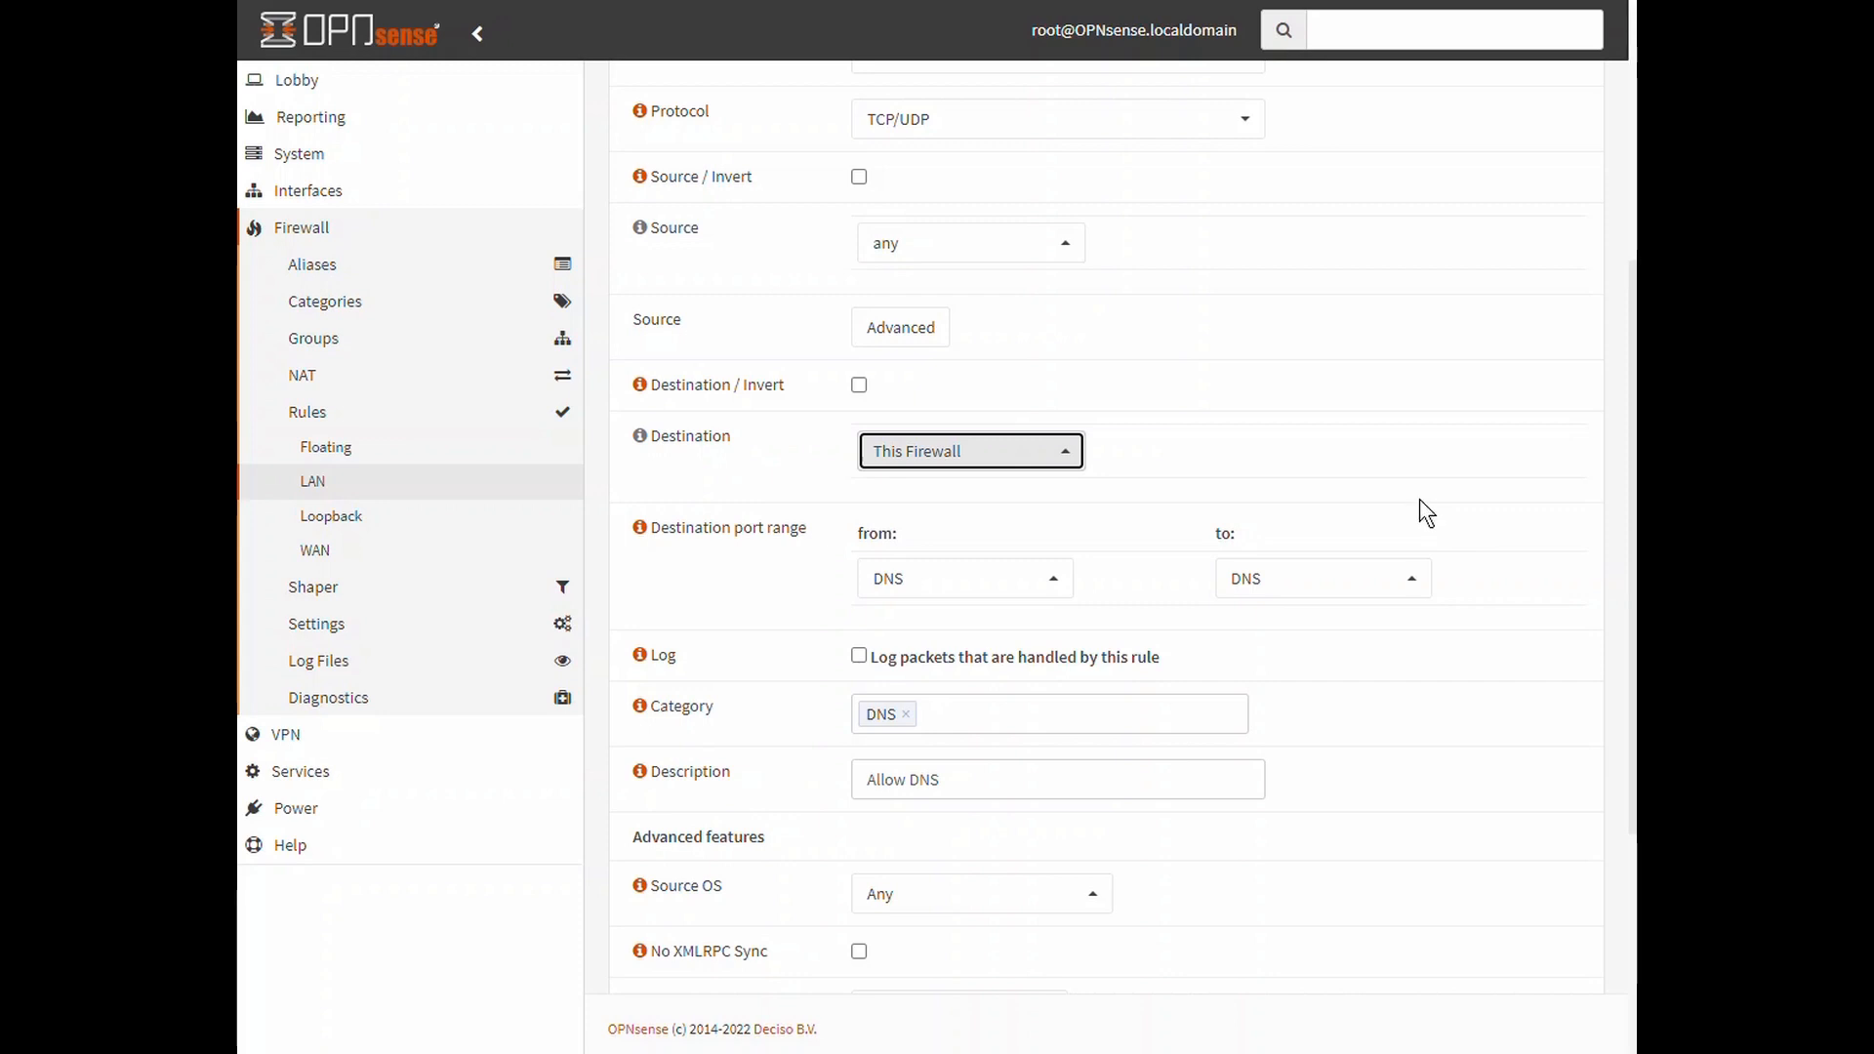
left_click(1056, 591)
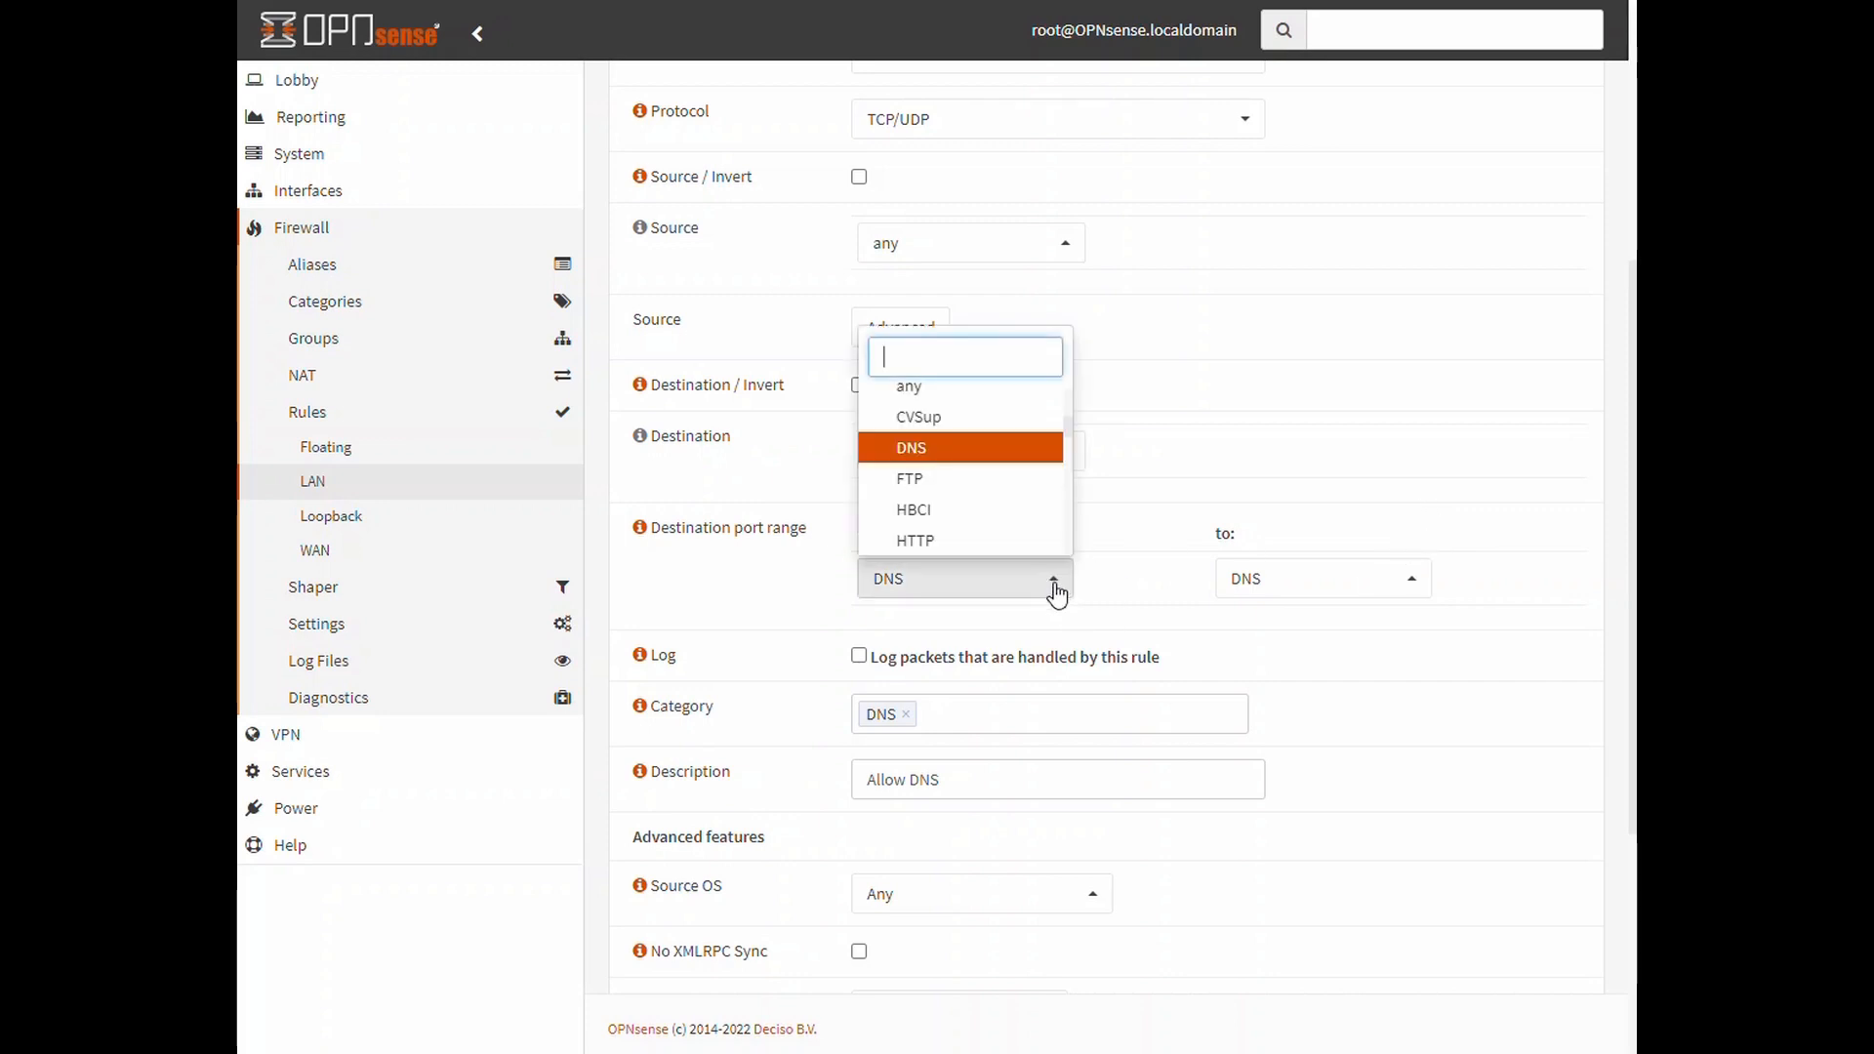
left_click(1032, 451)
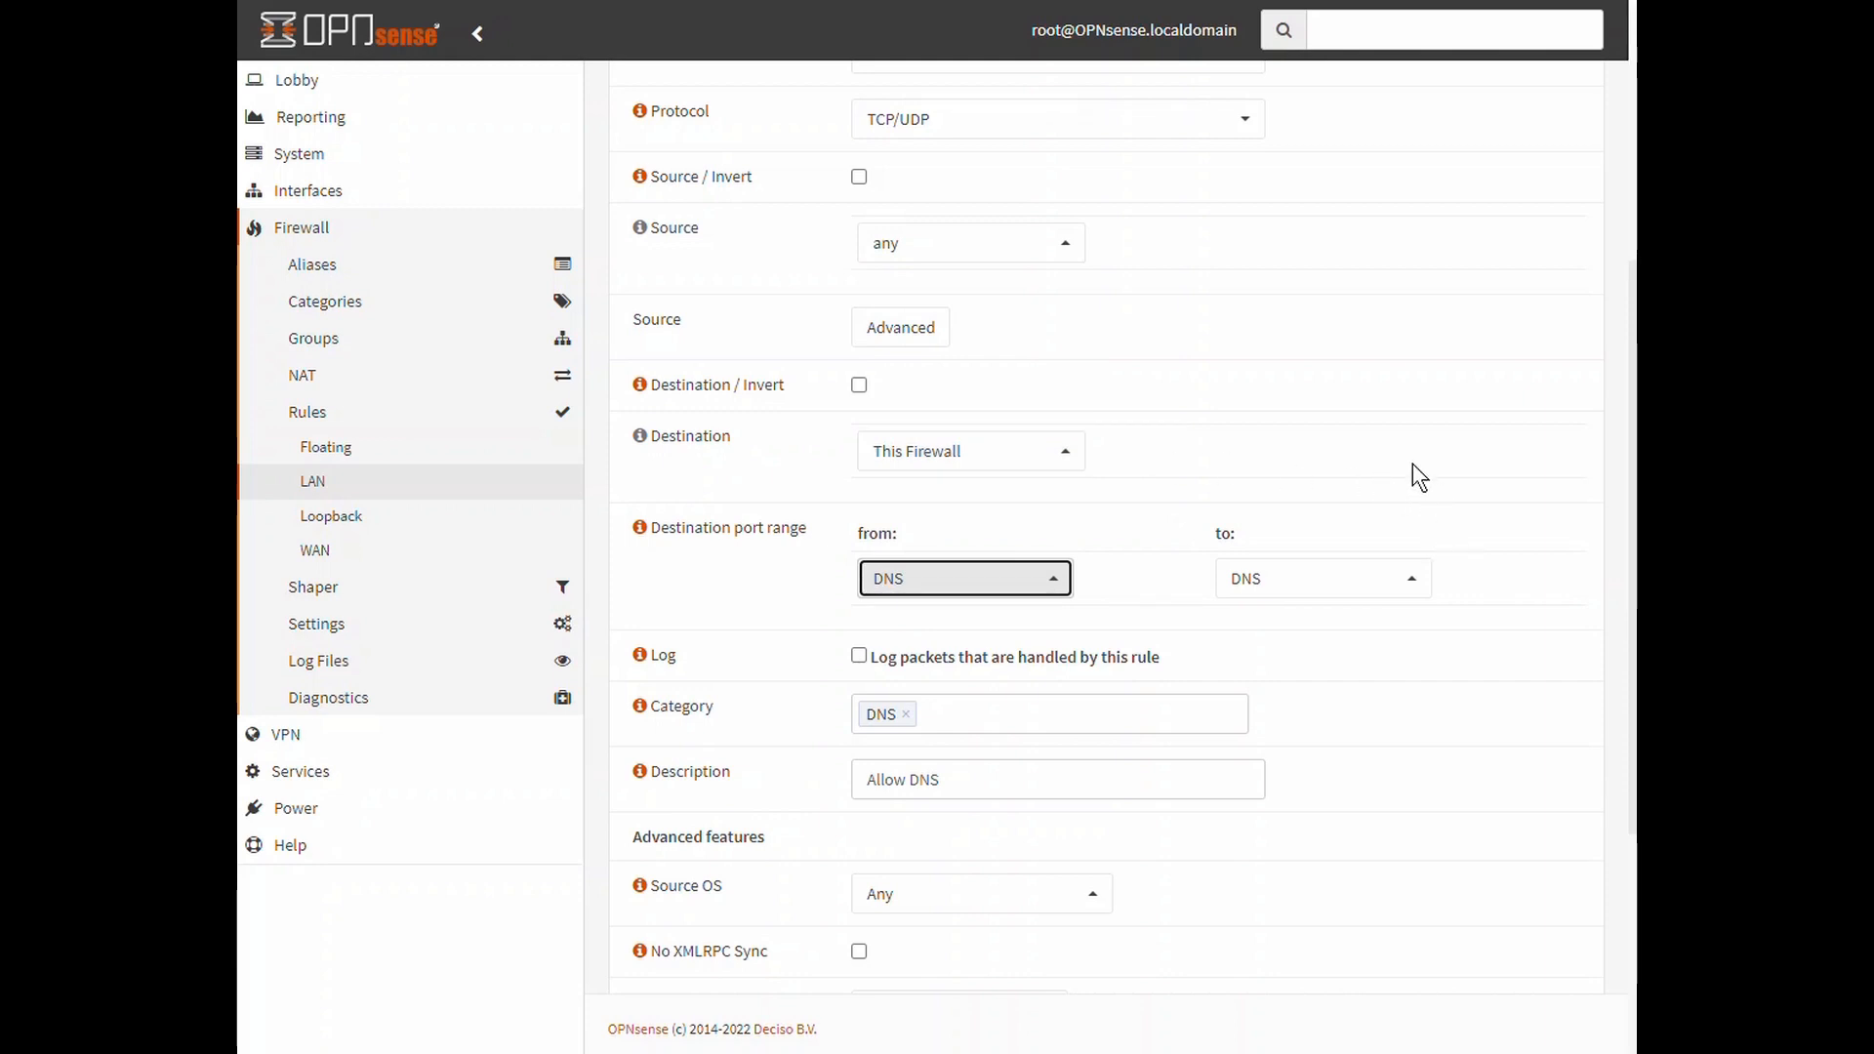
Step: Review the remaining Allow DNS rule settings, save the rule, and apply the firewall changes
scroll(1419, 478, "down", 1)
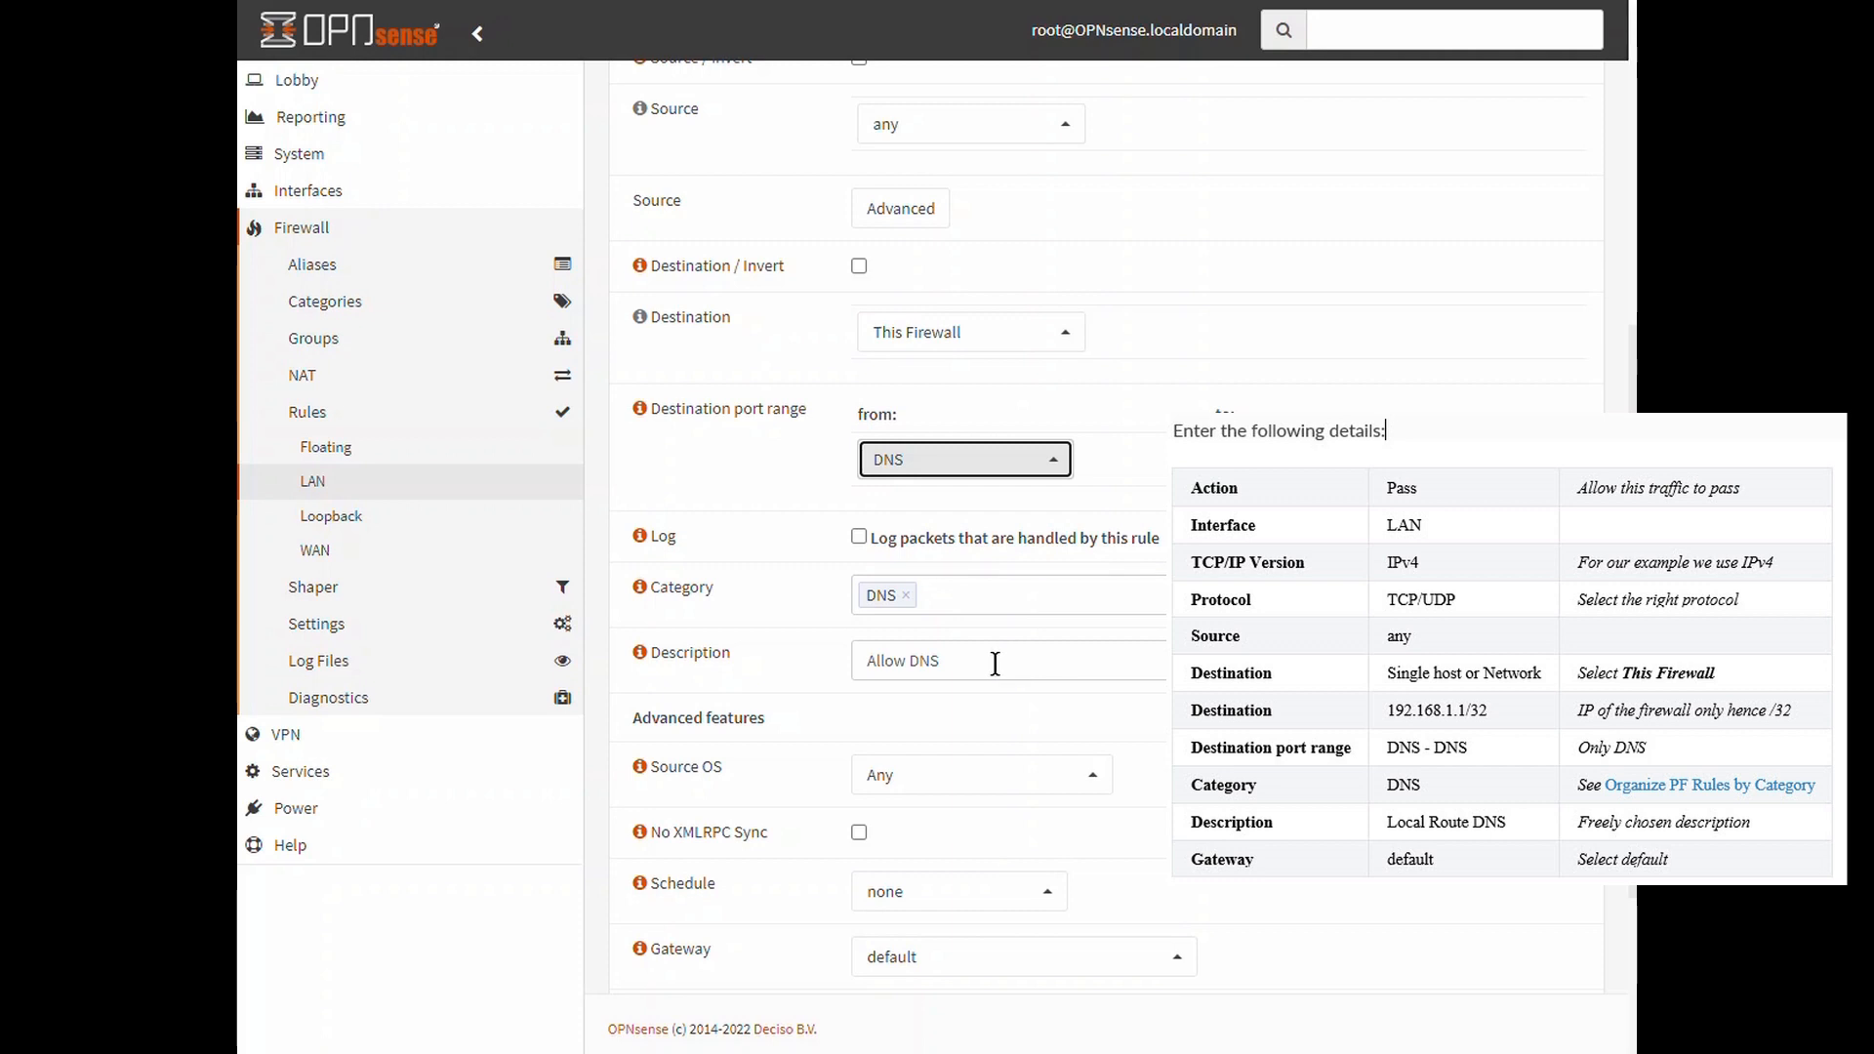
left_click(1081, 660)
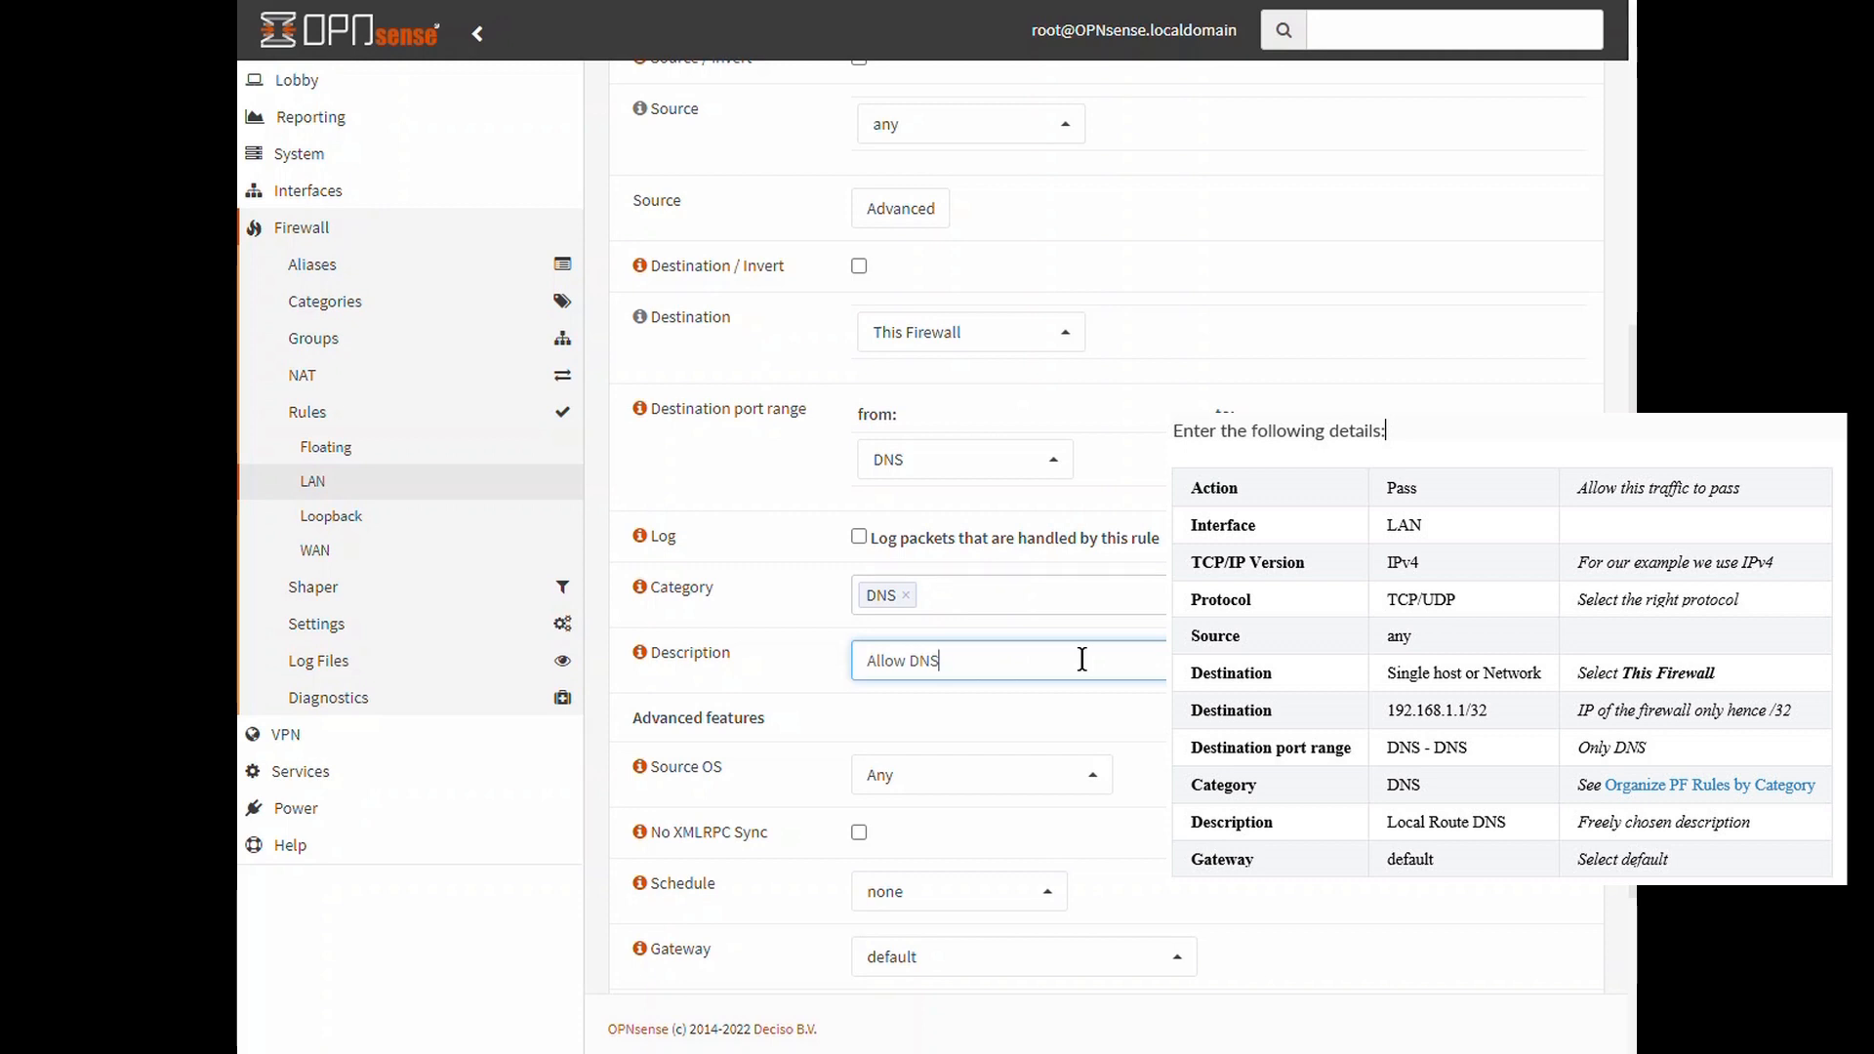
scroll(1081, 660, "down", 3)
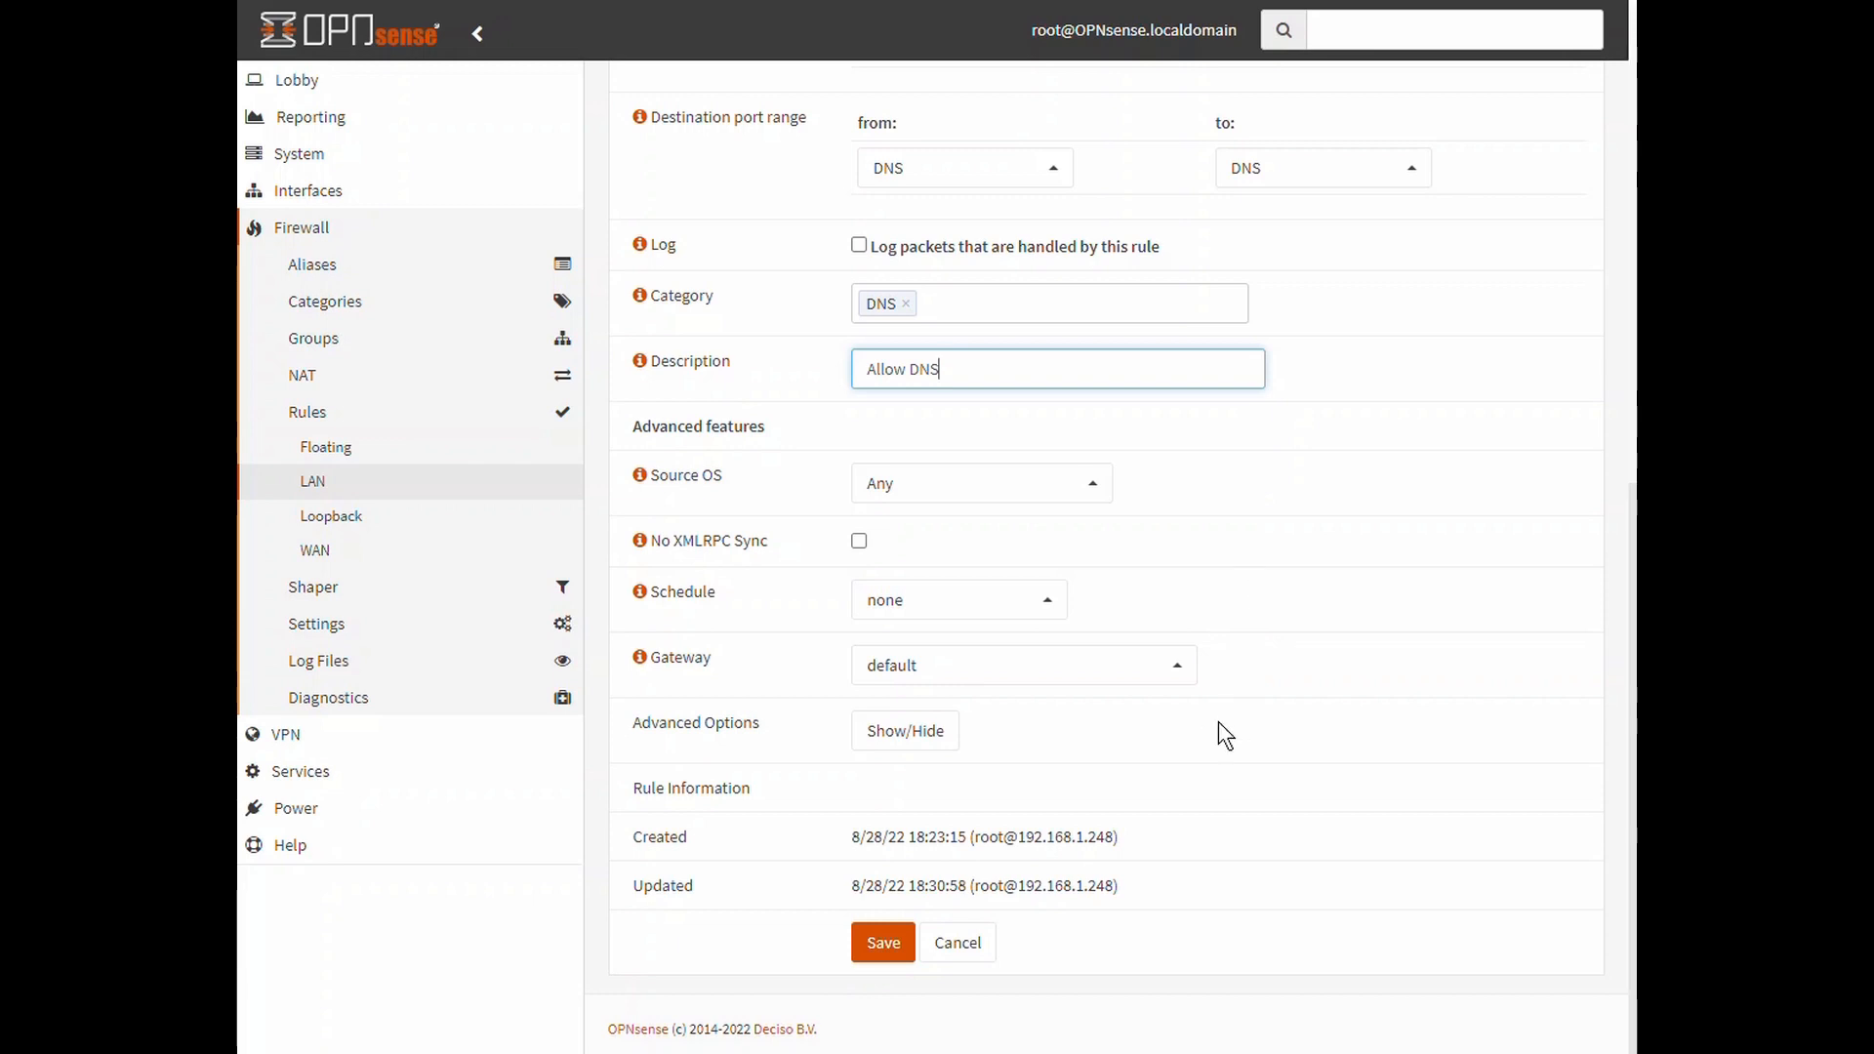
scroll(1220, 723, "up", 5)
scroll(1223, 722, "down", 4)
scroll(1227, 730, "down", 2)
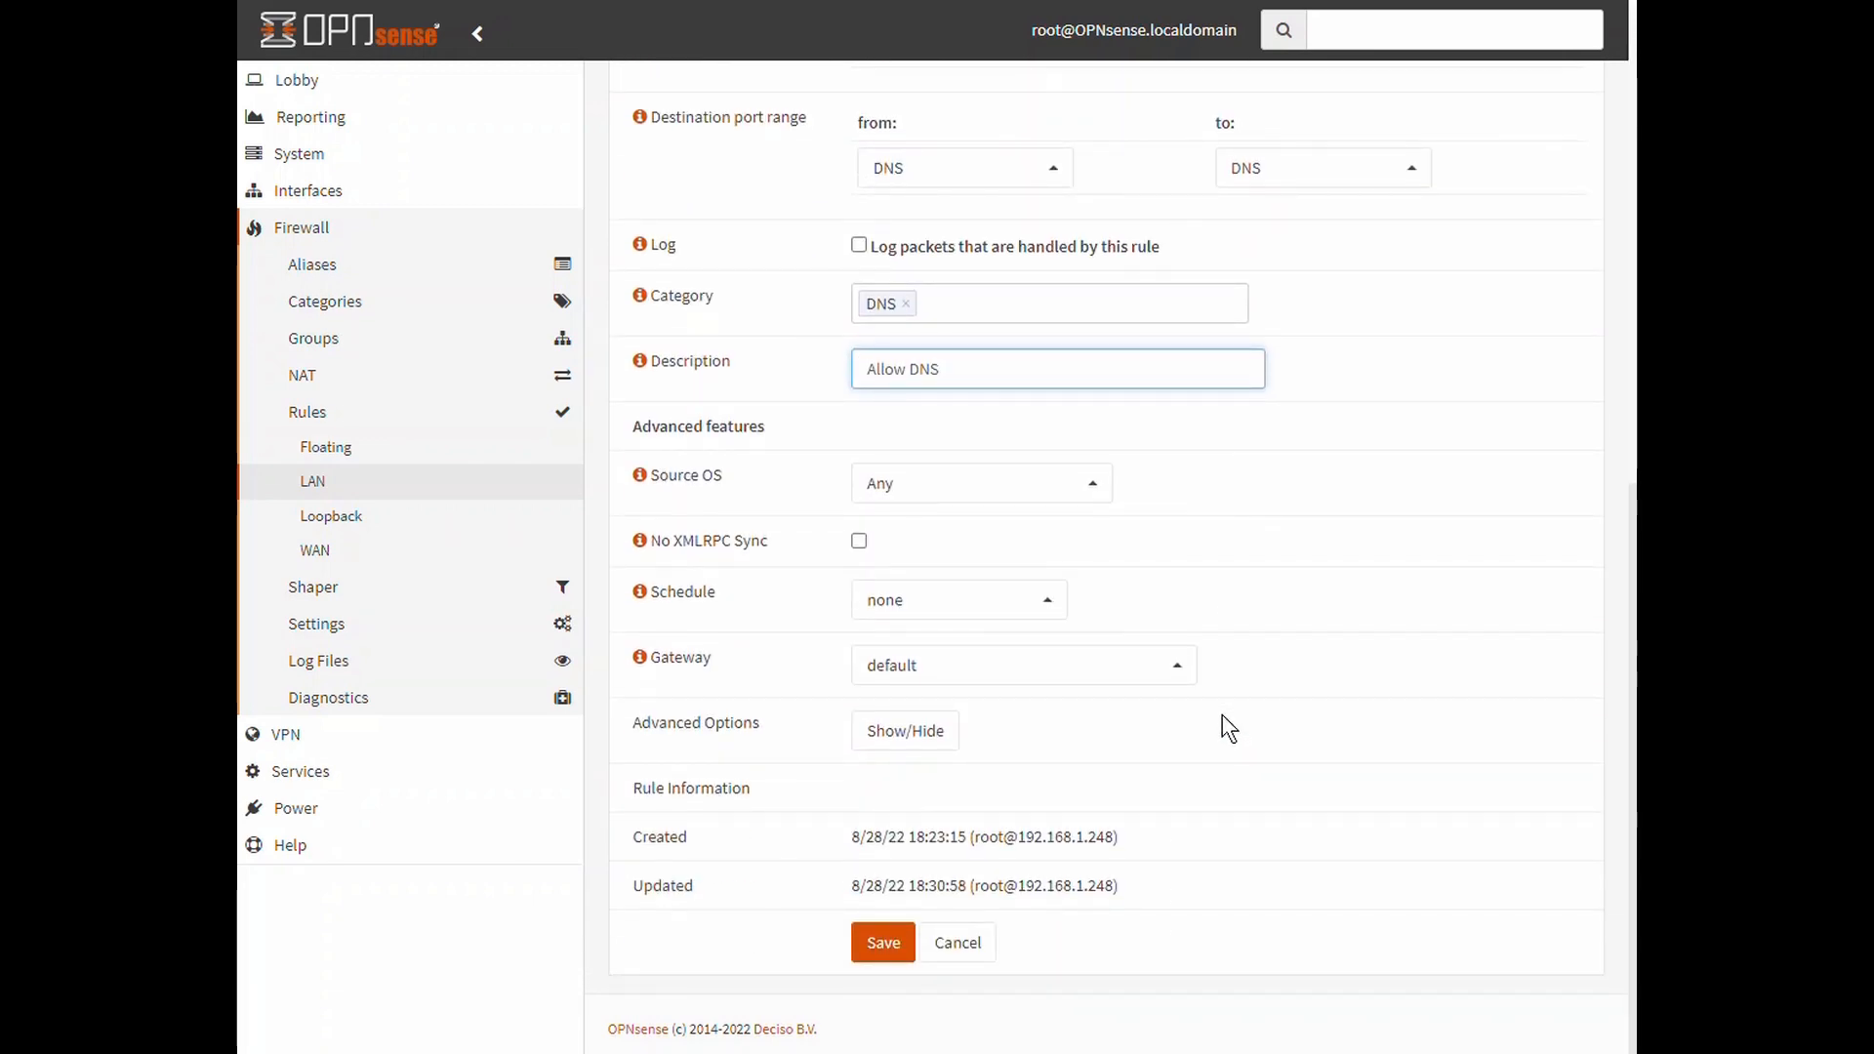
left_click(899, 946)
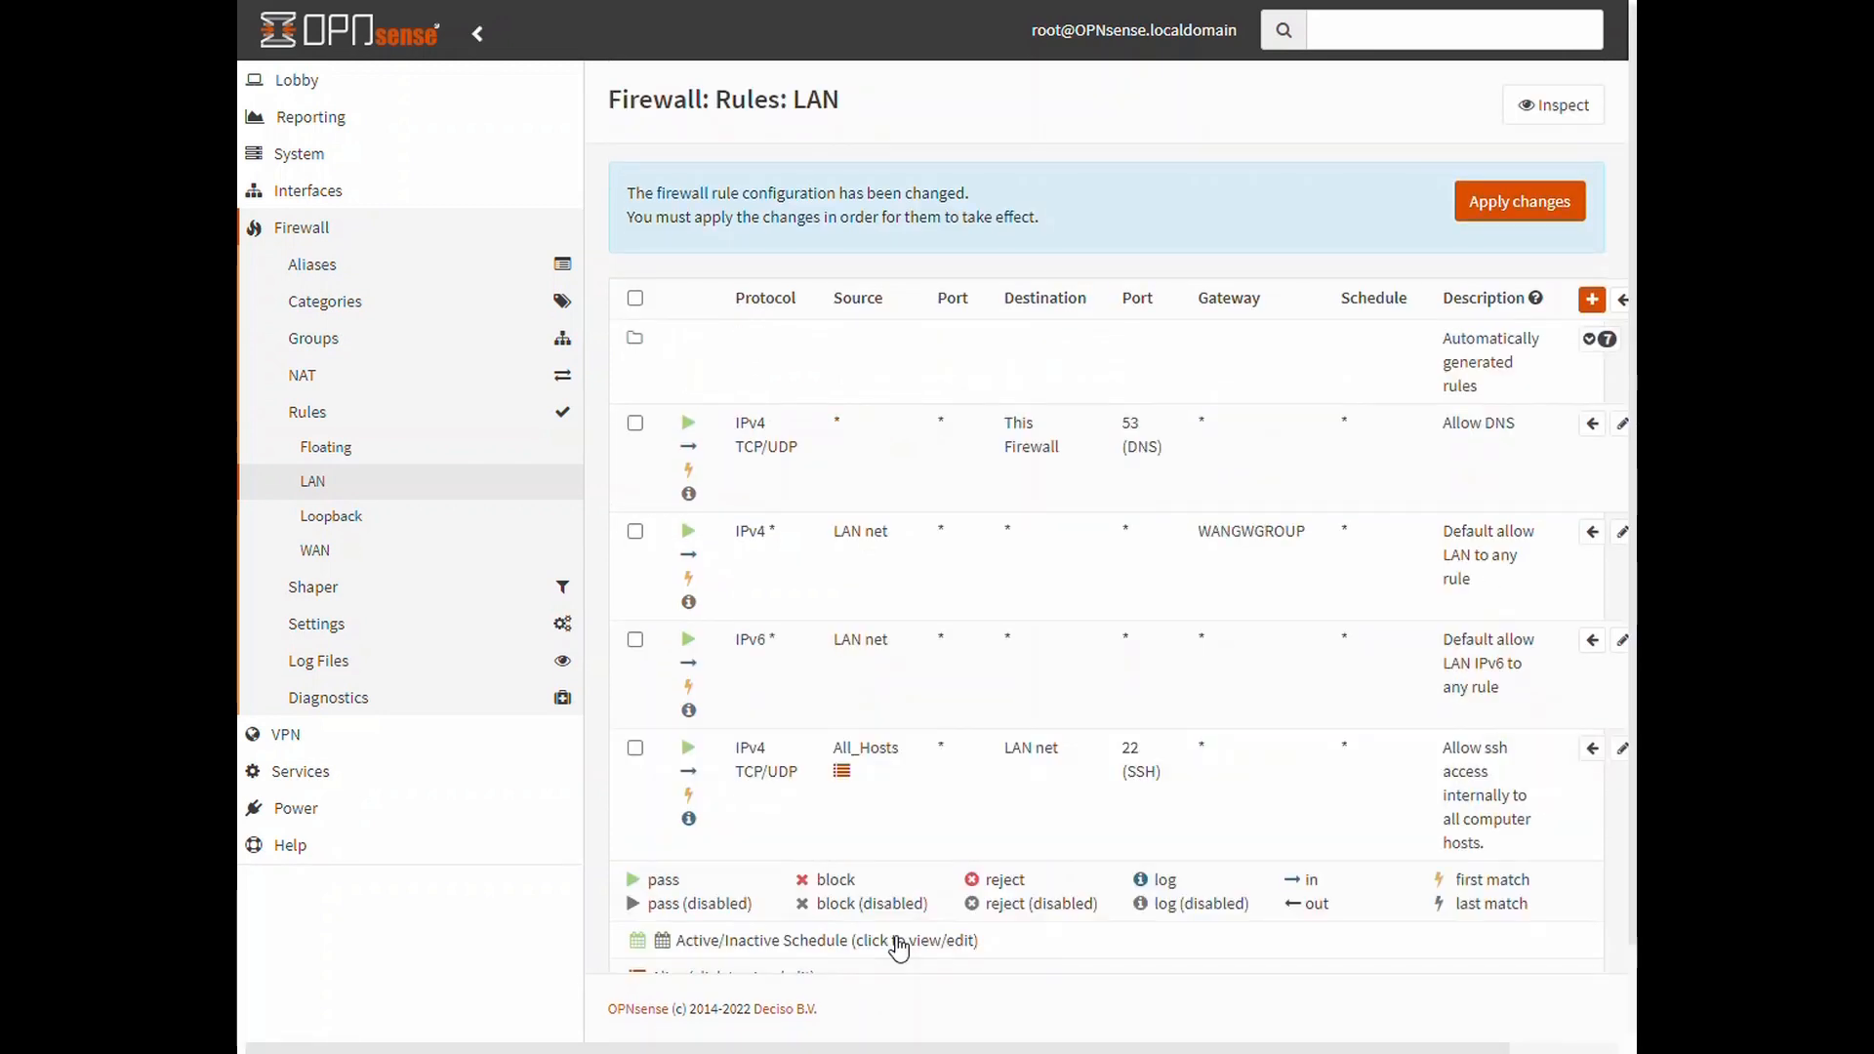
left_click(1515, 209)
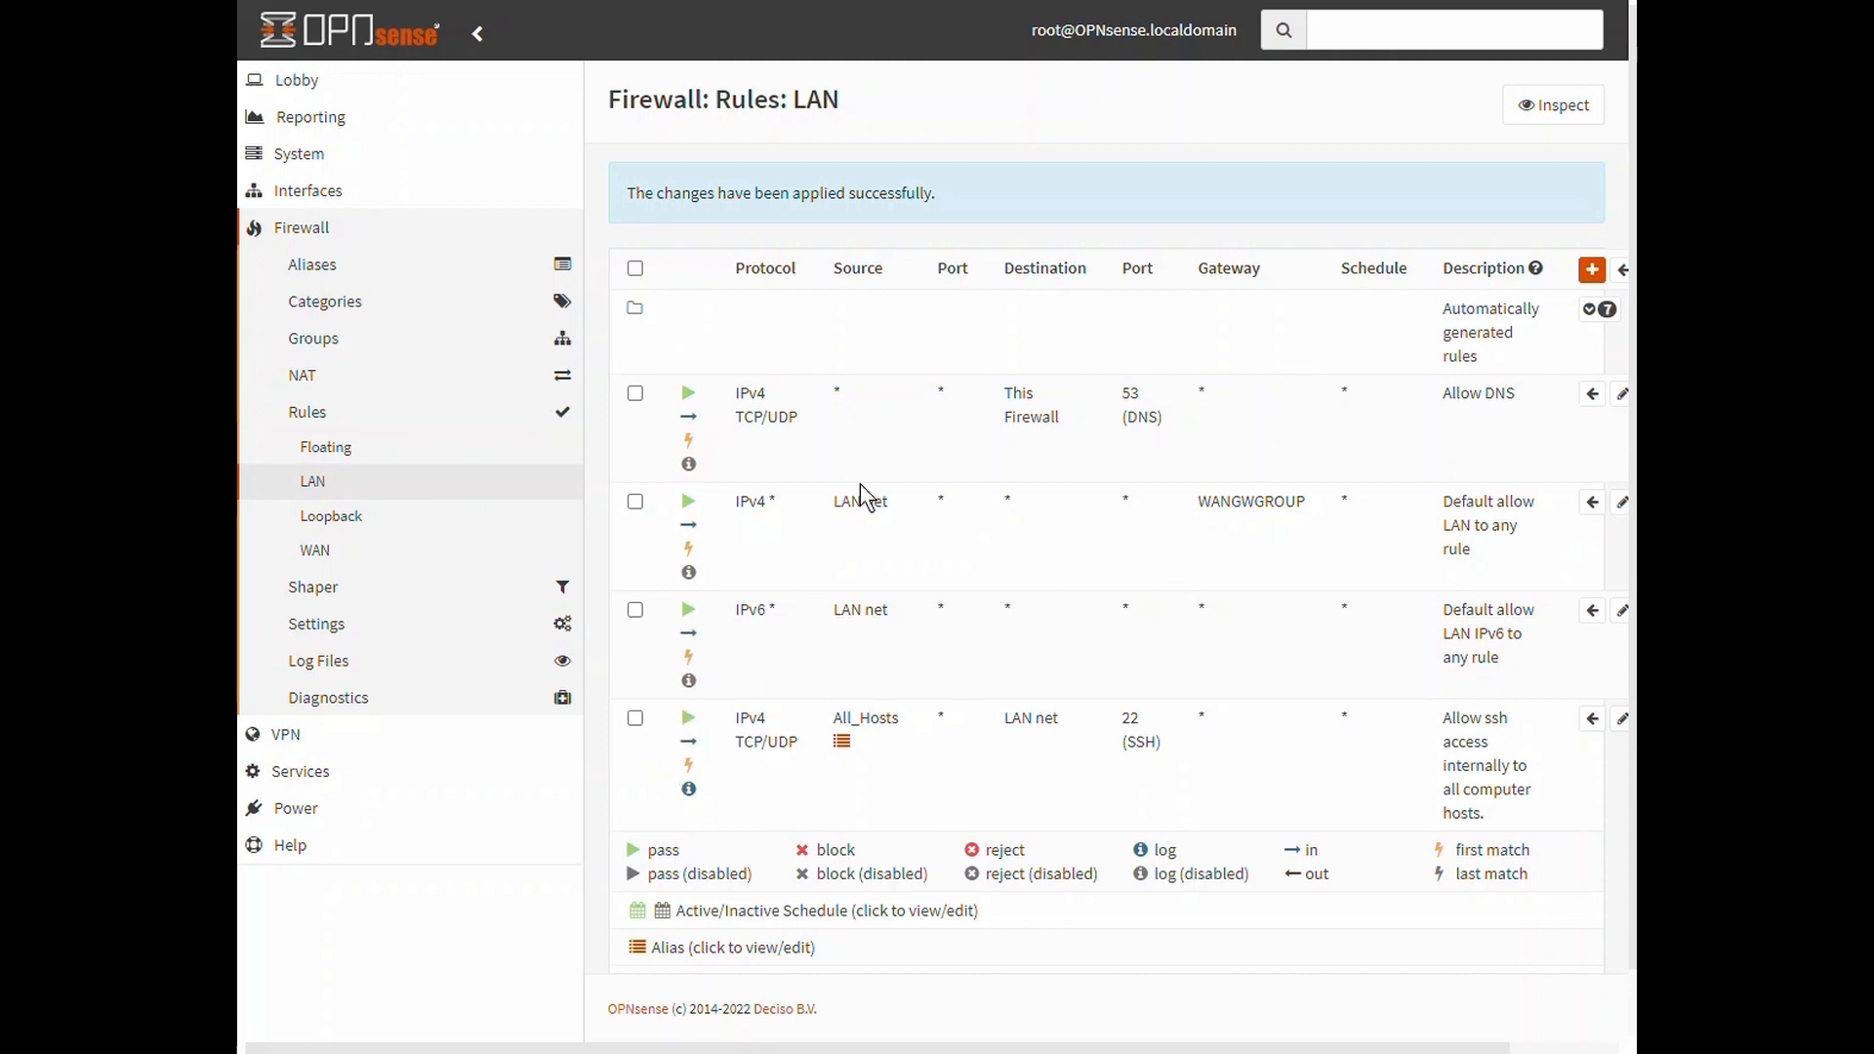
left_click(634, 501)
left_click(635, 501)
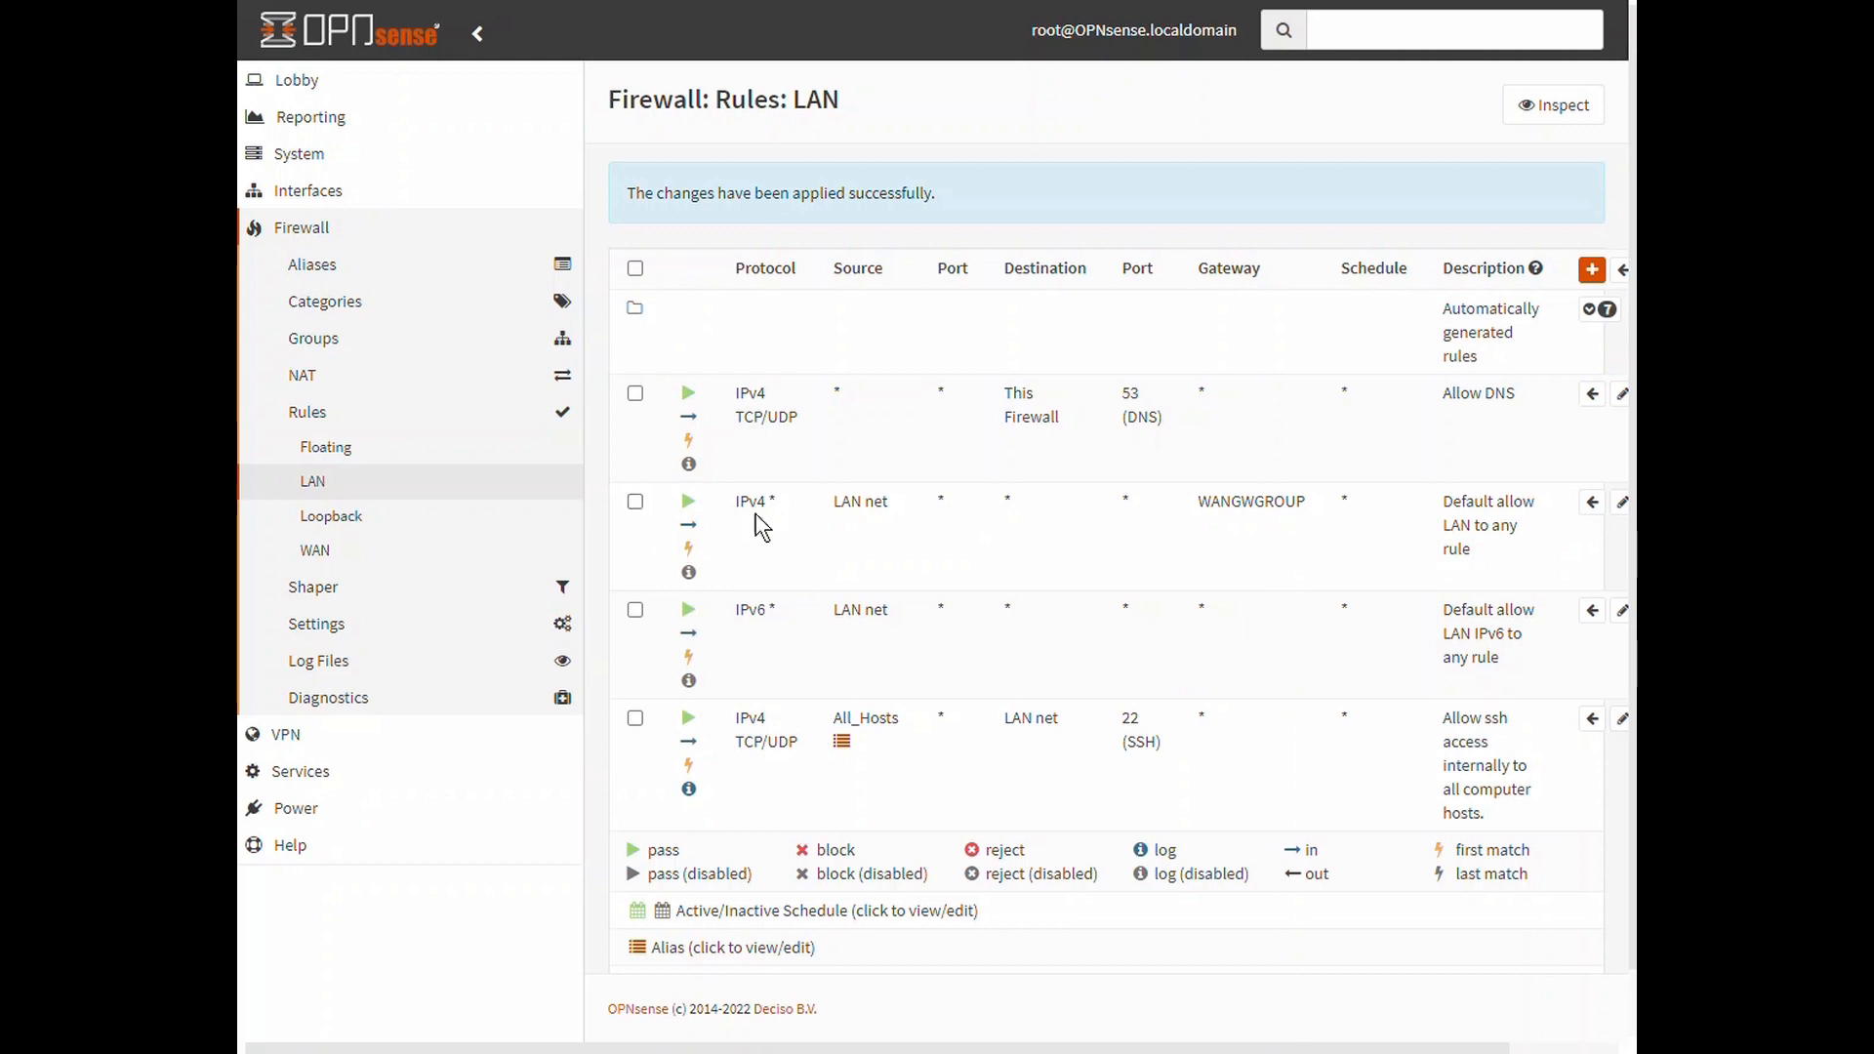